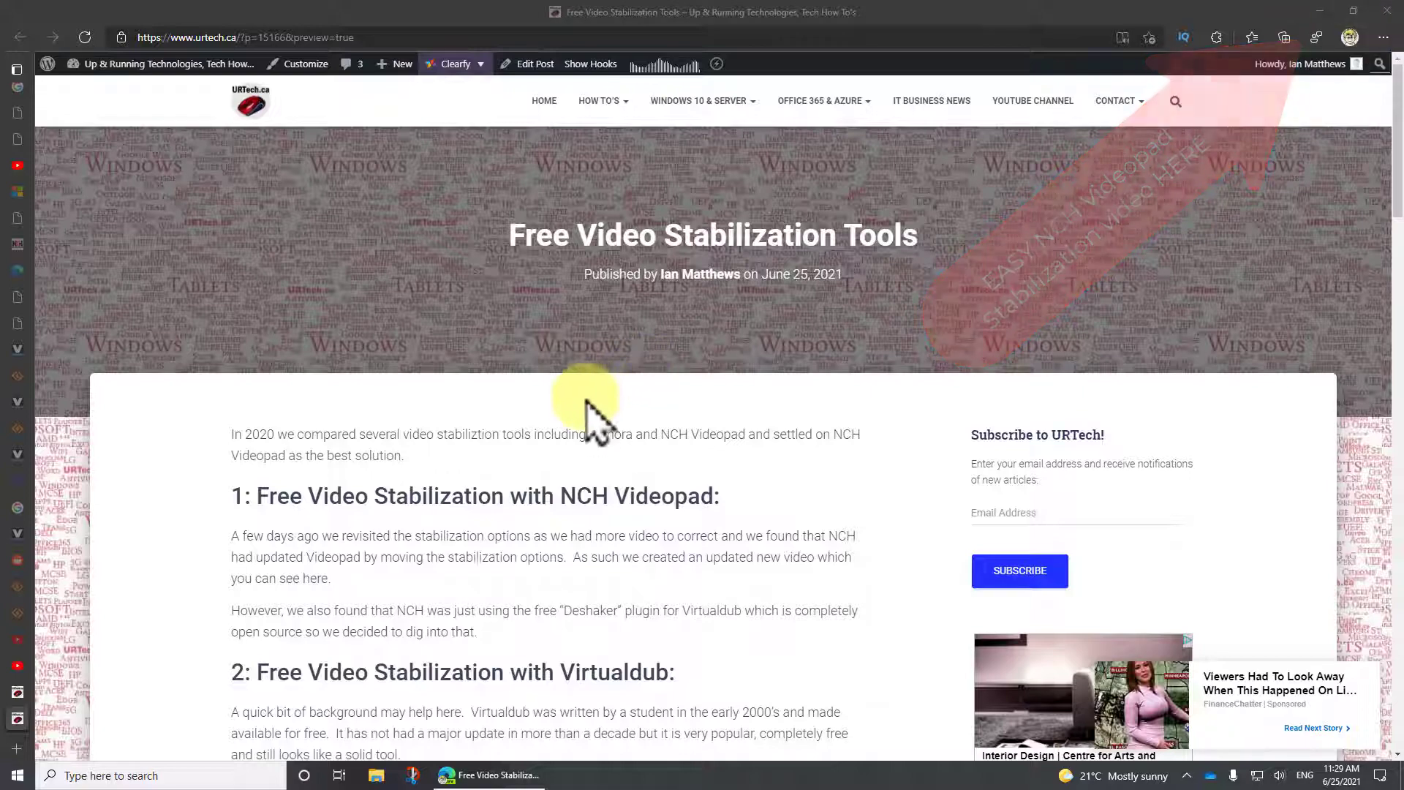
Scroll down the URTech article and download the complete VirtualDub MP4 stabilizer package.
{"action": "scroll", "coordinate": [596, 410], "scroll_direction": "down", "scroll_amount": 3}
{"action": "scroll", "coordinate": [596, 413], "scroll_direction": "down", "scroll_amount": 3}
{"action": "scroll", "coordinate": [607, 425], "scroll_direction": "down", "scroll_amount": 3}
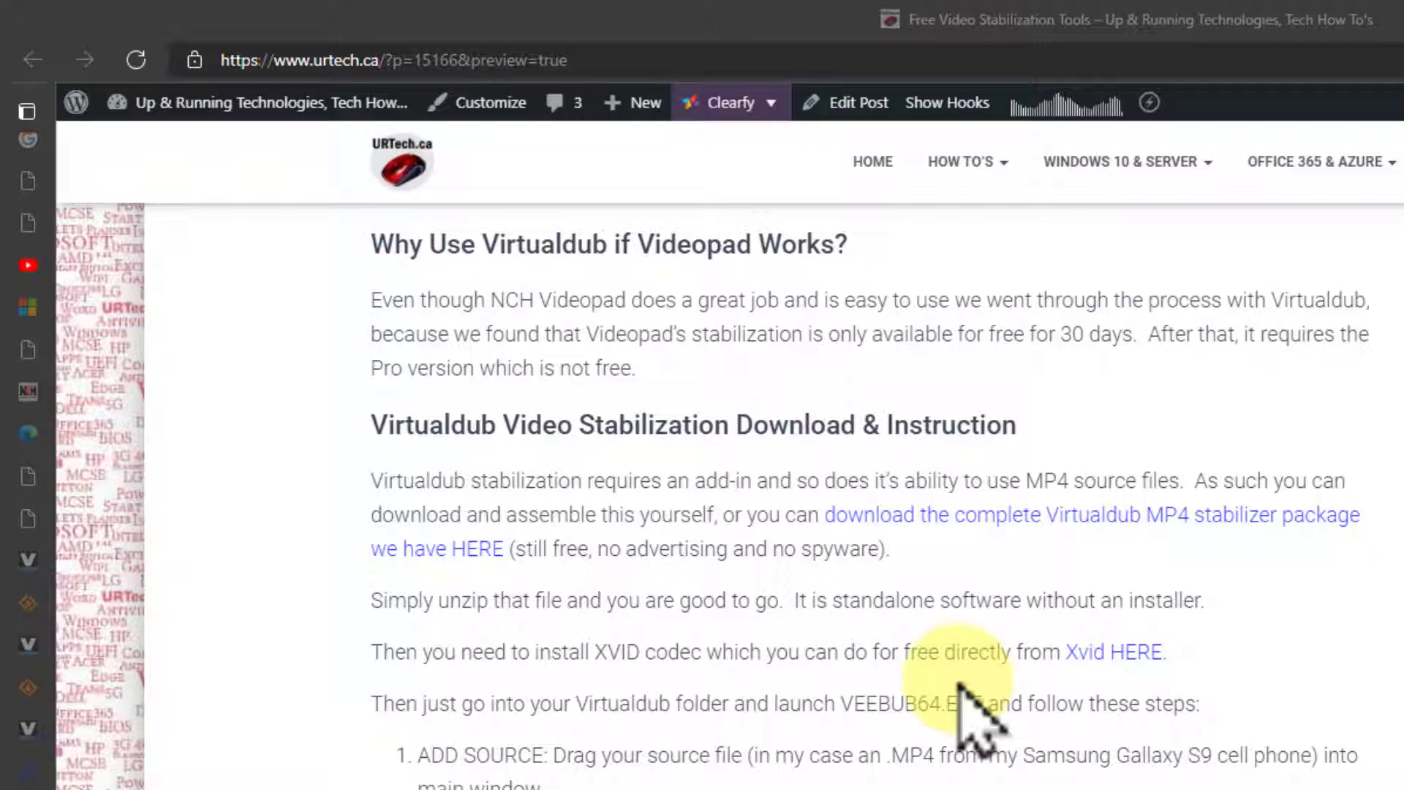
{"action": "left_click", "coordinate": [627, 468]}
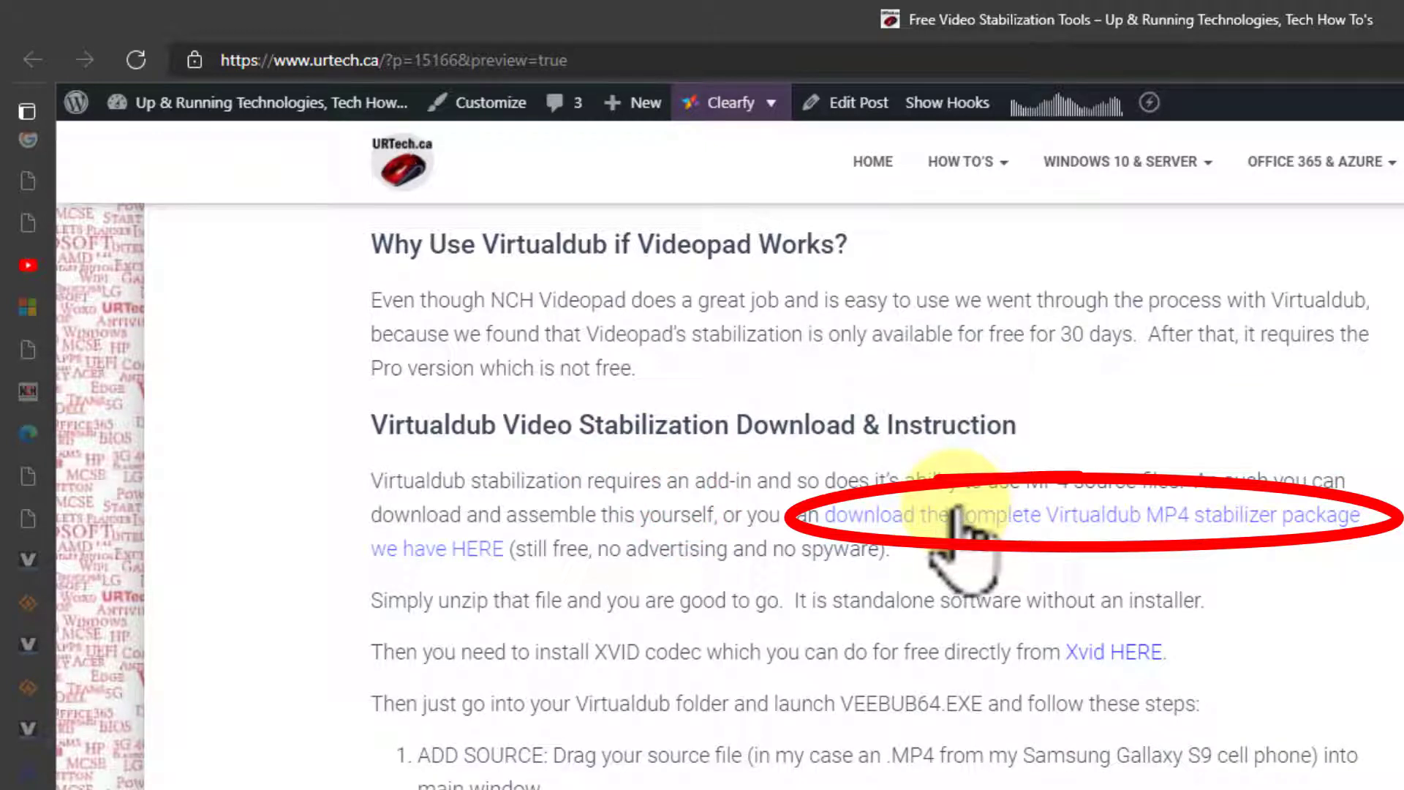
{"action": "left_click", "coordinate": [955, 512]}
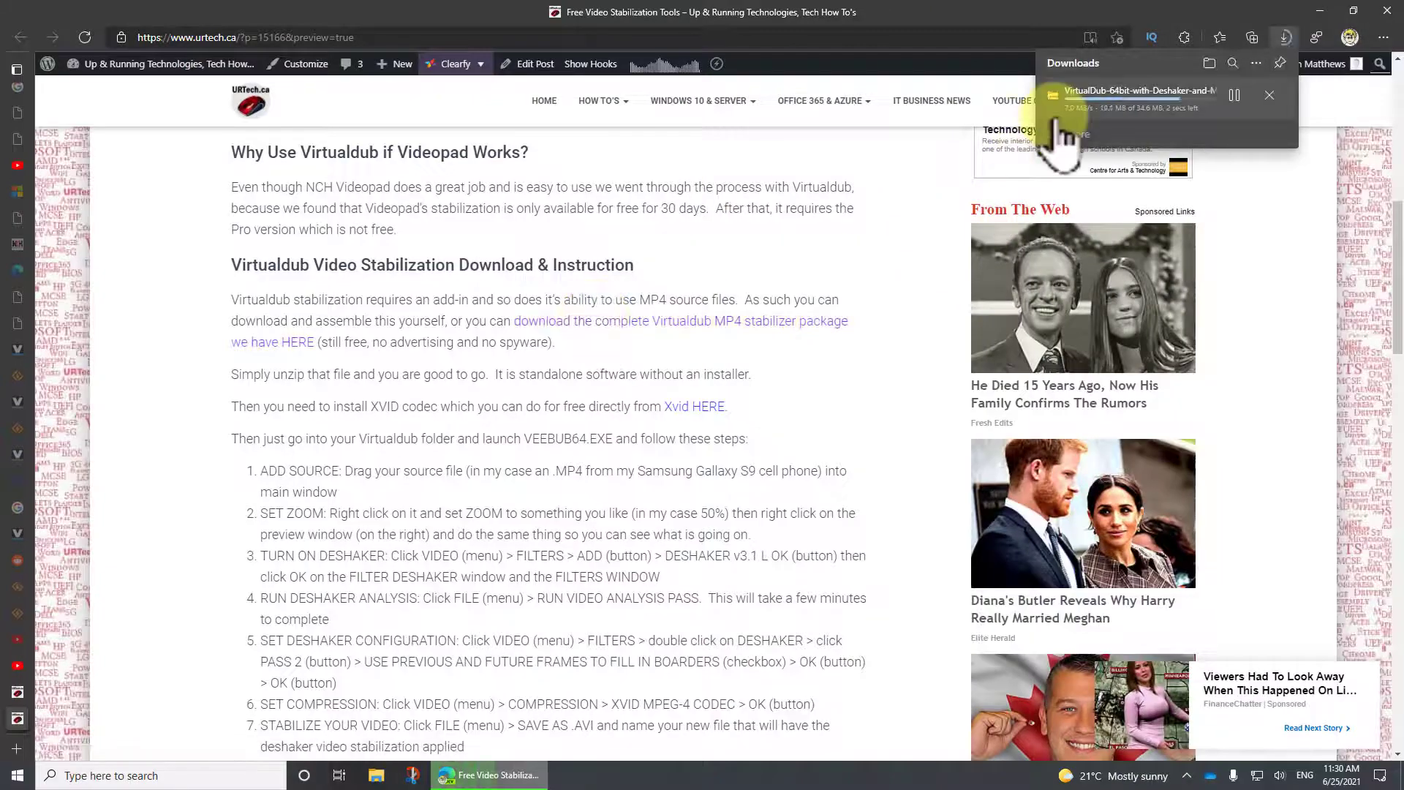
Tick Unblock in the Properties of VirtualDub-64bit-with-Deshaker-and-MP4-Import.zip in C:\Demo and confirm.
{"action": "left_click", "coordinate": [1053, 95]}
{"action": "left_click", "coordinate": [158, 447]}
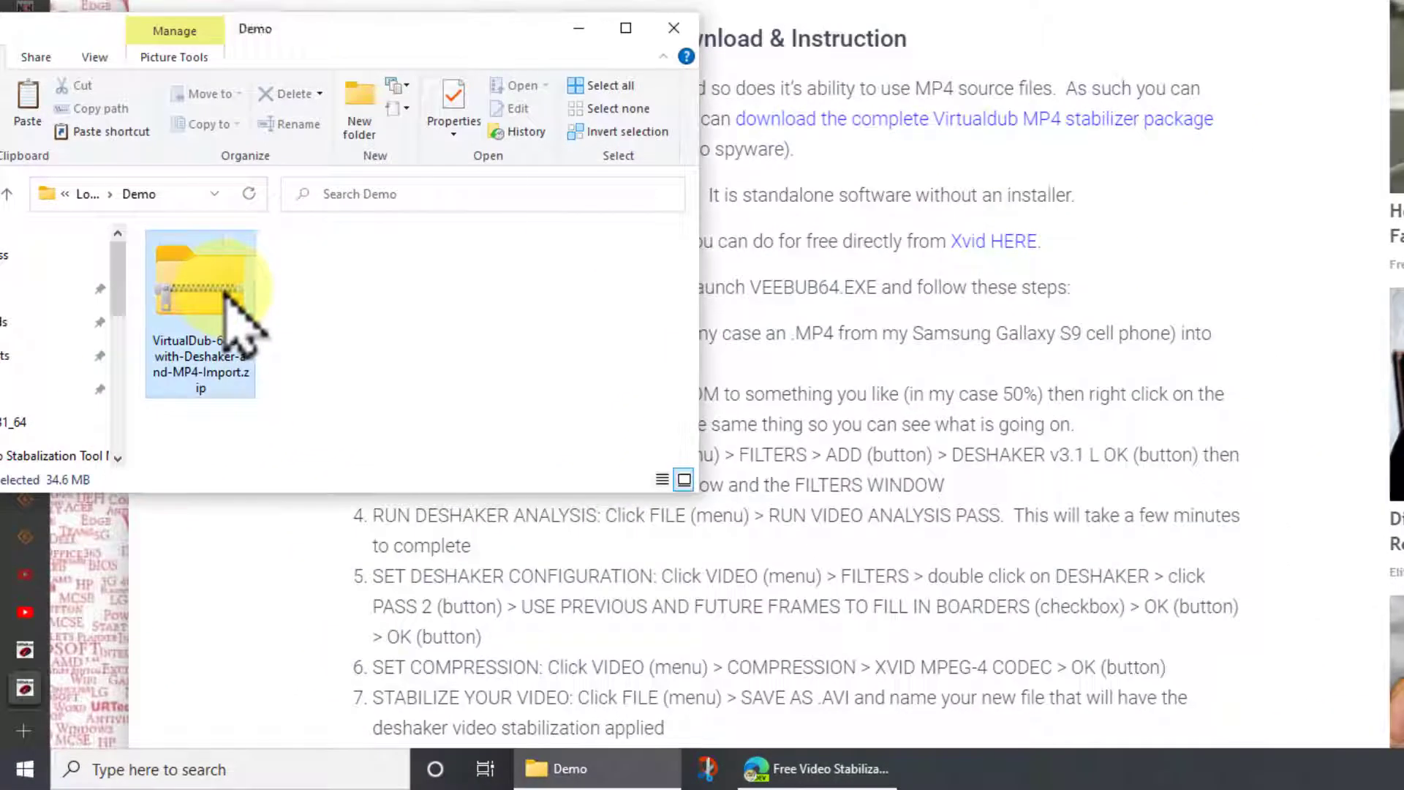
{"action": "right_click", "coordinate": [224, 292]}
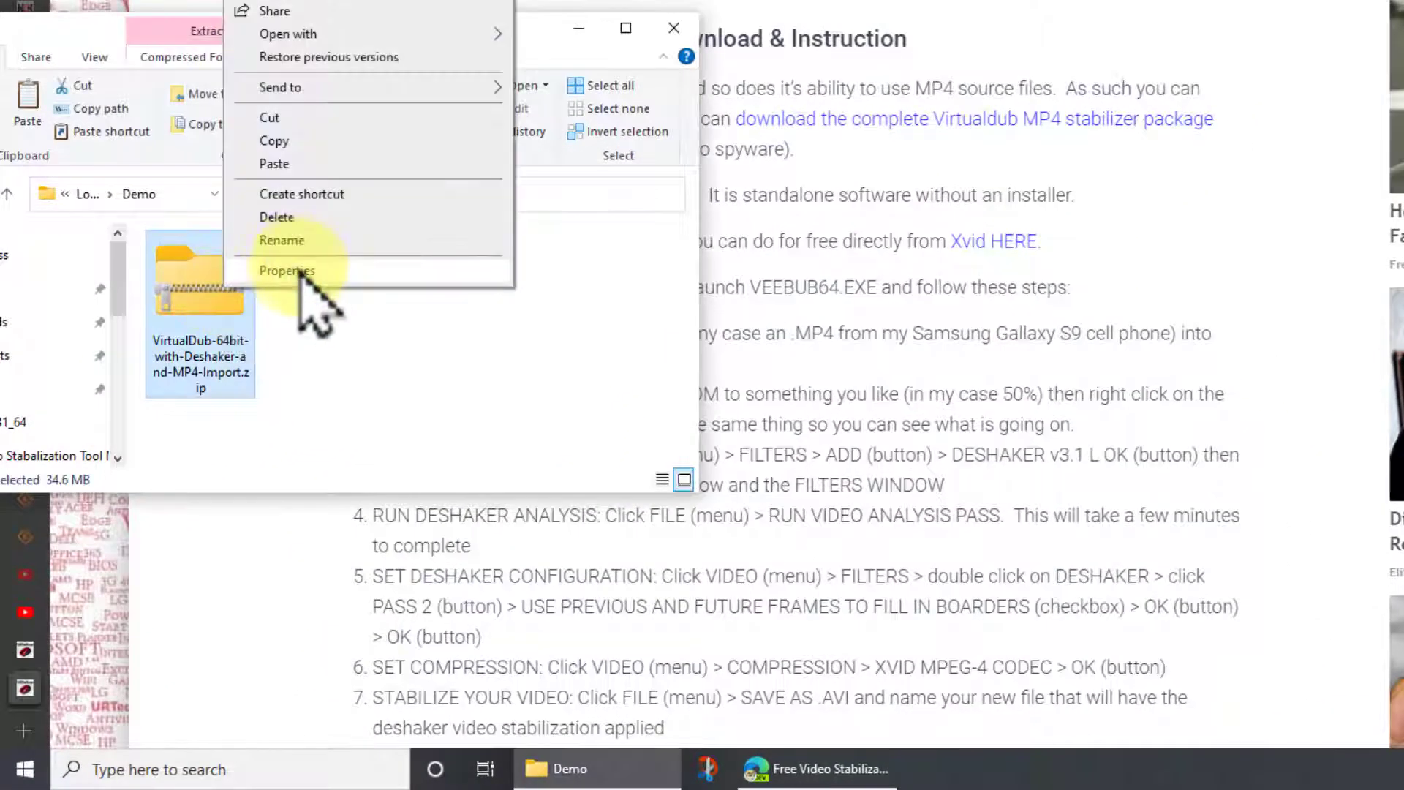
{"action": "left_click", "coordinate": [287, 271]}
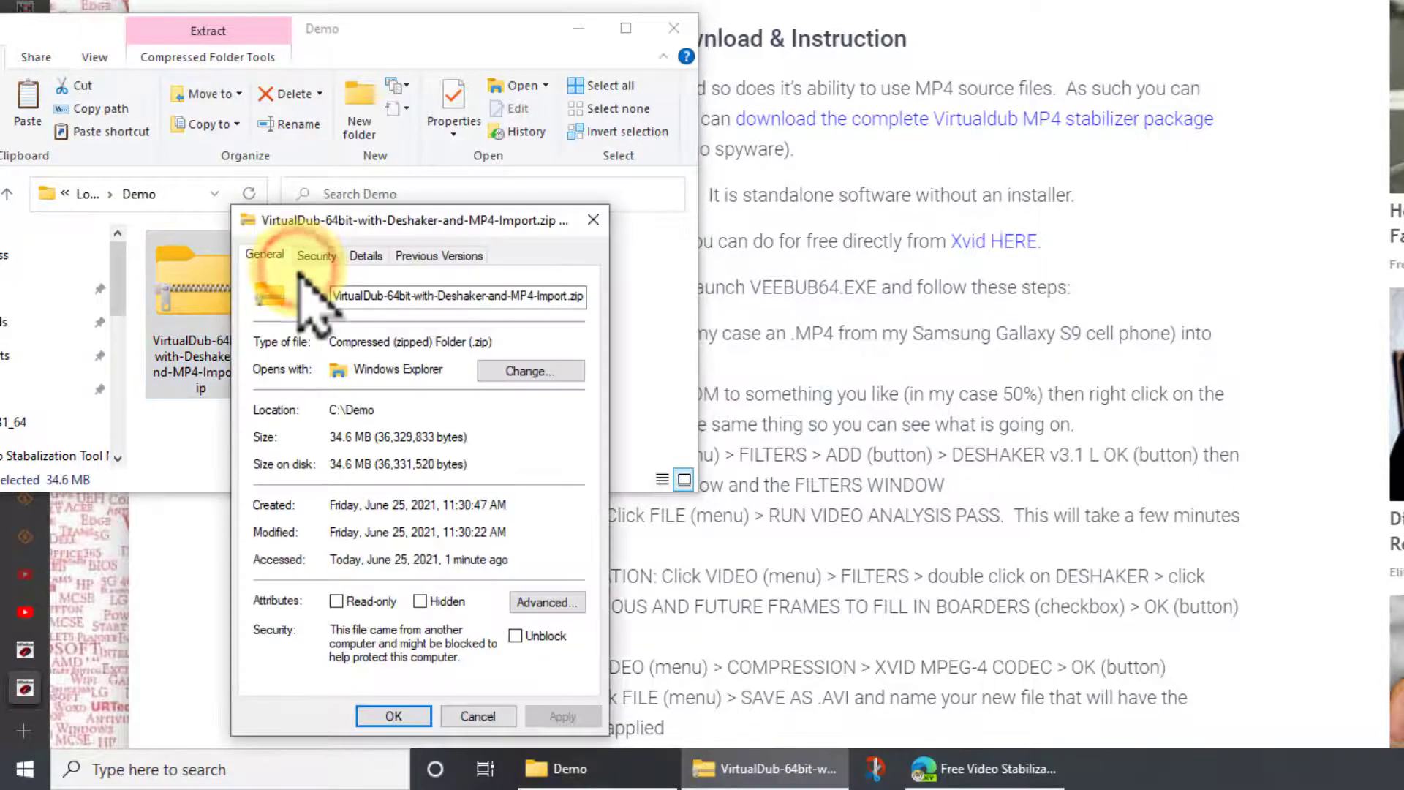
{"action": "left_click", "coordinate": [517, 636]}
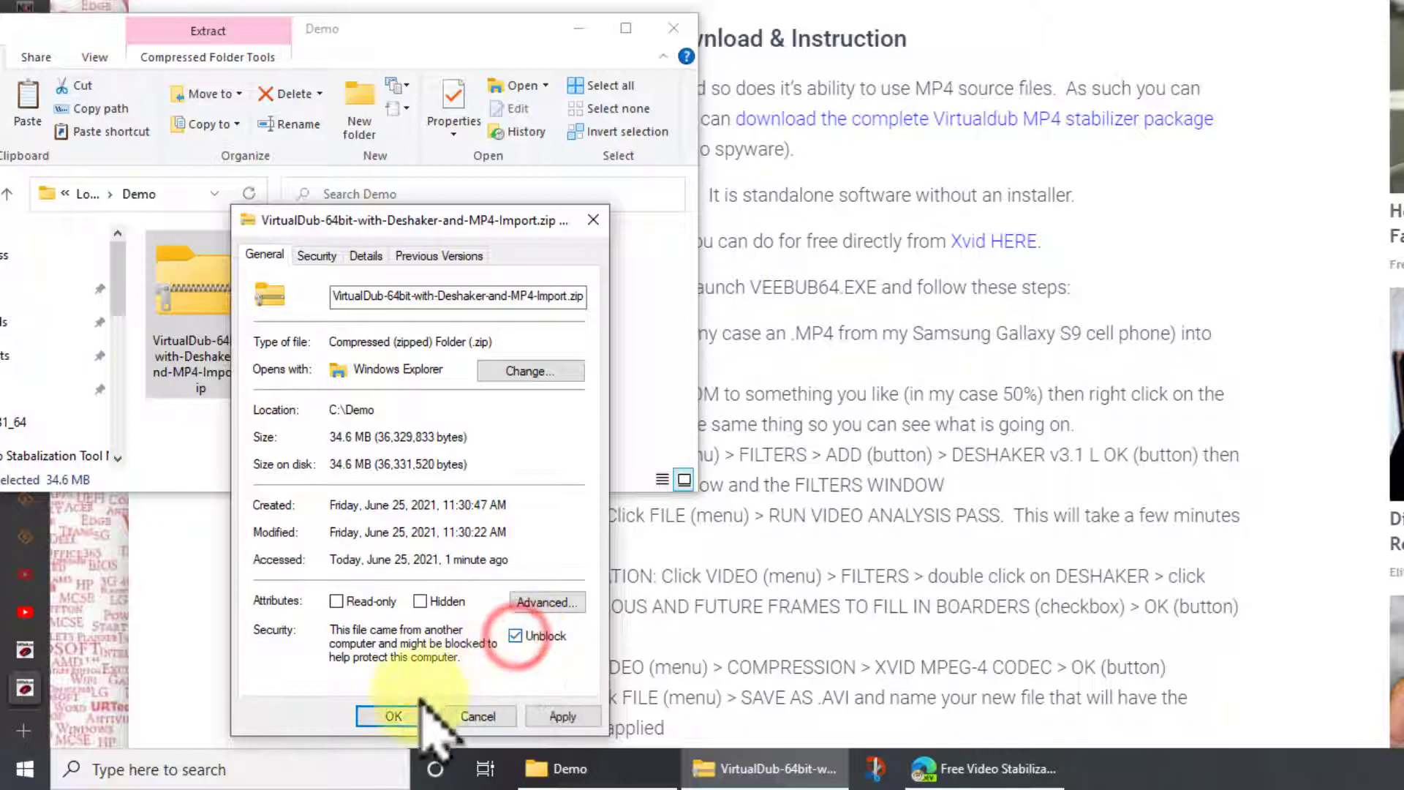
{"action": "left_click", "coordinate": [393, 716]}
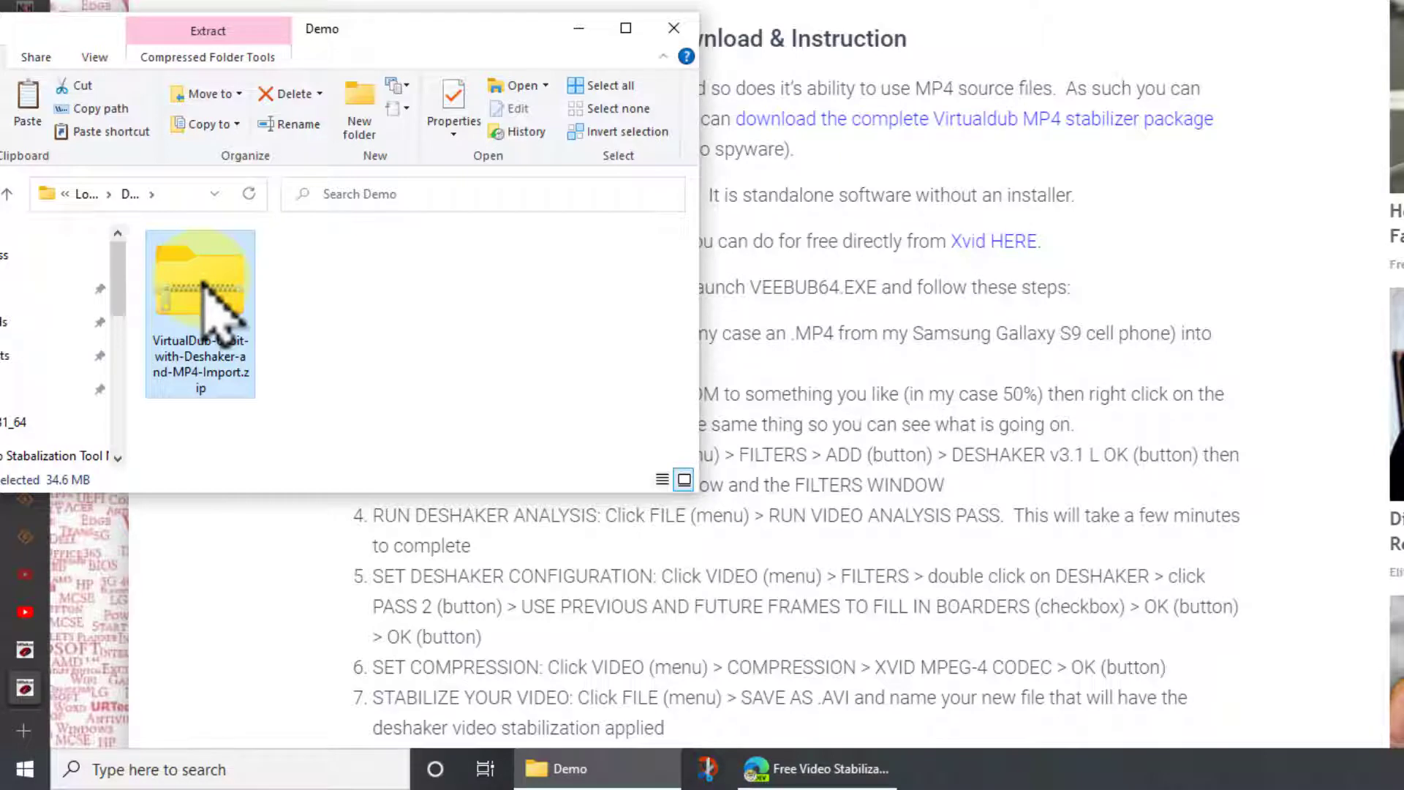
Extract the zip into a VirtualDub-64bit-with-Deshaker-and-MP4-Import folder in Demo.
{"action": "left_click_drag", "start_coordinate": [203, 282], "coordinate": [436, 319]}
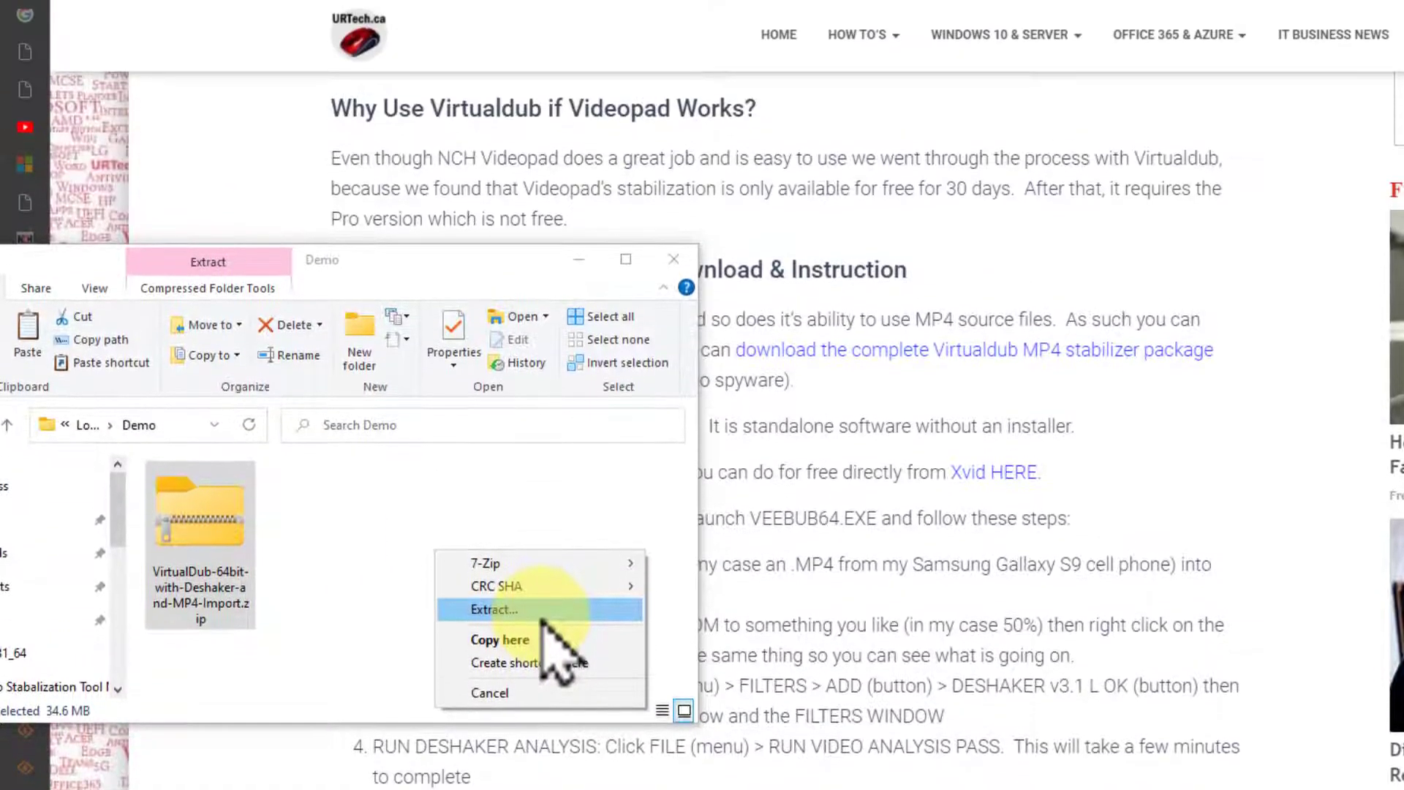
{"action": "left_click", "coordinate": [543, 382]}
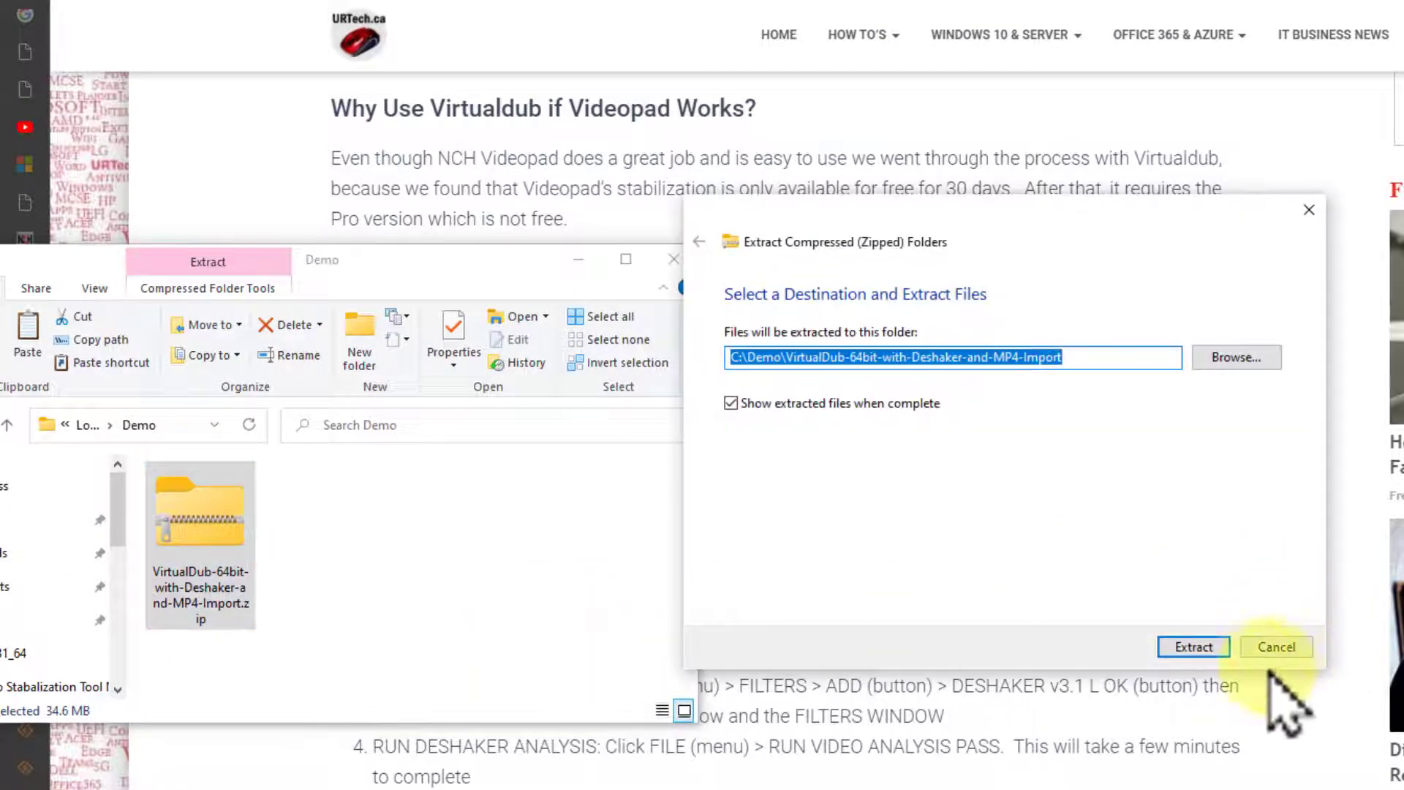
{"action": "left_click", "coordinate": [1195, 646]}
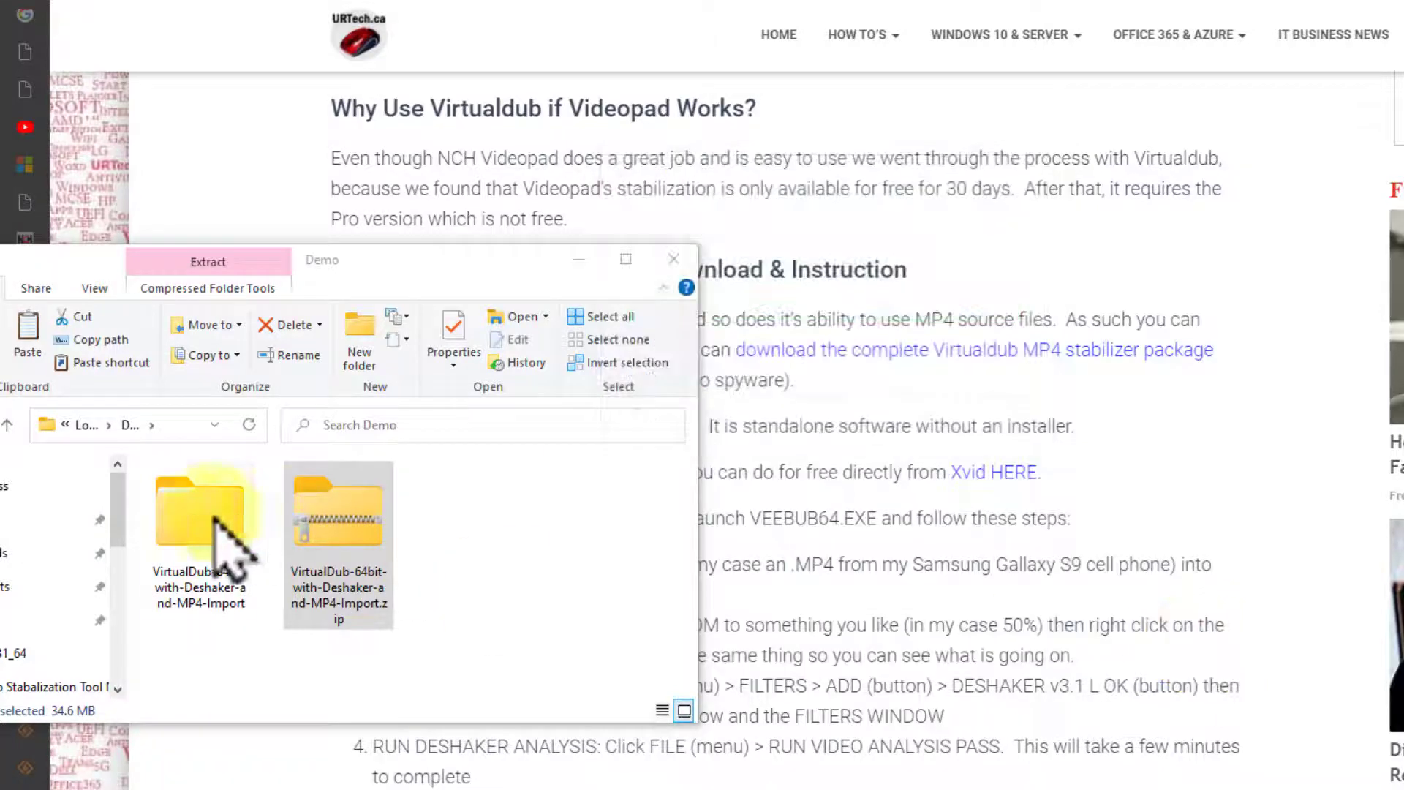
Delete the leftover zip and close the Demo folder window.
{"action": "right_click", "coordinate": [420, 557]}
{"action": "left_click", "coordinate": [388, 433]}
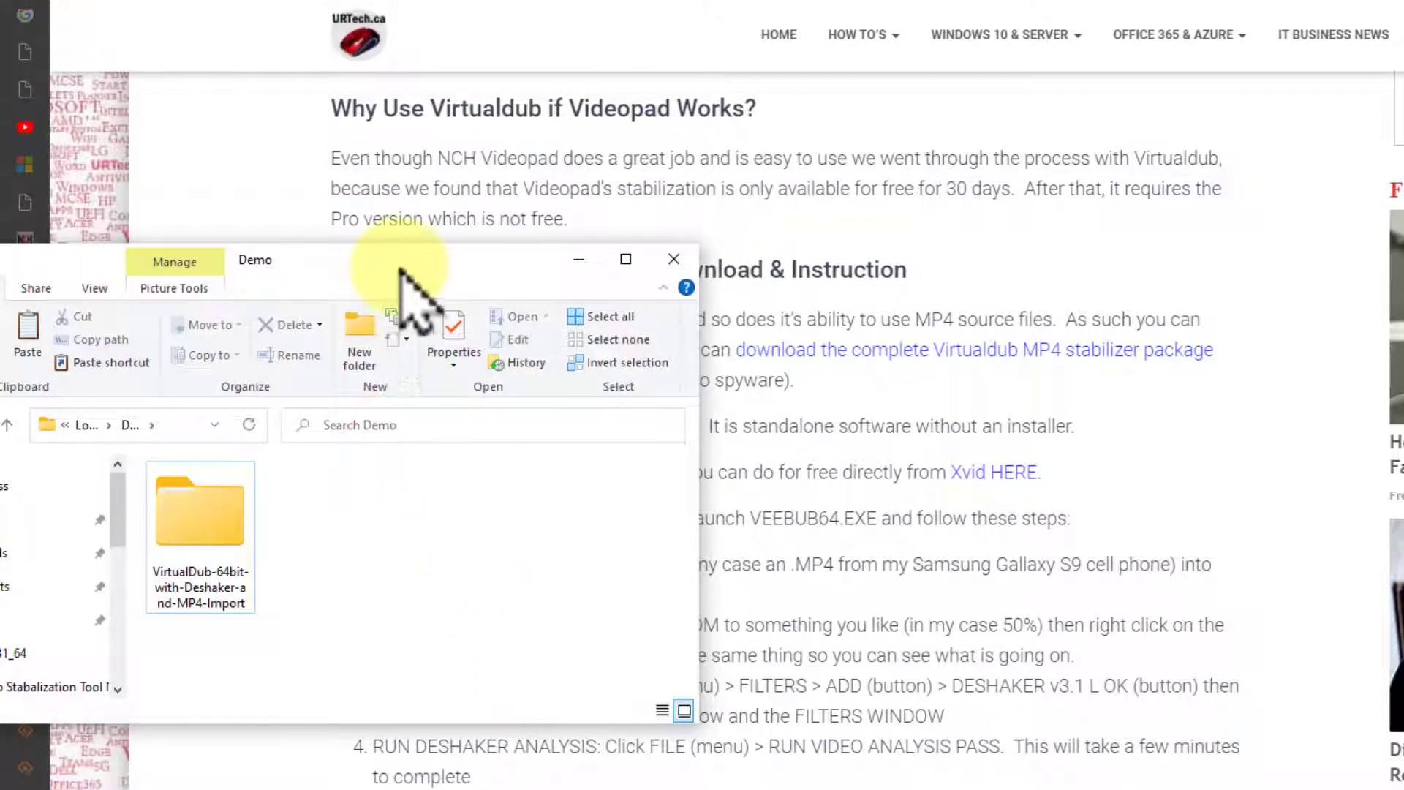
{"action": "left_click", "coordinate": [893, 518]}
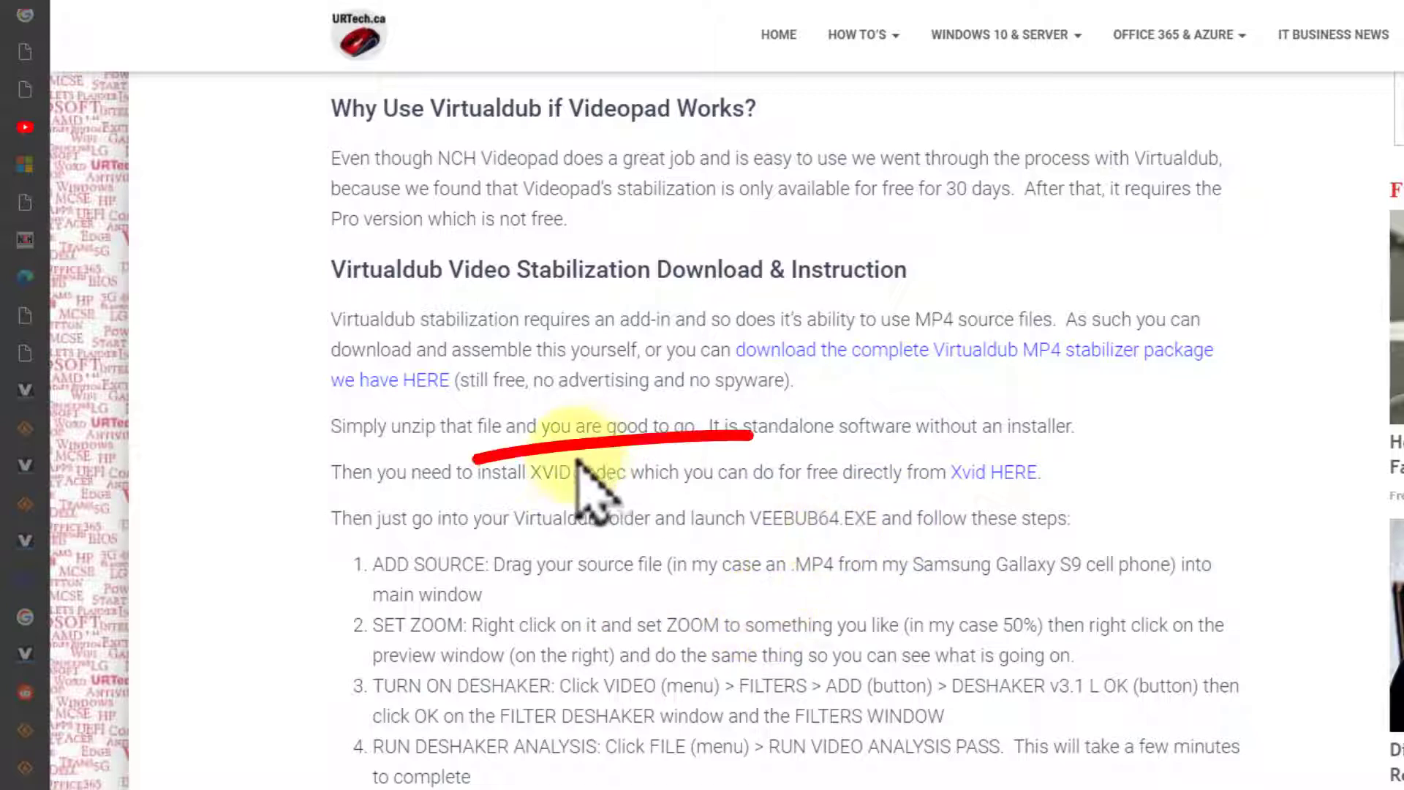
Follow the article's 'Xvid HERE' link beside the XVID codec requirement to xvid.com/download.
{"action": "mouse_move", "coordinate": [532, 472]}
{"action": "left_mouse_down"}
{"action": "mouse_move", "coordinate": [612, 474]}
{"action": "mouse_move", "coordinate": [531, 474]}
{"action": "left_mouse_up"}
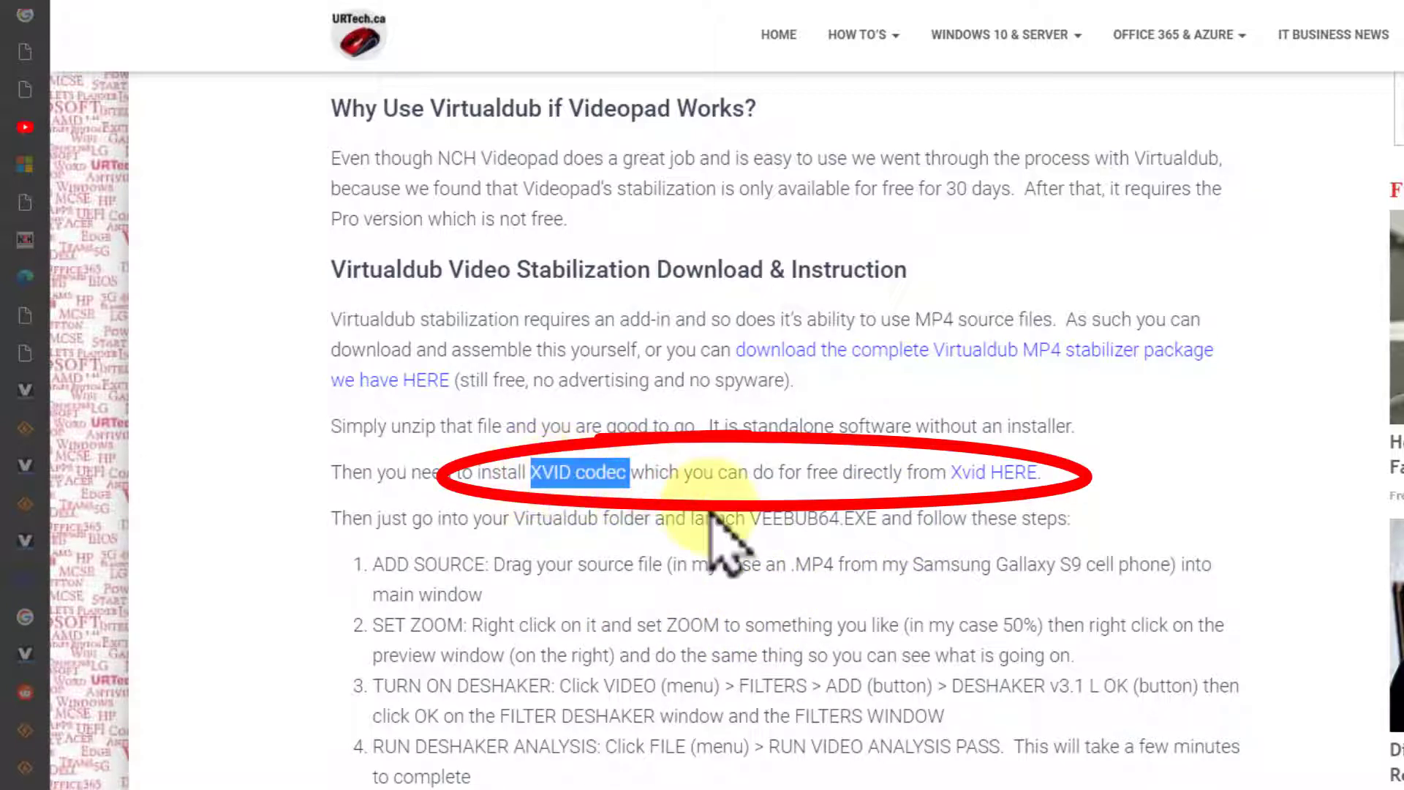
{"action": "left_click", "coordinate": [810, 529]}
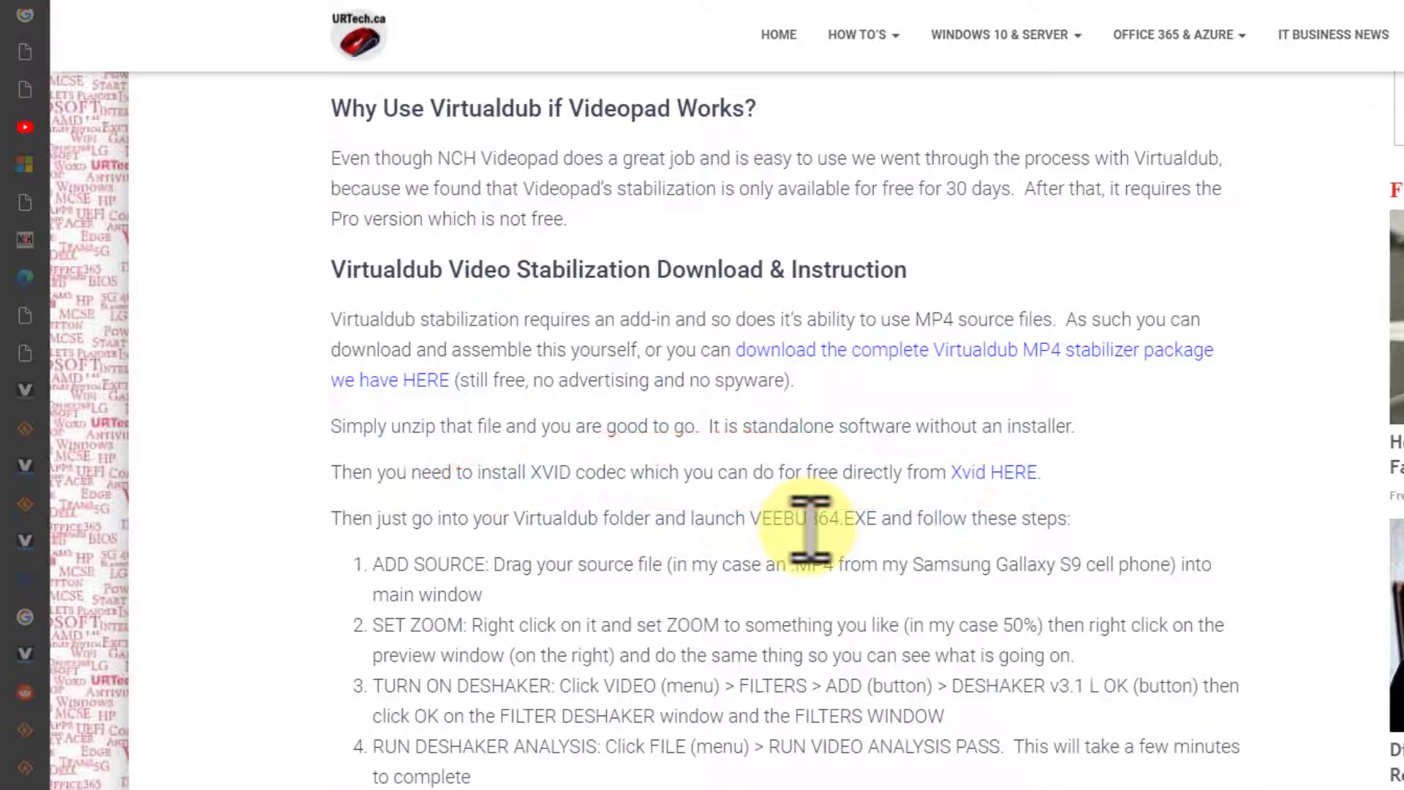
{"action": "left_click", "coordinate": [988, 472]}
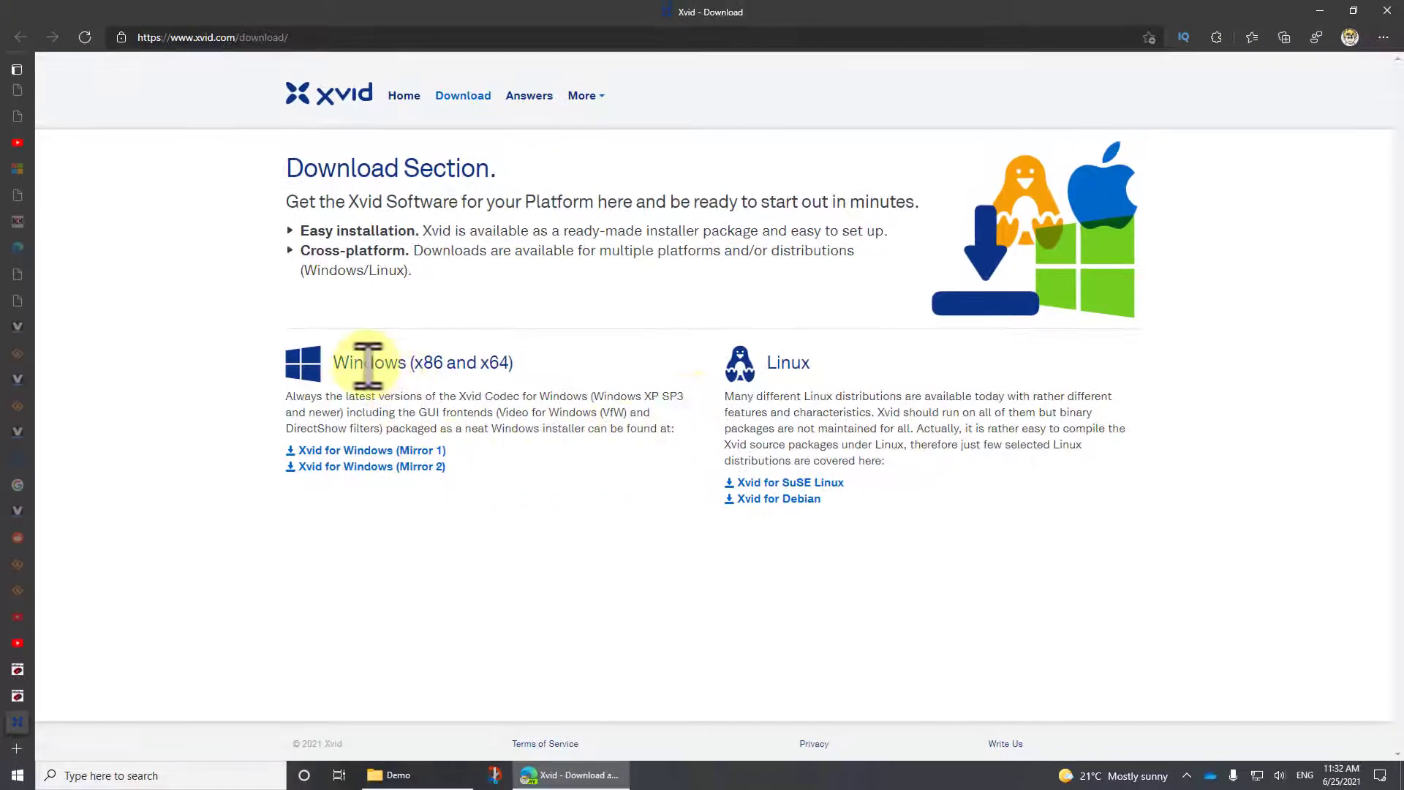
Unblock Xvid-1.3.7-20191228 (1).exe in the Demo folder through its Properties.
{"action": "left_click_drag", "start_coordinate": [361, 363], "coordinate": [408, 363]}
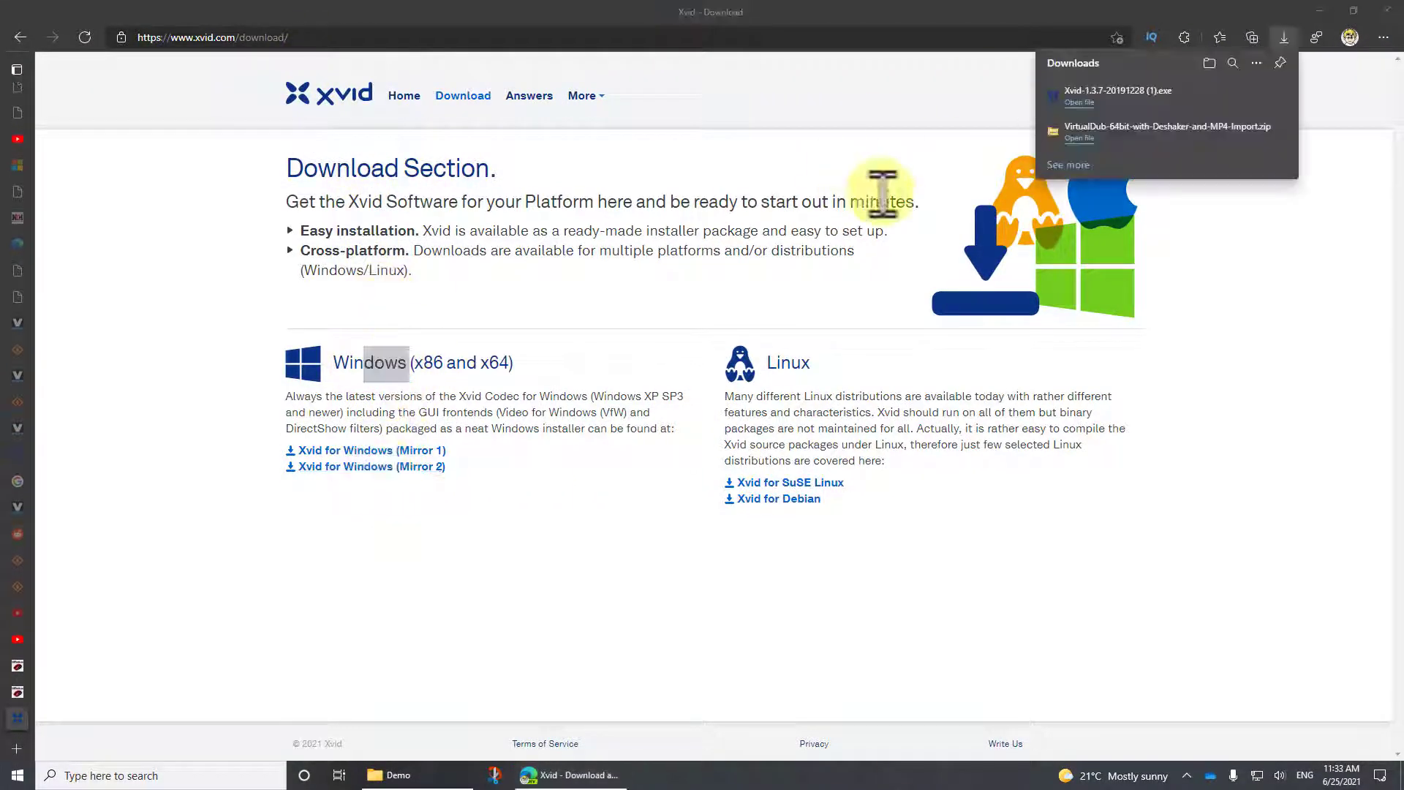
{"action": "left_click", "coordinate": [410, 774]}
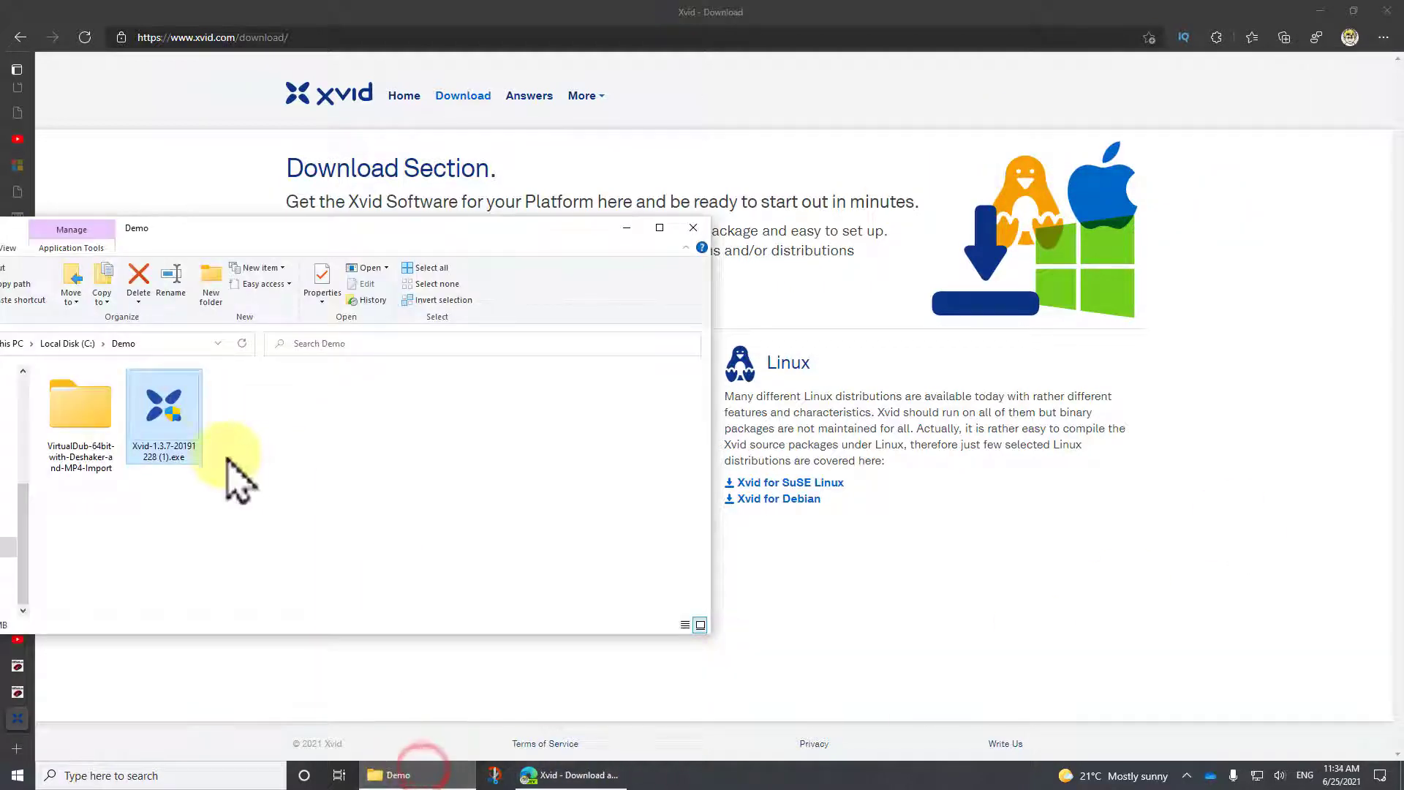
{"action": "right_click", "coordinate": [171, 427]}
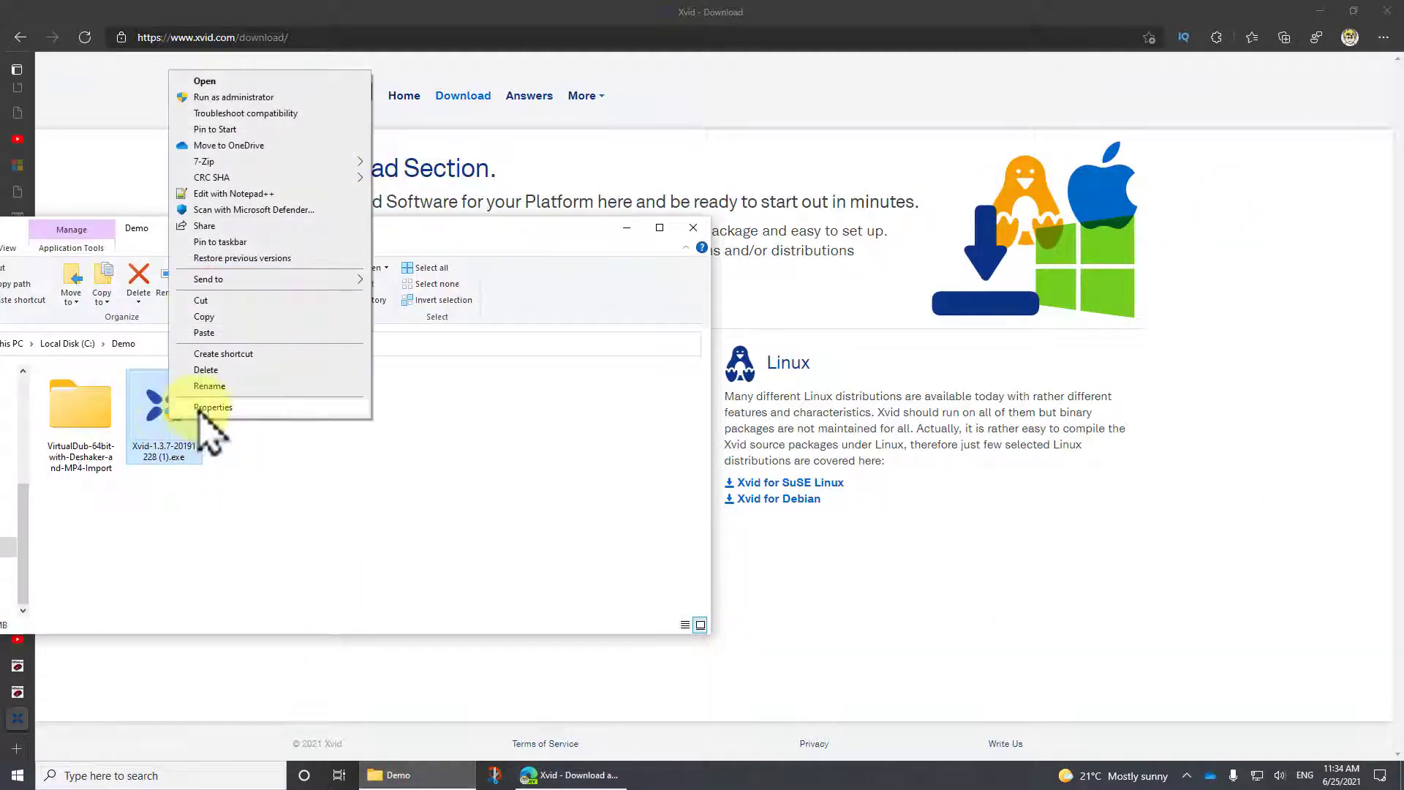
{"action": "left_click", "coordinate": [201, 409]}
{"action": "left_click", "coordinate": [372, 653]}
{"action": "left_click", "coordinate": [318, 738]}
Run the Xvid installer and dismiss its language prompt.
{"action": "left_click", "coordinate": [485, 540]}
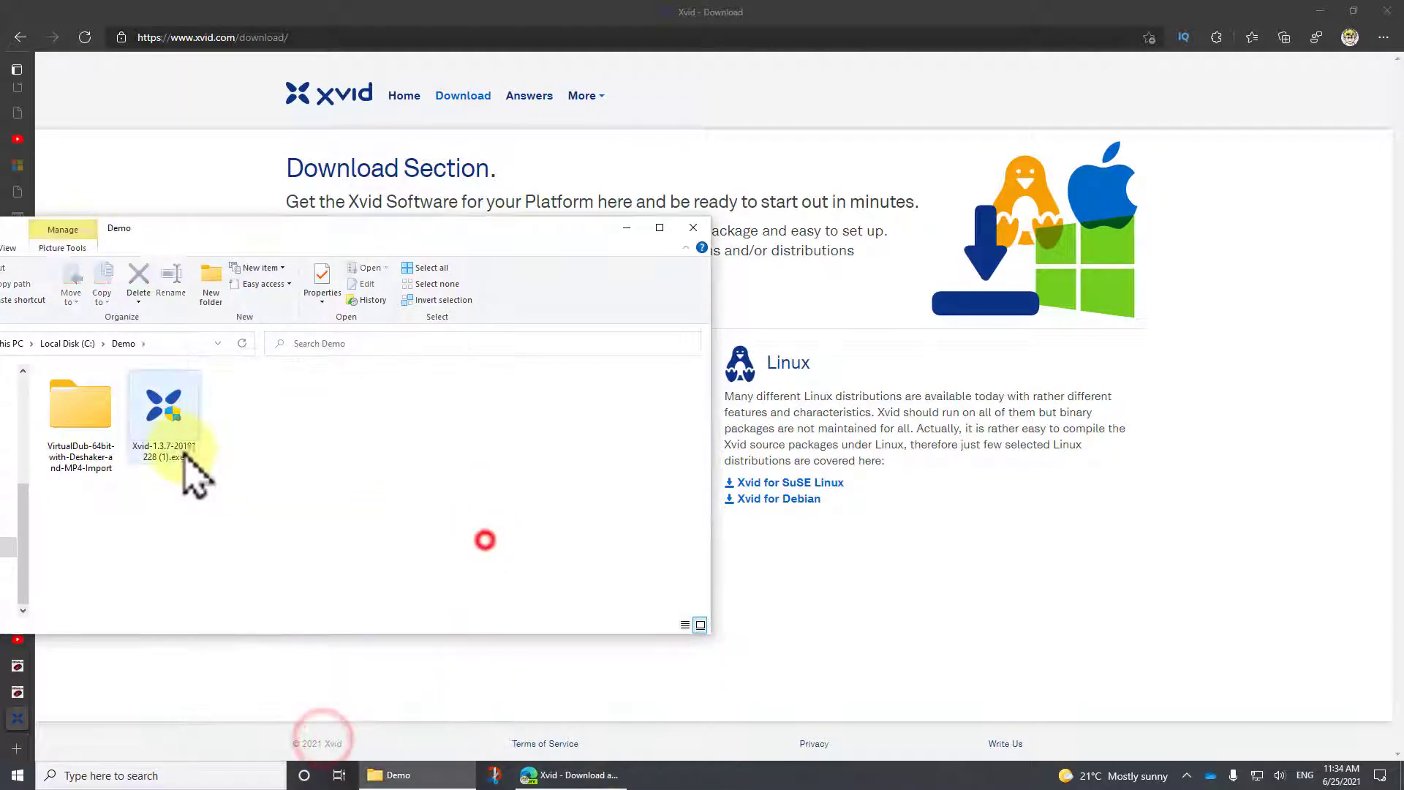
{"action": "double_click", "coordinate": [170, 432]}
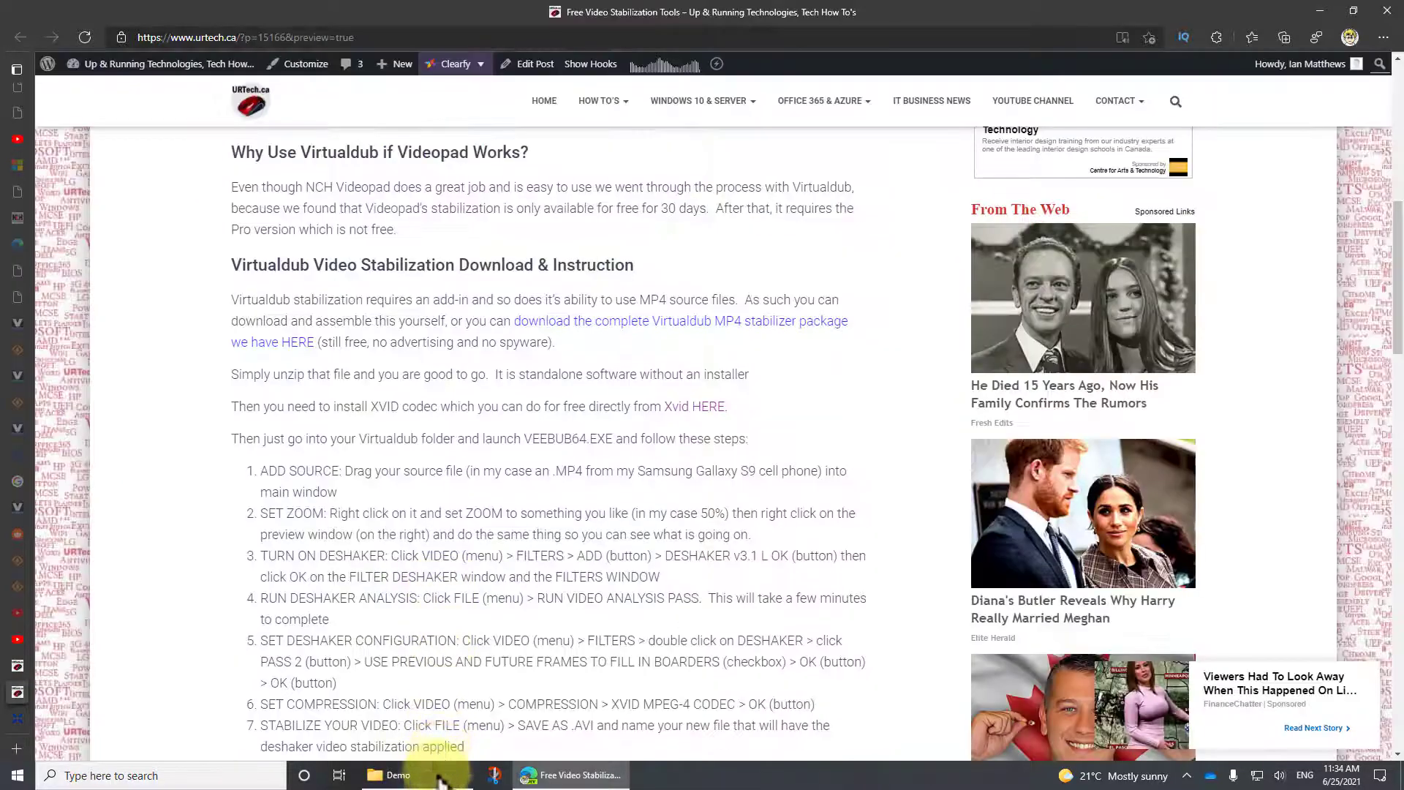
{"action": "left_click", "coordinate": [399, 775]}
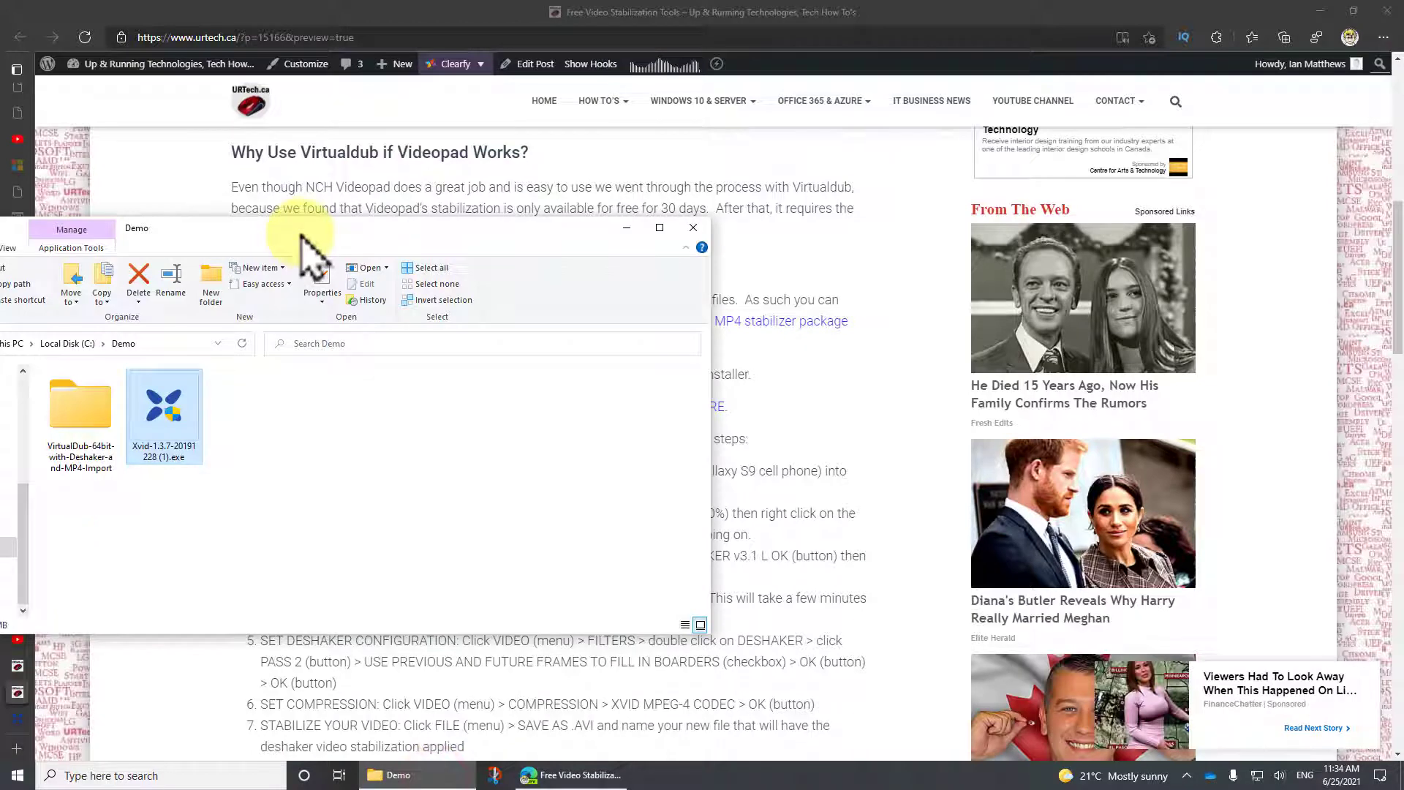
Open the extracted VirtualDub-1.10.4-AMD64 folder and enlarge its window to fill the screen.
{"action": "left_click_drag", "start_coordinate": [302, 232], "coordinate": [664, 171]}
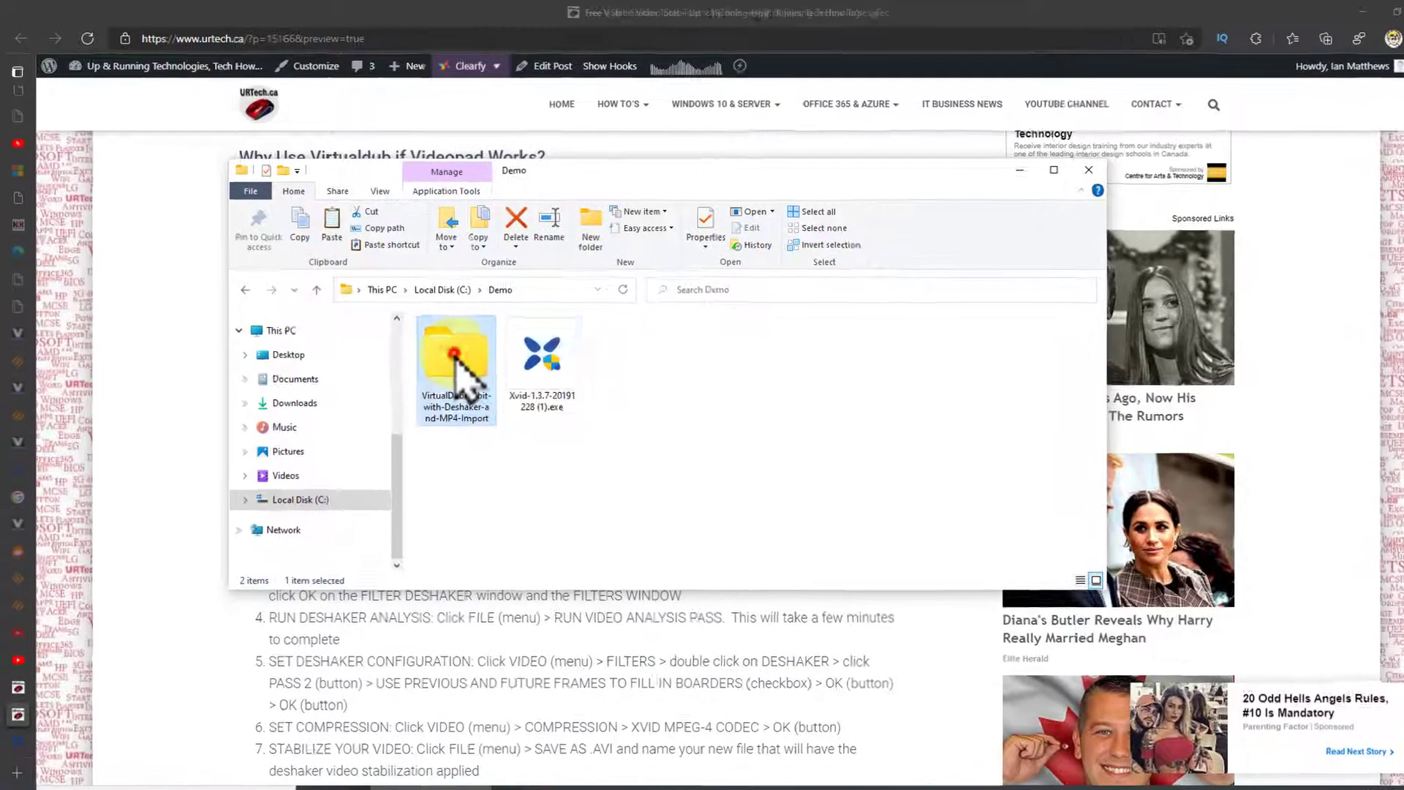
{"action": "double_click", "coordinate": [452, 369]}
{"action": "double_click", "coordinate": [733, 469]}
{"action": "left_click_drag", "start_coordinate": [1113, 240], "coordinate": [993, 138]}
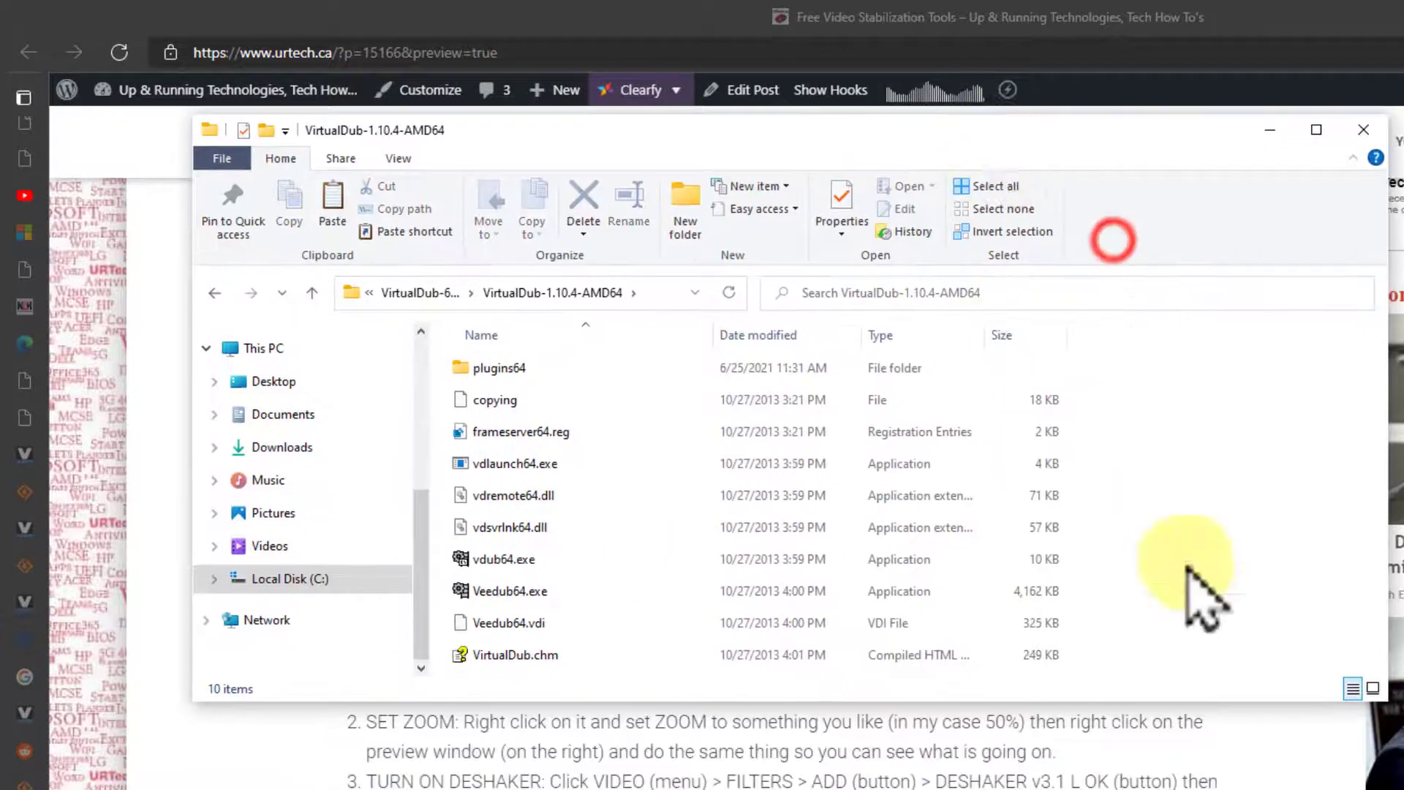
{"action": "left_click_drag", "start_coordinate": [1384, 697], "coordinate": [1403, 789]}
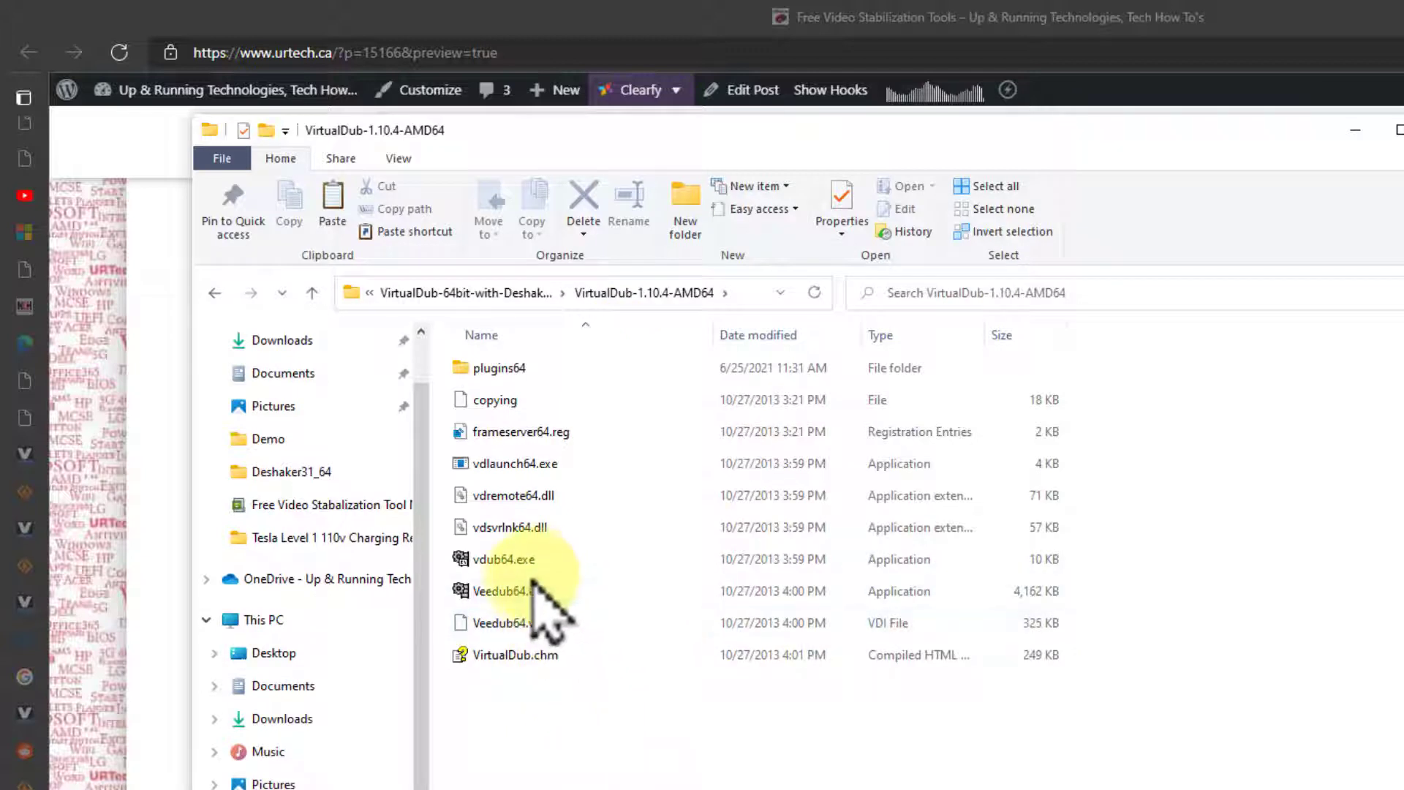
Launch Veedub64.exe to start VirtualDub 1.10.4.
{"action": "left_click", "coordinate": [583, 591]}
{"action": "left_click", "coordinate": [498, 565]}
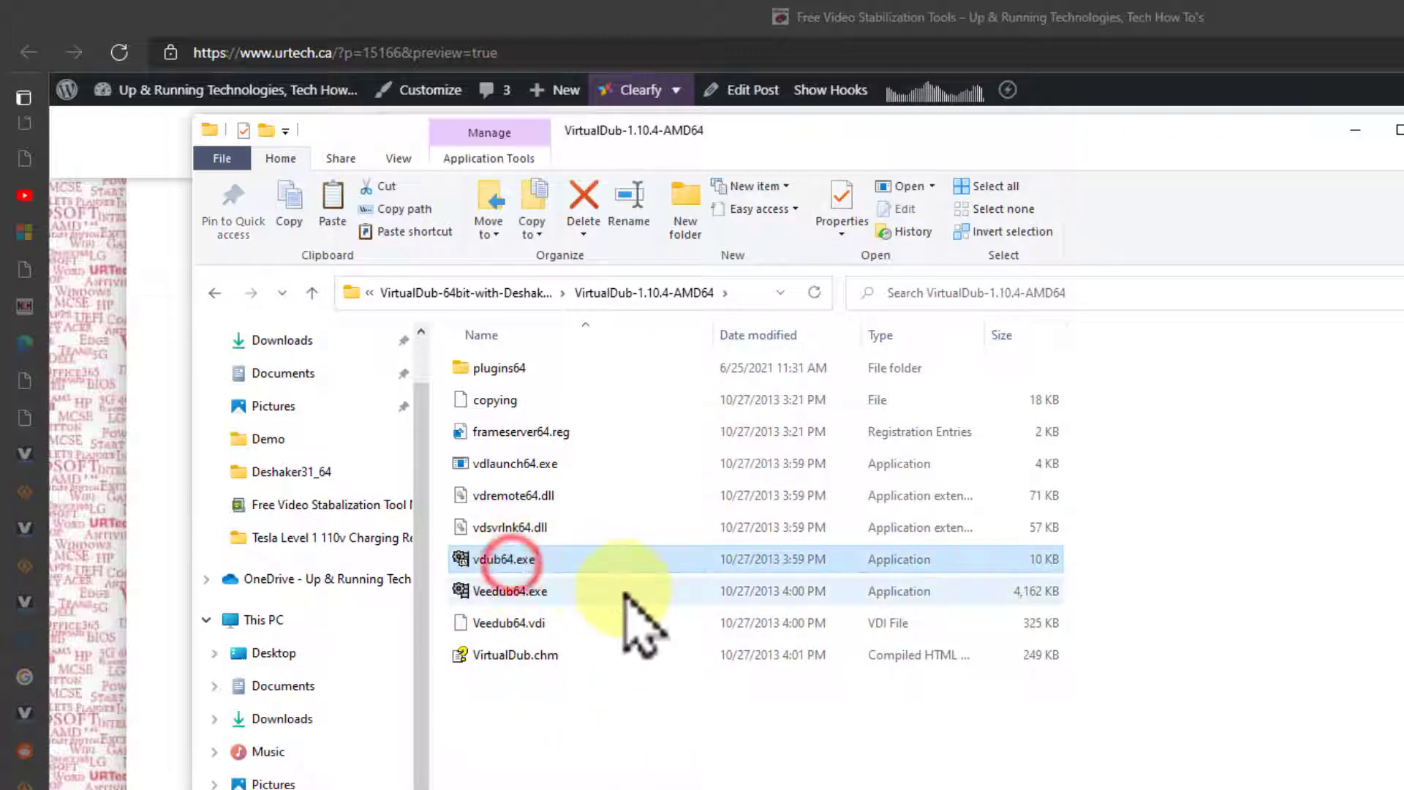
{"action": "double_click", "coordinate": [517, 592]}
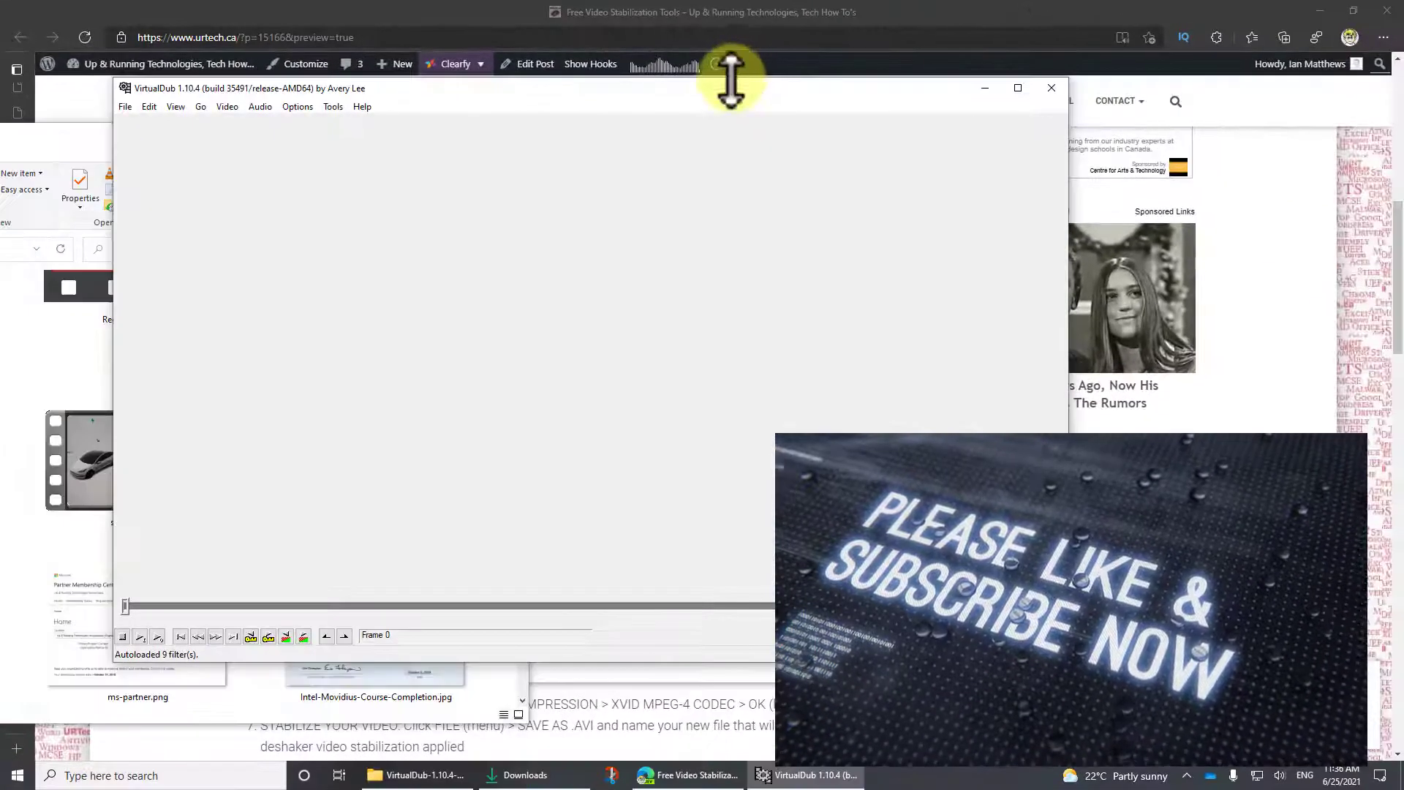
Drag set home.mp4 from the Downloads folder into VirtualDub as the source clip.
{"action": "left_click", "coordinate": [64, 143]}
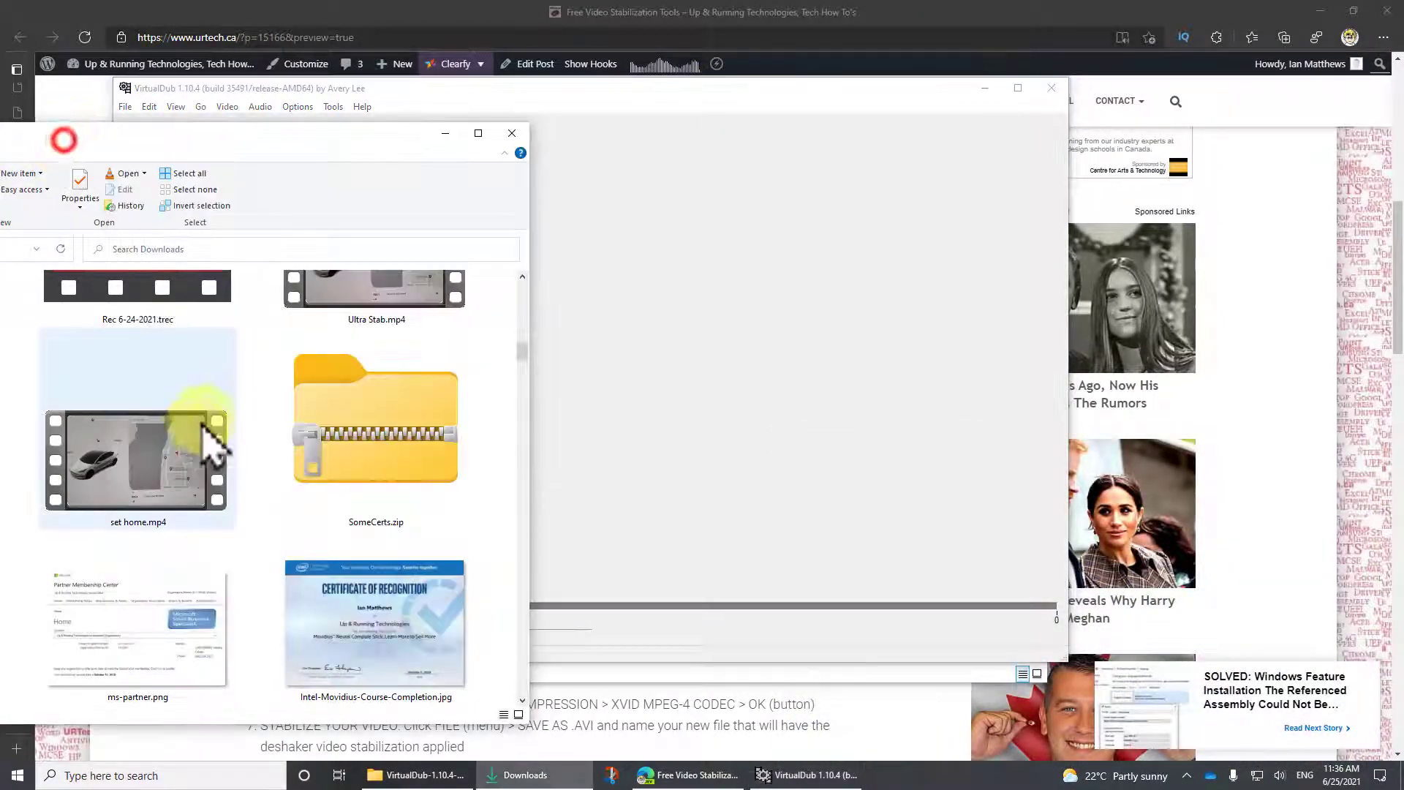
{"action": "left_click_drag", "start_coordinate": [151, 486], "coordinate": [859, 363]}
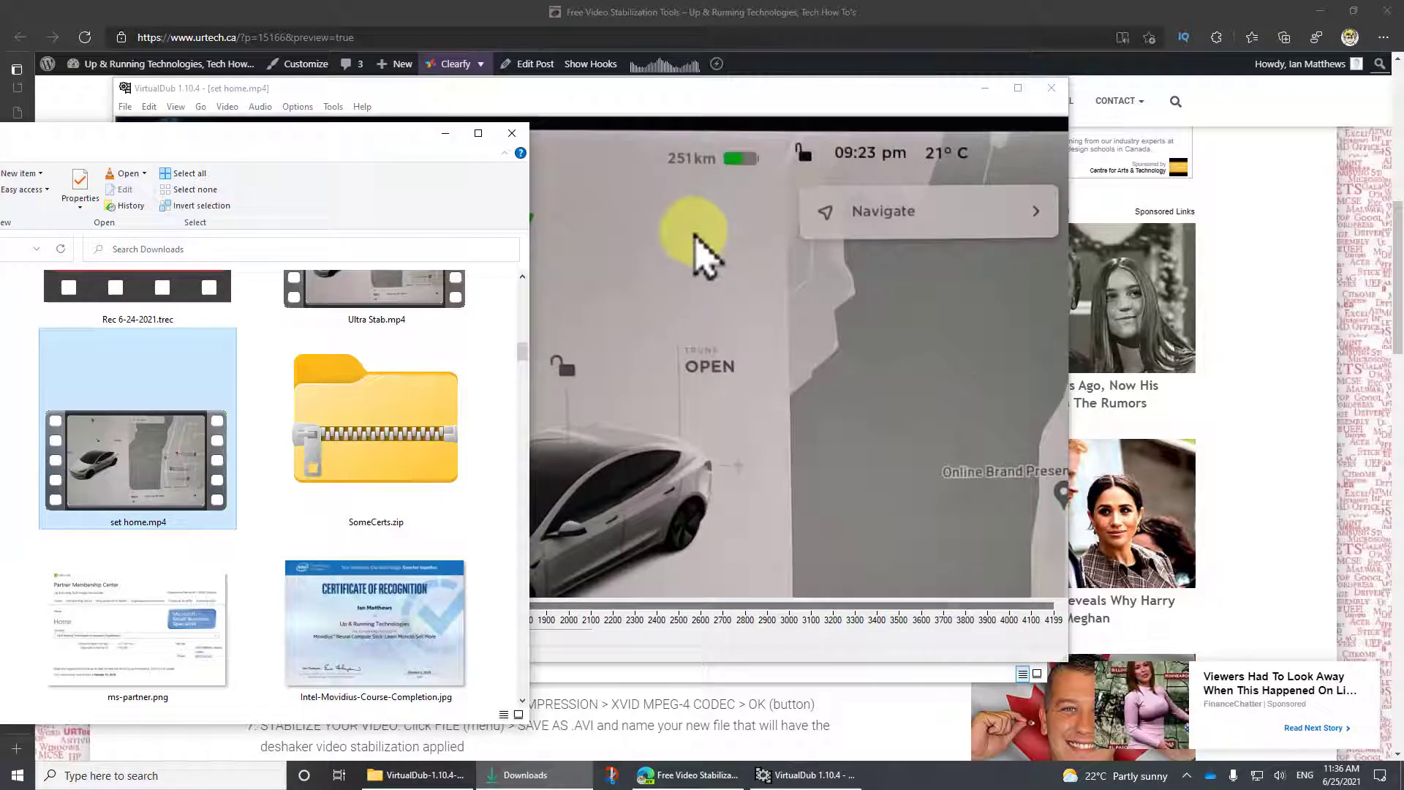
{"action": "left_click", "coordinate": [672, 87]}
Zoom the input and output previews to 50% and maximize the VirtualDub window.
{"action": "right_click", "coordinate": [240, 213]}
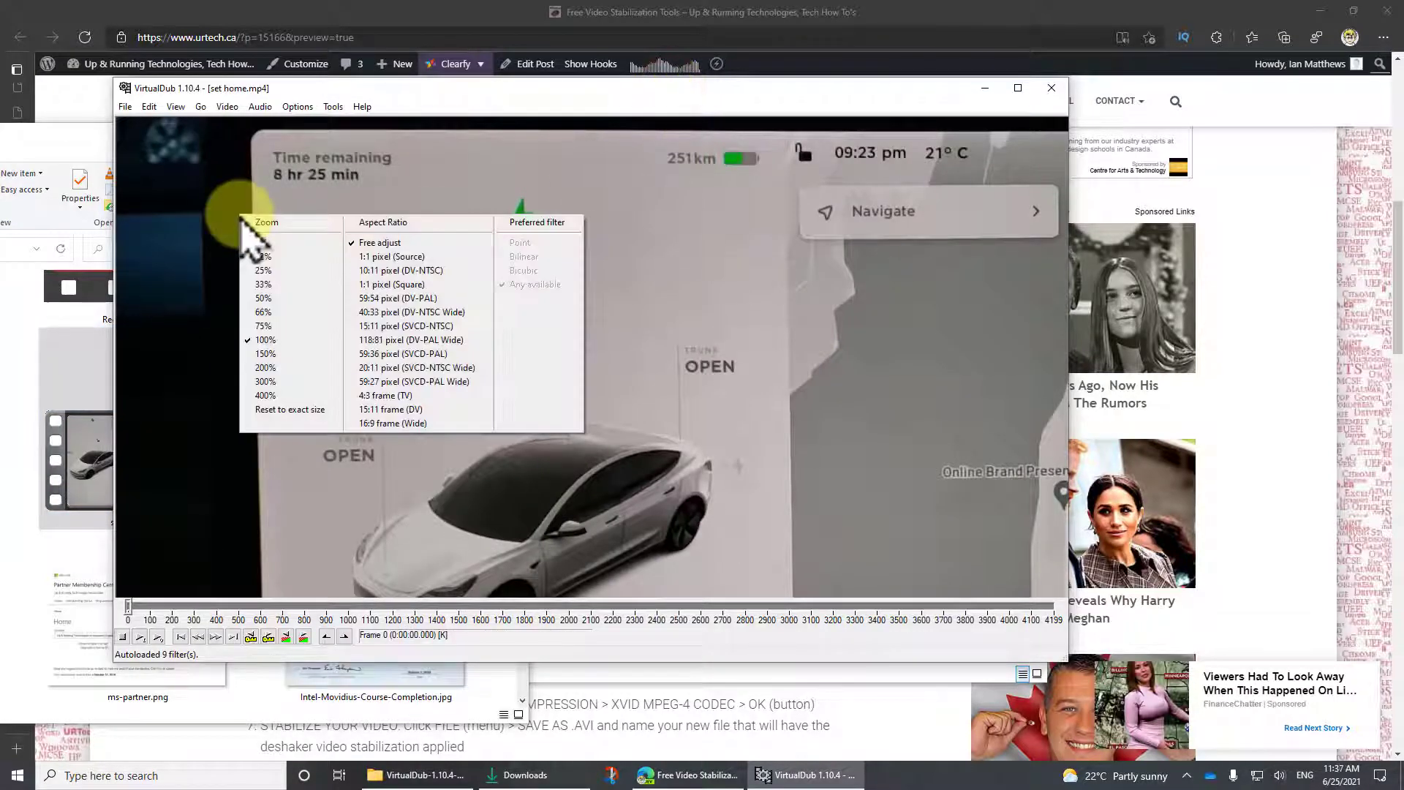
{"action": "left_click", "coordinate": [292, 297]}
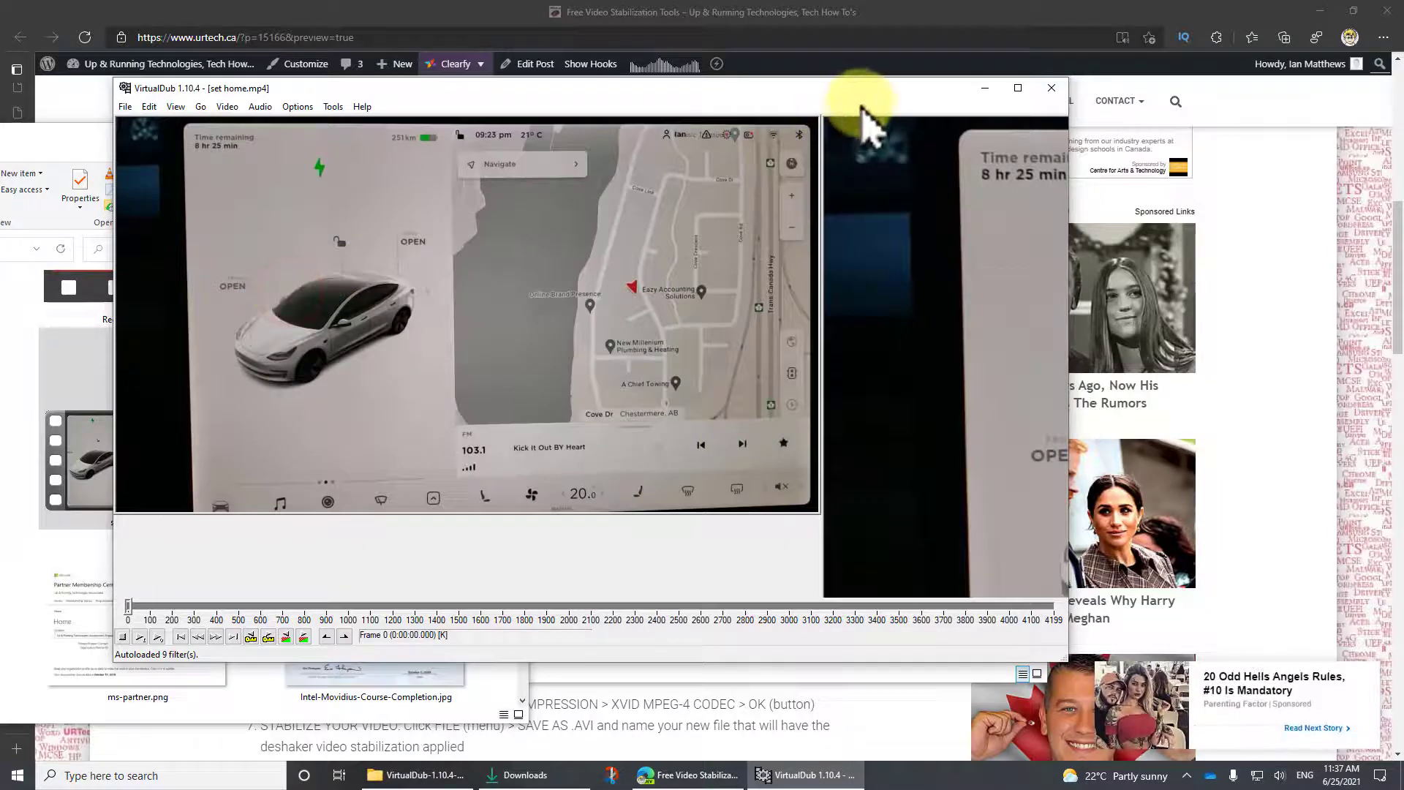
{"action": "right_click", "coordinate": [889, 179]}
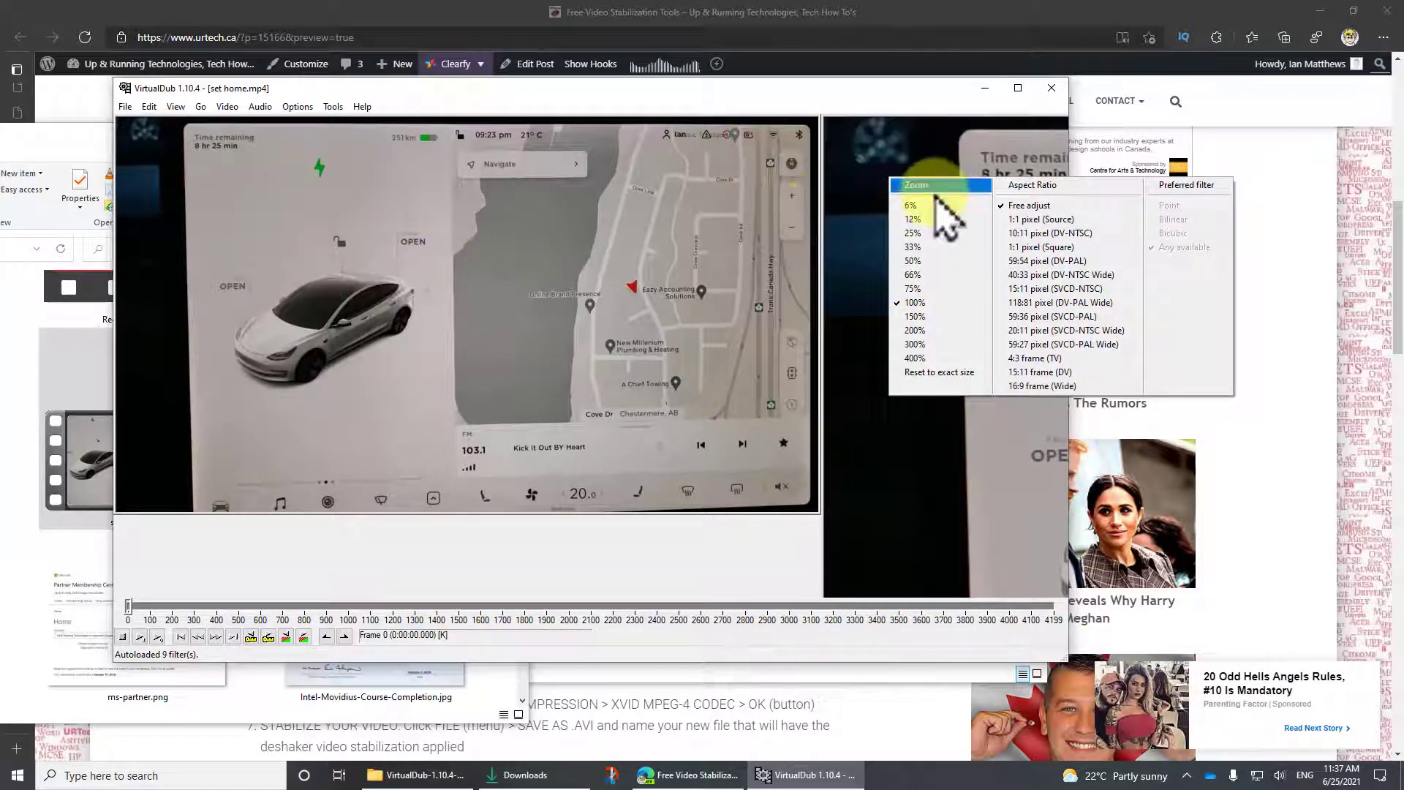
{"action": "left_click", "coordinate": [914, 262]}
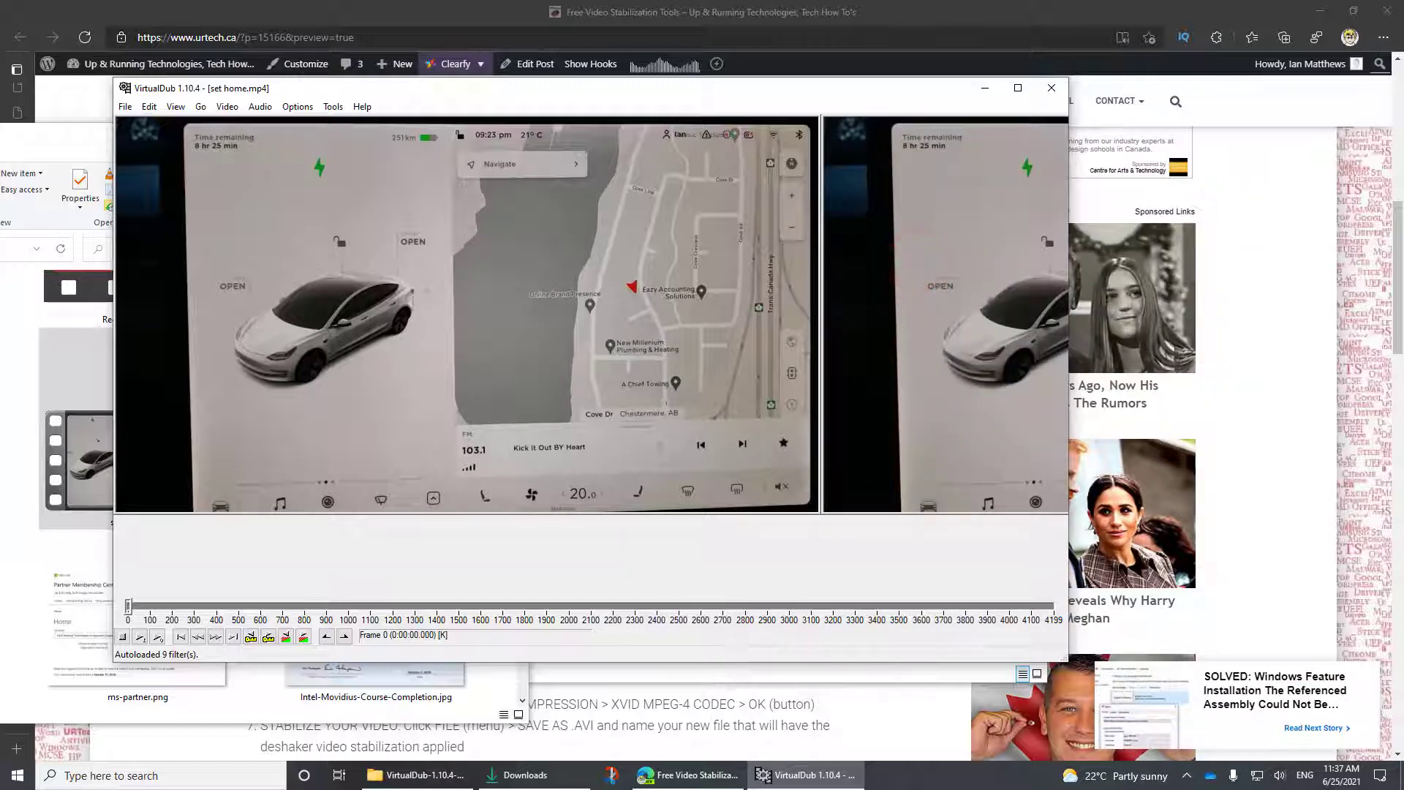
{"action": "key", "text": "super+Up"}
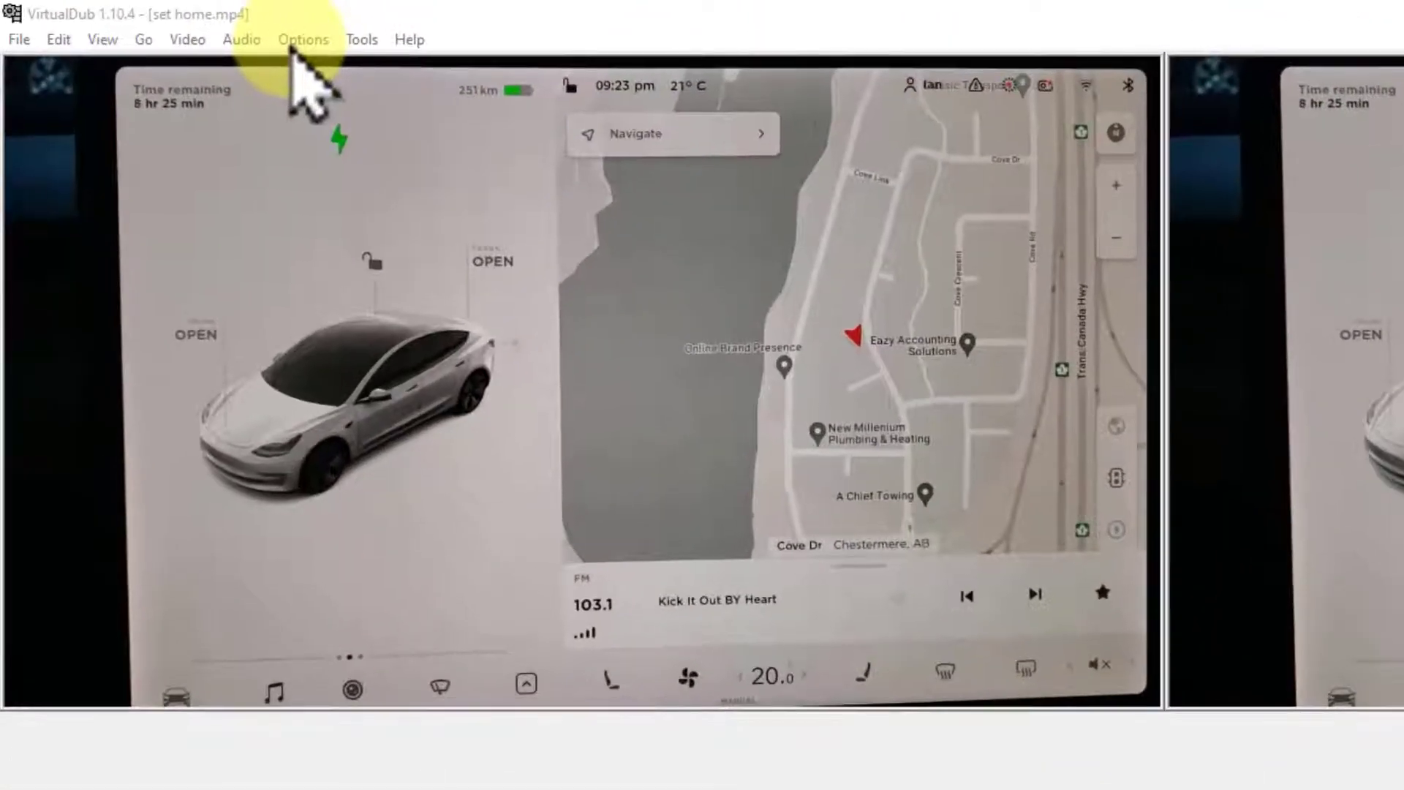
Add the Deshaker v3.1 filter in Video > Filters, keeping its Pass 1 settings.
{"action": "left_click", "coordinate": [188, 40]}
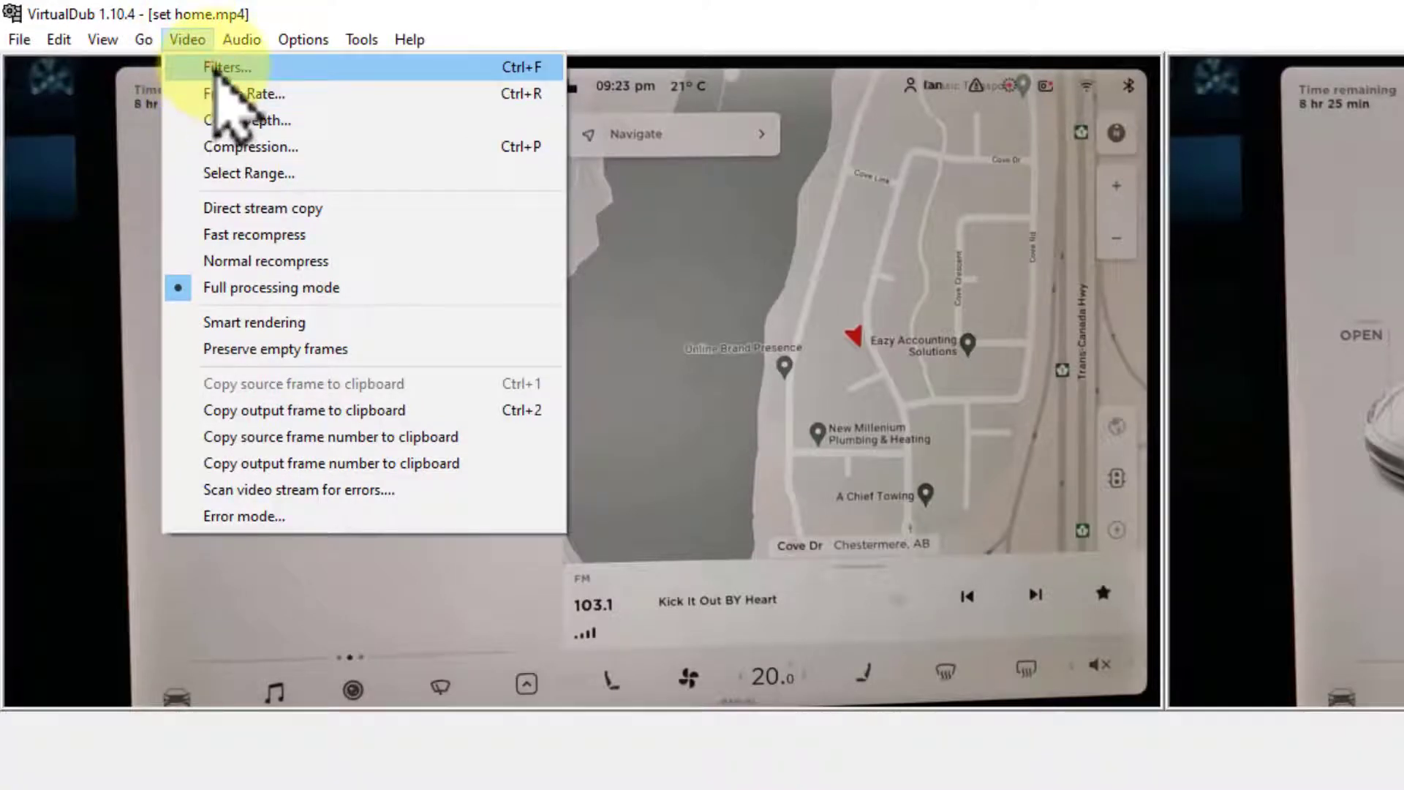
{"action": "left_click", "coordinate": [216, 66]}
{"action": "left_click", "coordinate": [575, 191]}
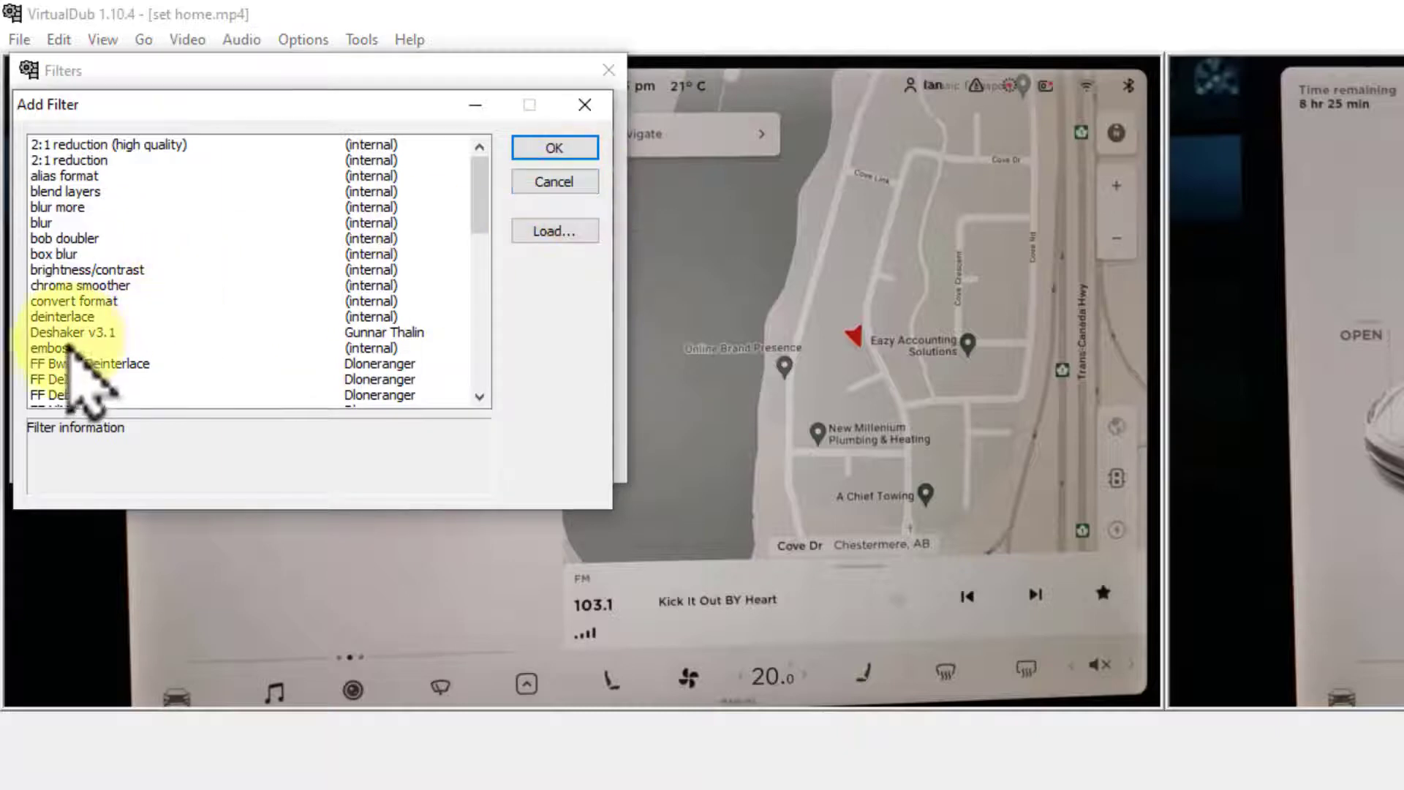
{"action": "left_click", "coordinate": [69, 333]}
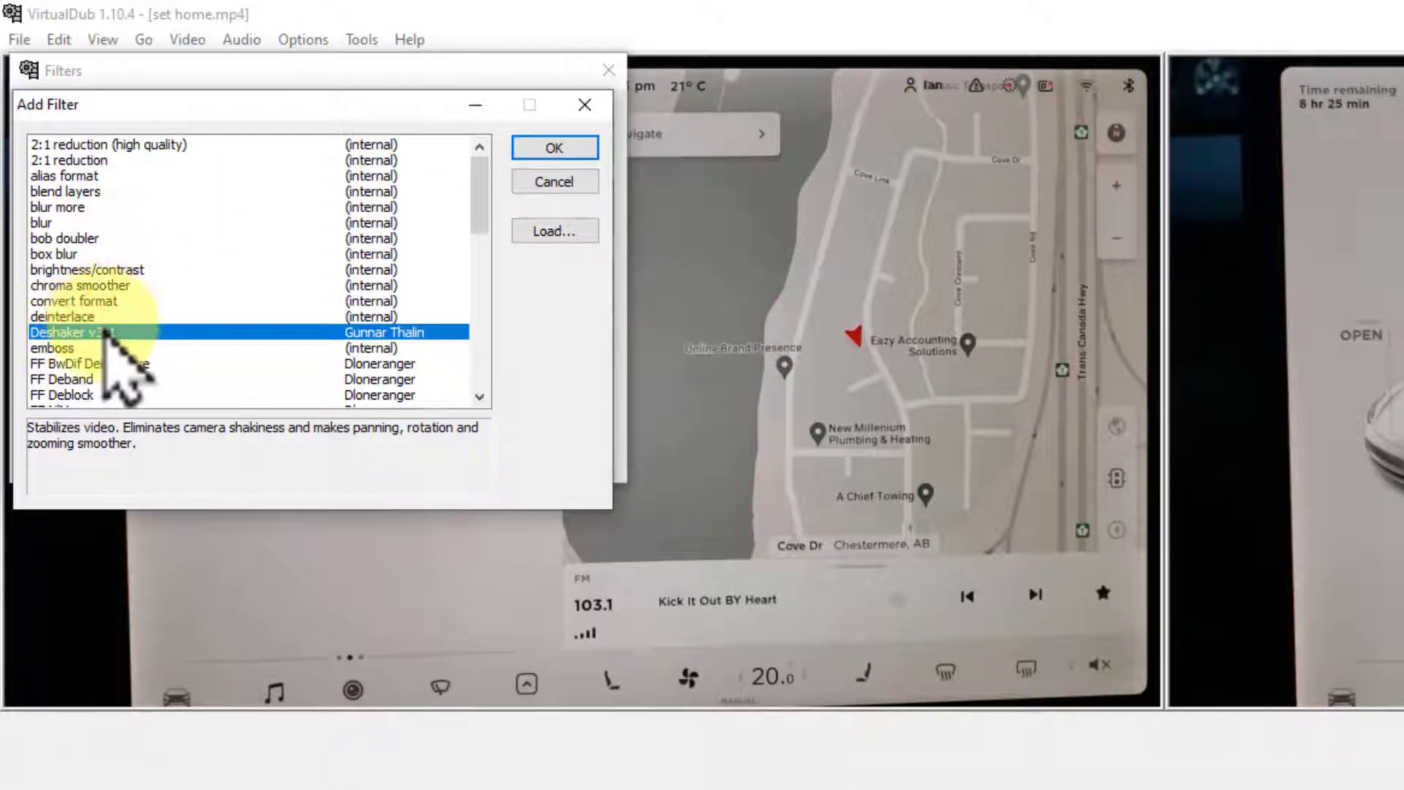
{"action": "double_click", "coordinate": [106, 332]}
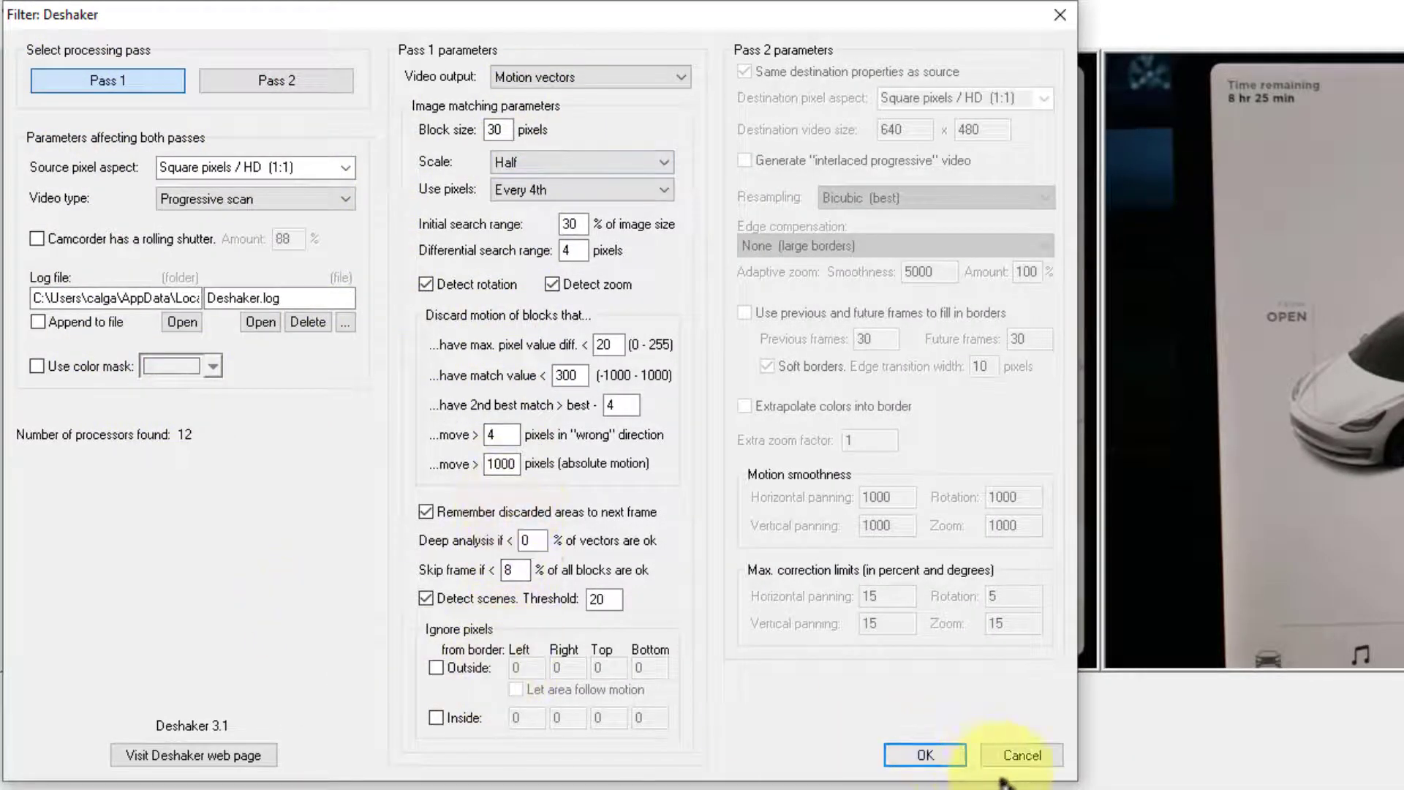
{"action": "left_click", "coordinate": [923, 755]}
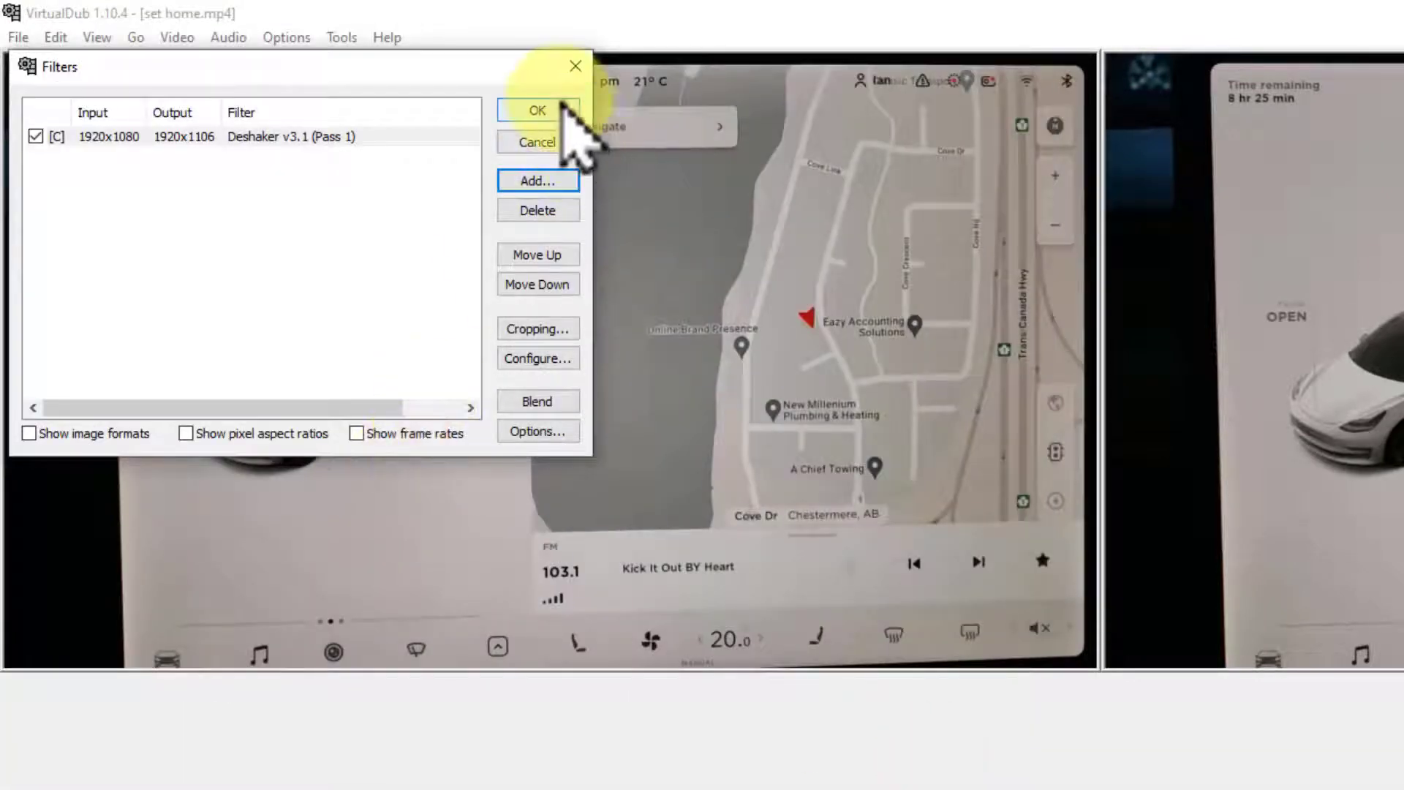
{"action": "left_click", "coordinate": [559, 106]}
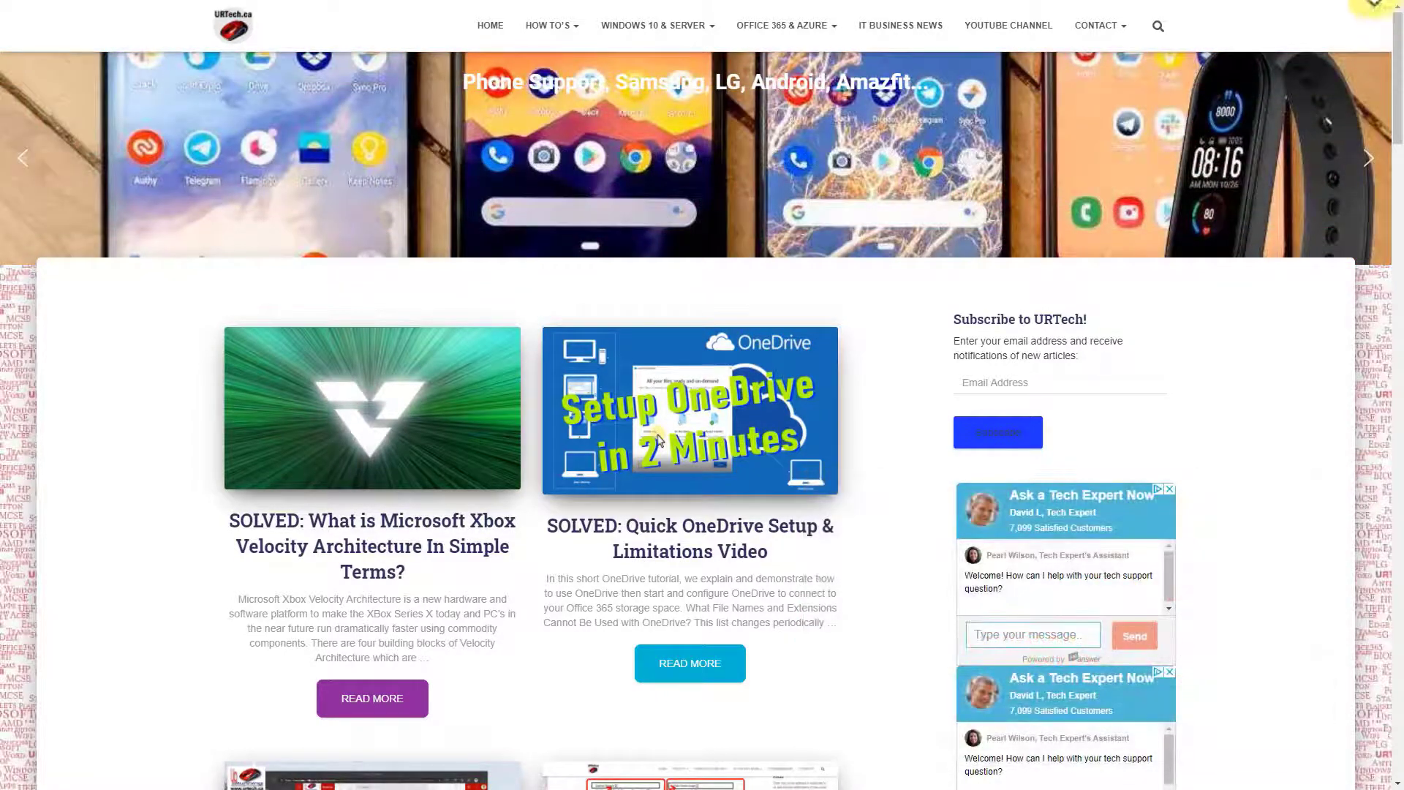
Open URTech's HOW TO'S > Windows 10 8 7 Vista & XP category and scroll through its articles.
{"action": "mouse_move", "coordinate": [668, 28]}
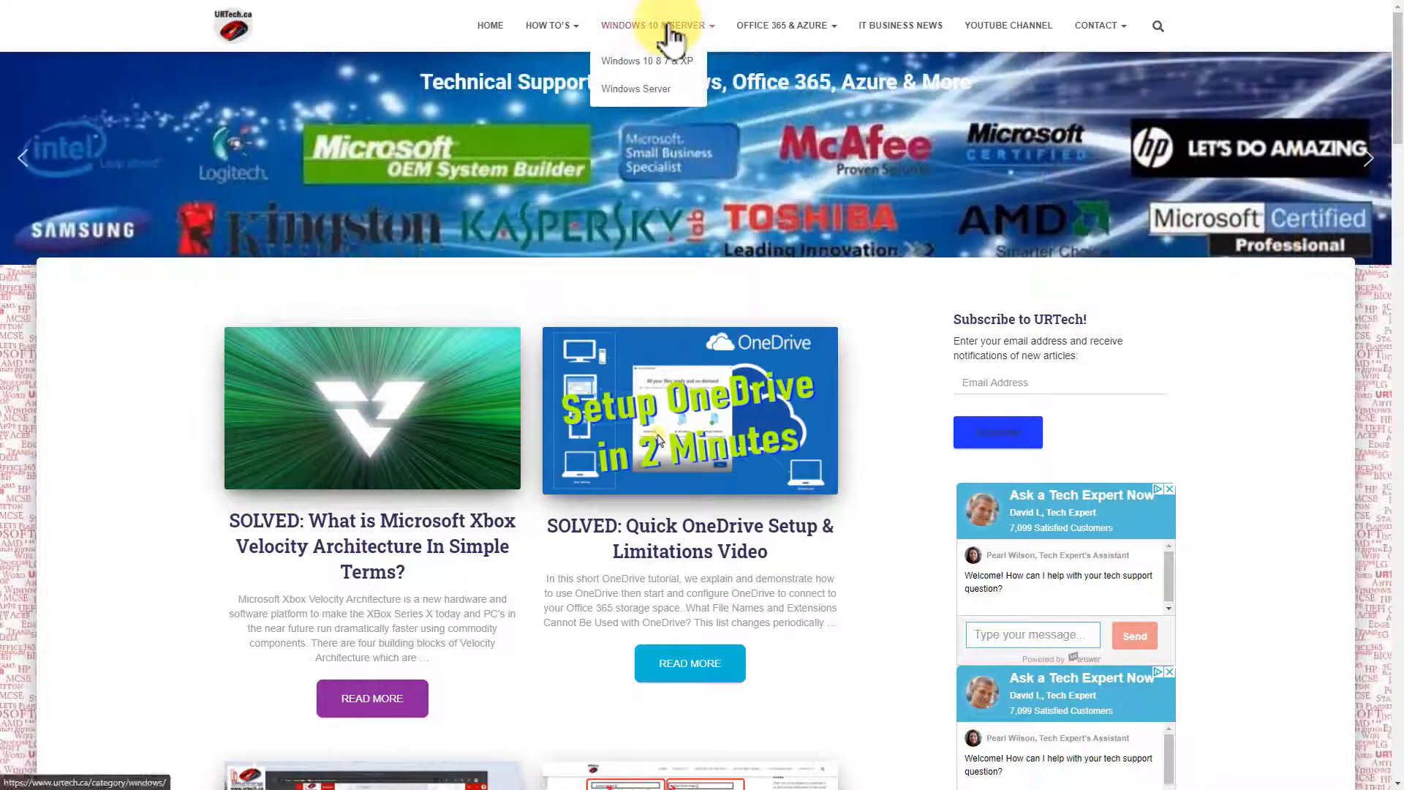
{"action": "mouse_move", "coordinate": [780, 33]}
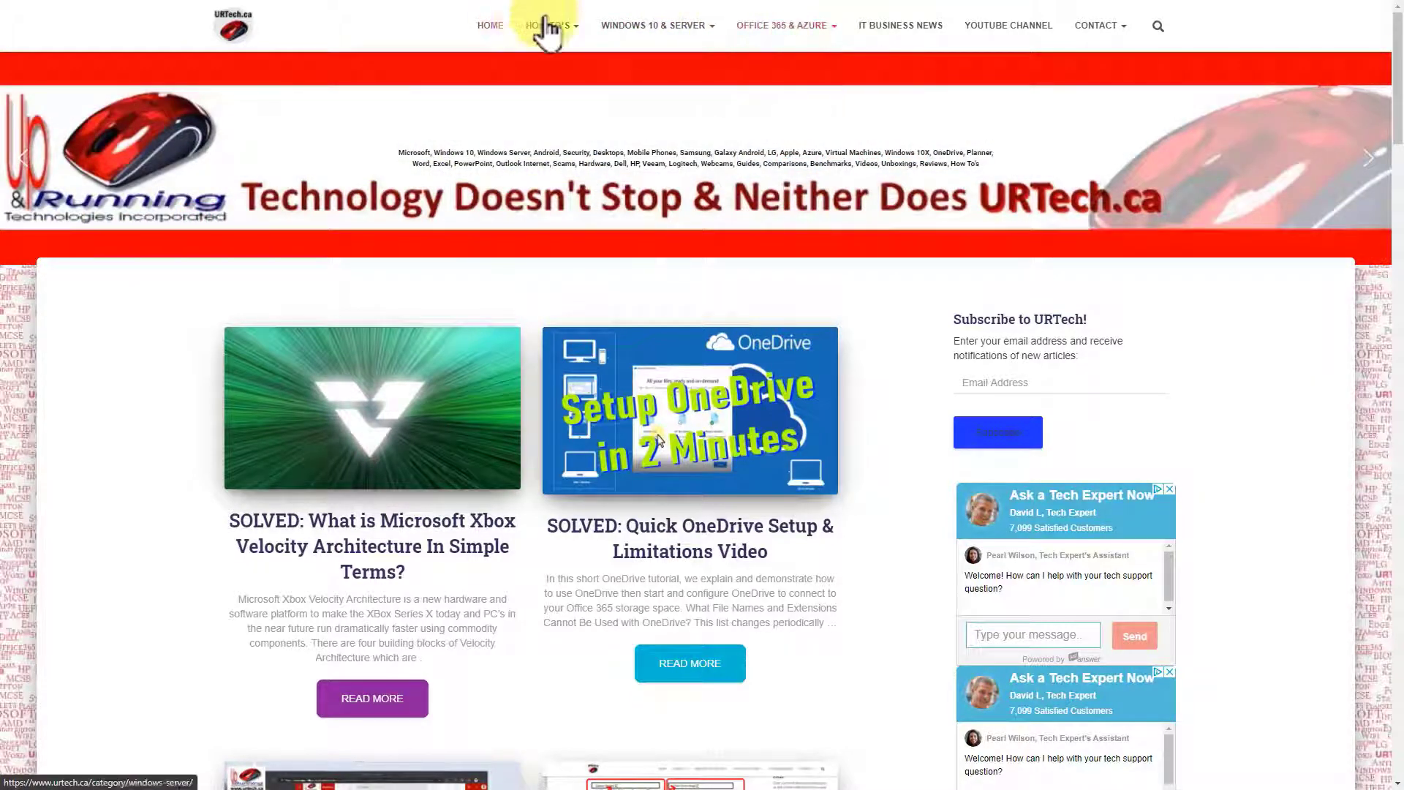
{"action": "mouse_move", "coordinate": [558, 32]}
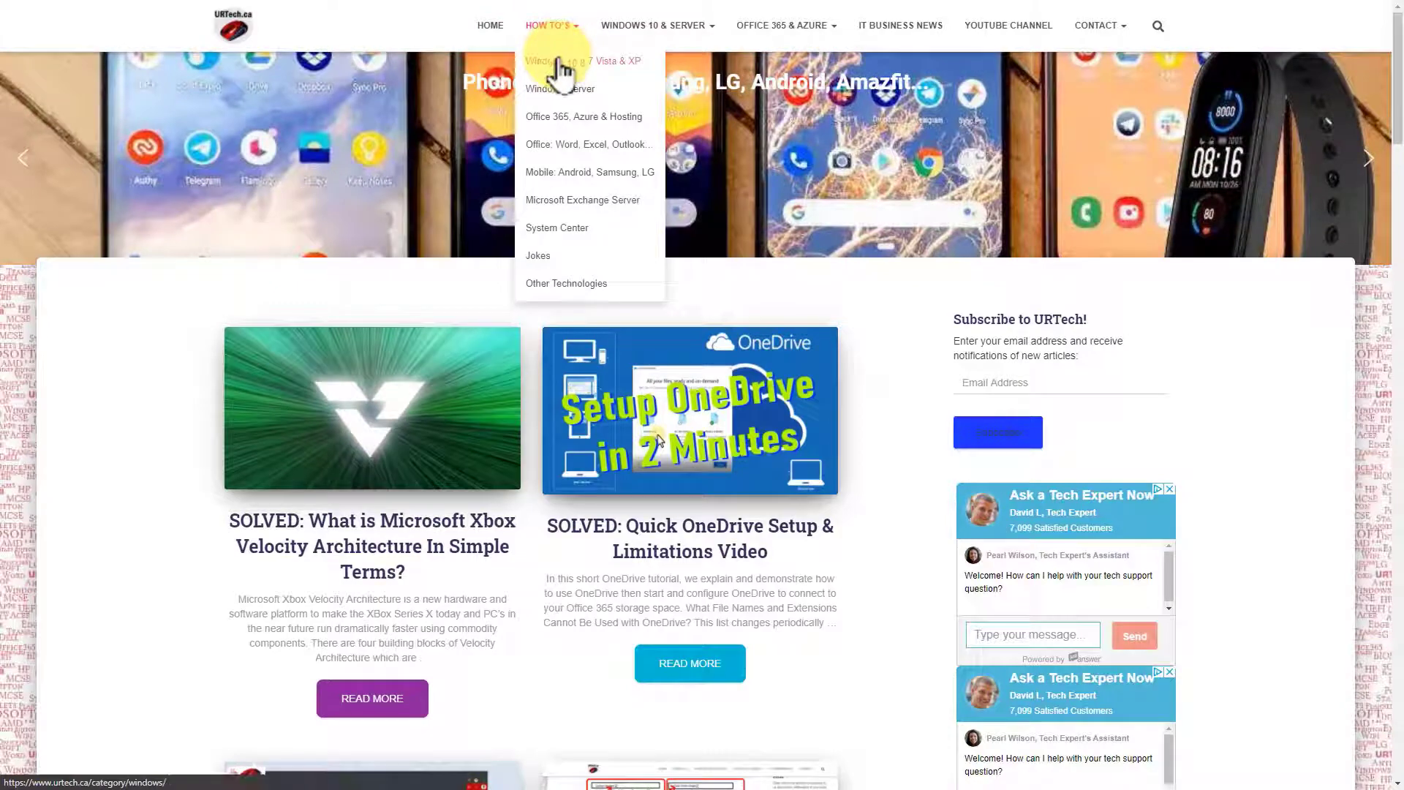
{"action": "left_click", "coordinate": [558, 65]}
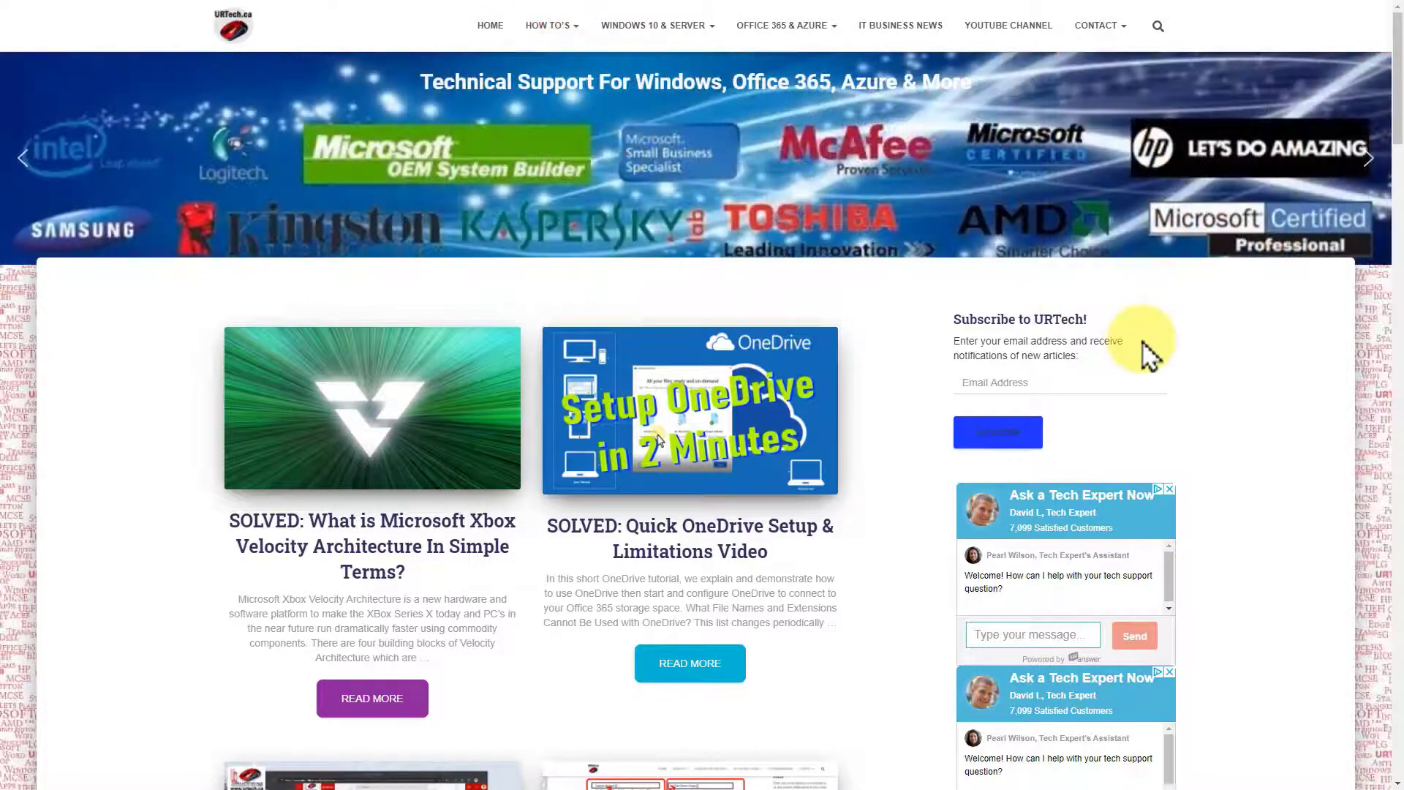
{"action": "scroll", "coordinate": [650, 505], "scroll_direction": "down", "scroll_amount": 8}
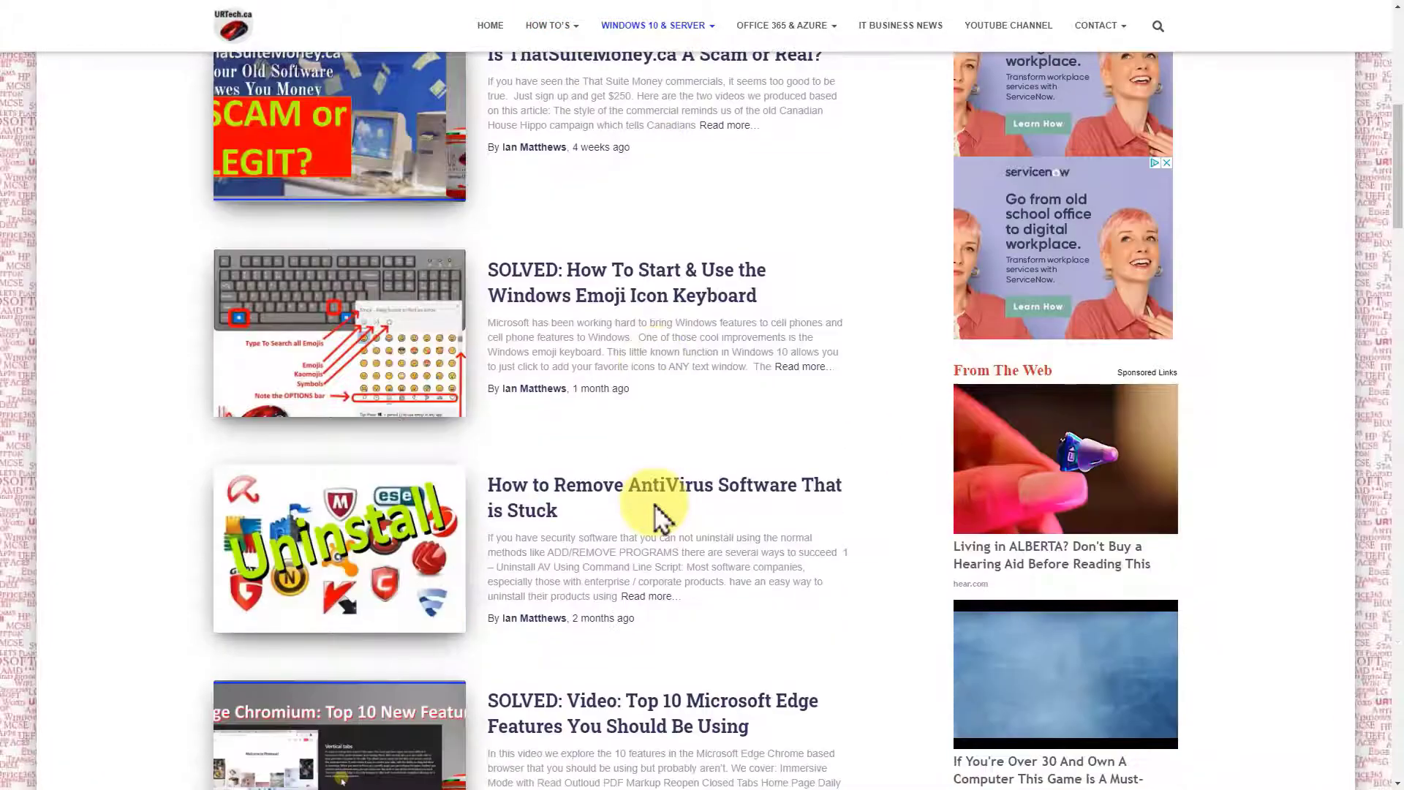
{"action": "scroll", "coordinate": [656, 512], "scroll_direction": "down", "scroll_amount": 3}
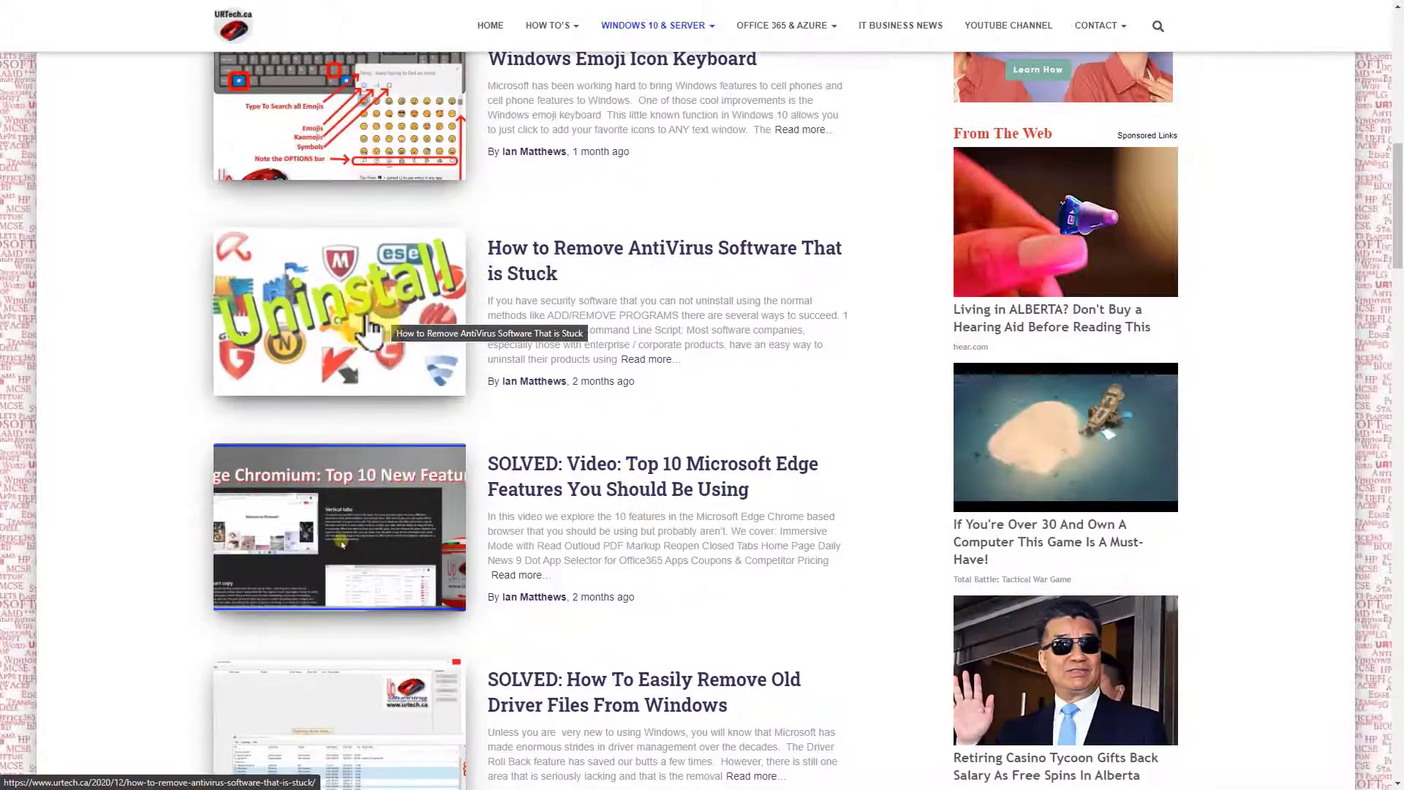
{"action": "scroll", "coordinate": [808, 439], "scroll_direction": "down", "scroll_amount": 3}
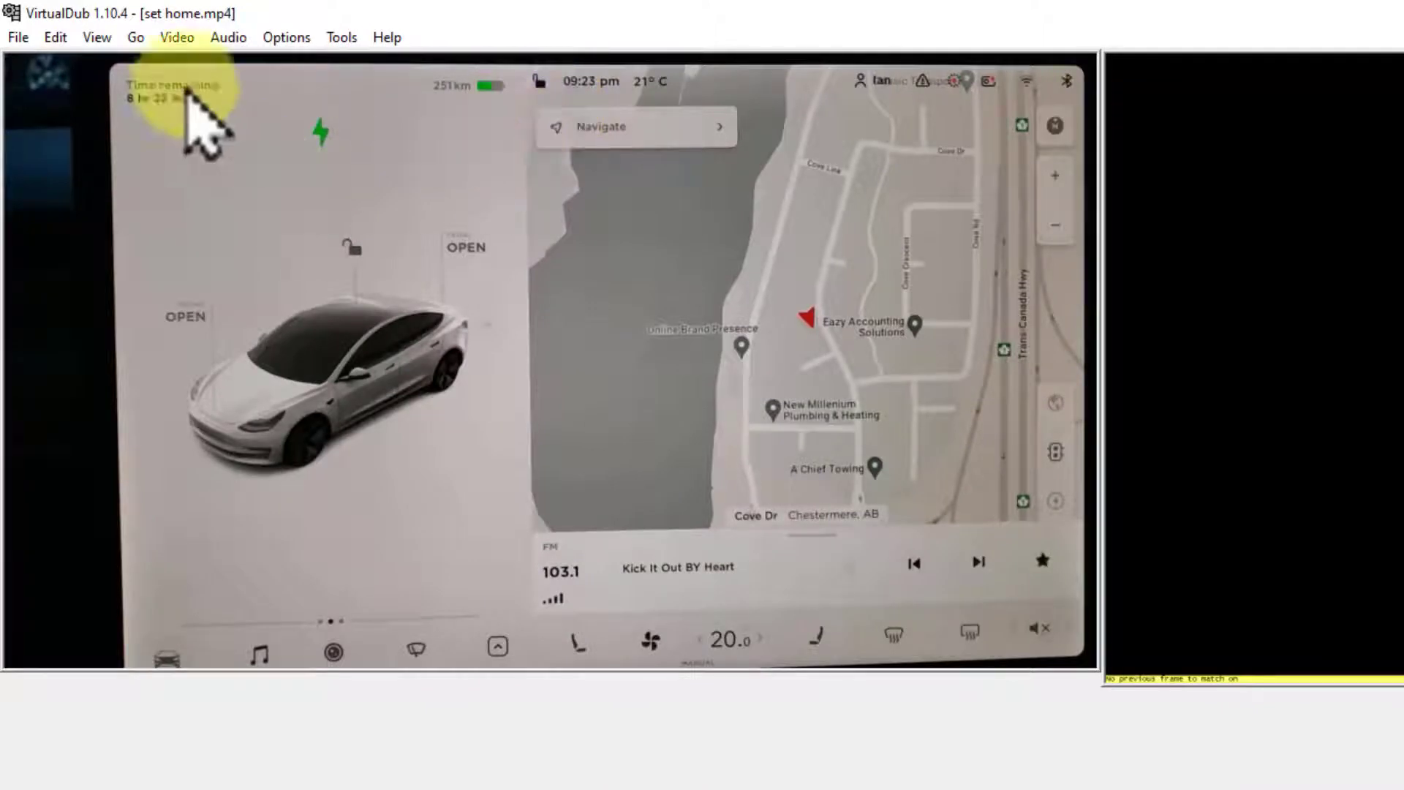
Run the Deshaker video analysis pass at Even higher priority with input and output previews off.
{"action": "left_click", "coordinate": [19, 38]}
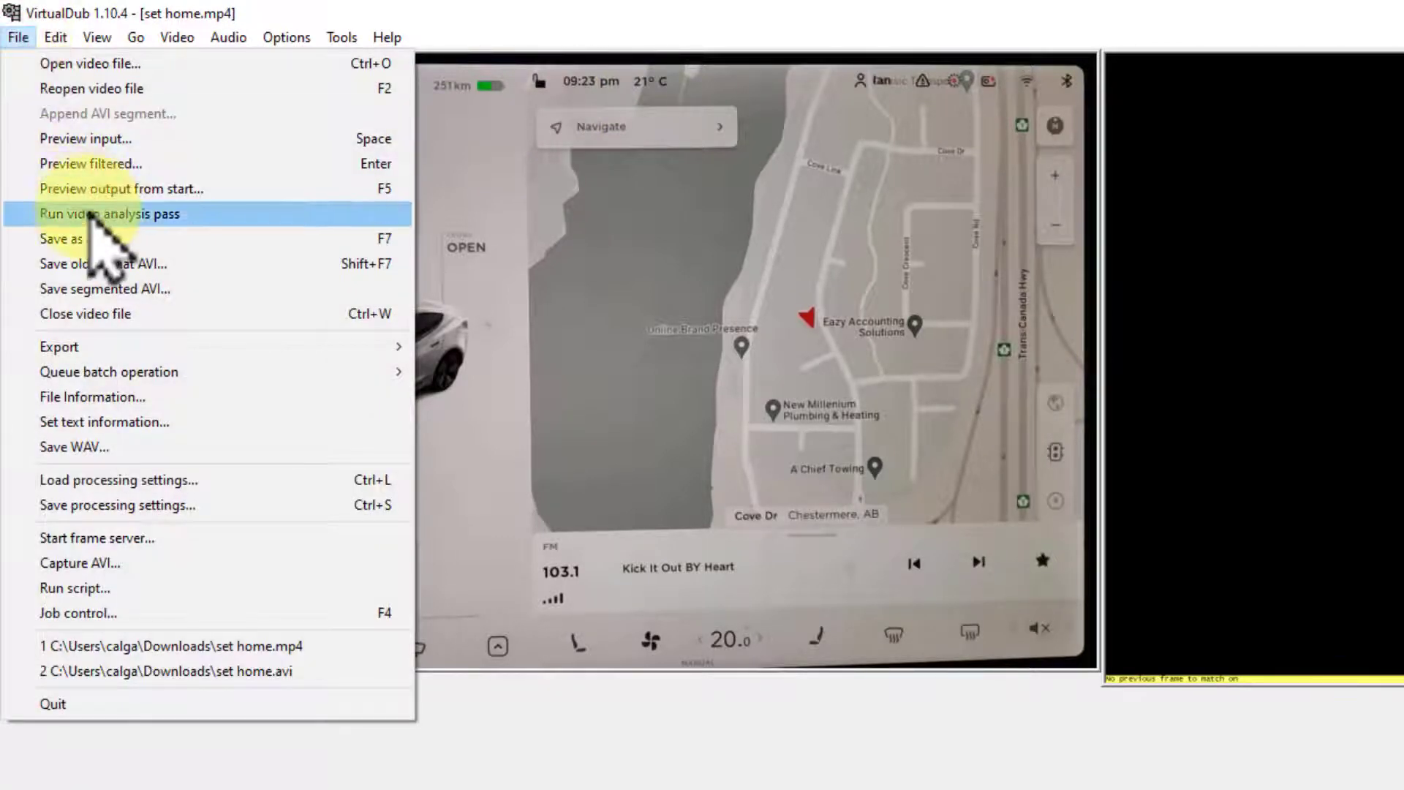
{"action": "left_click", "coordinate": [134, 214]}
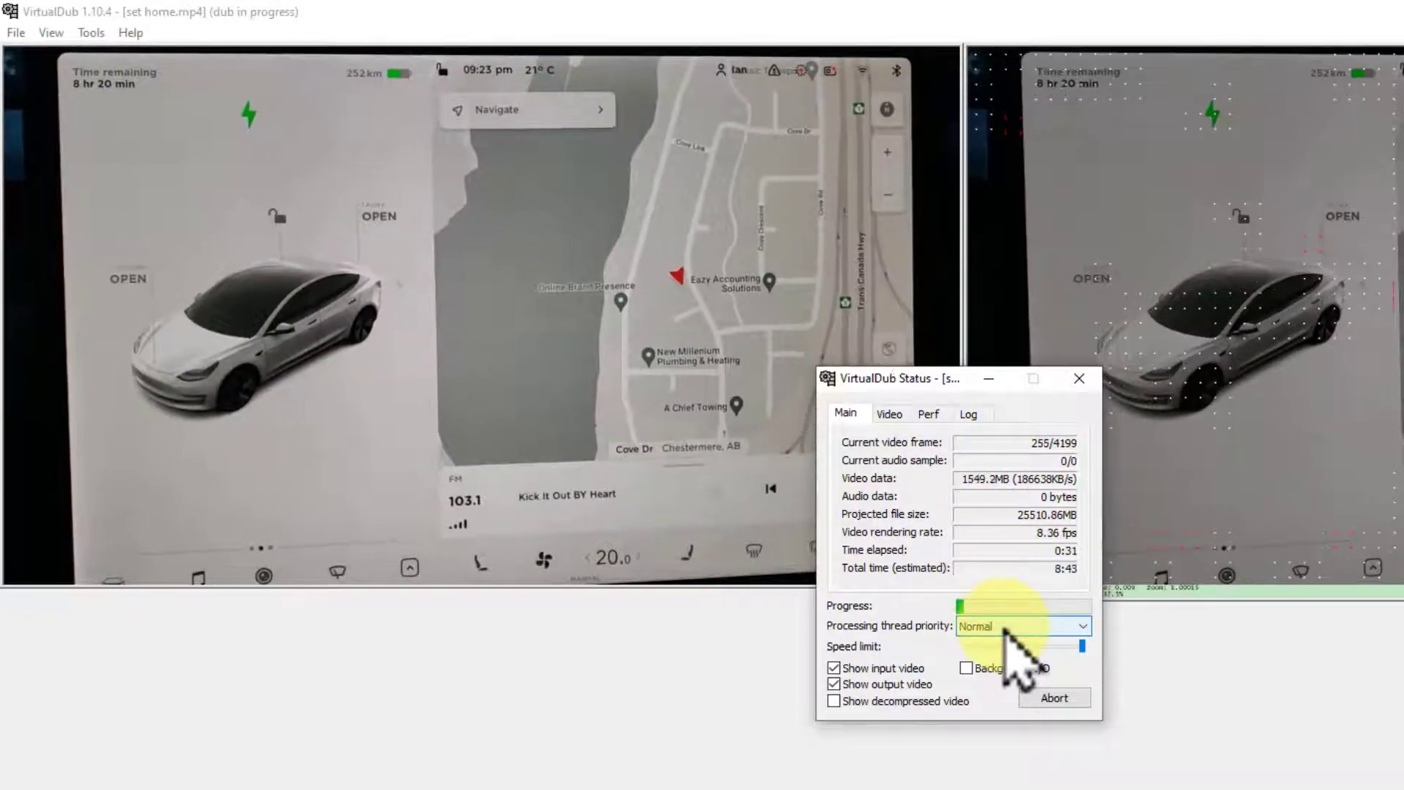
{"action": "left_click", "coordinate": [983, 627]}
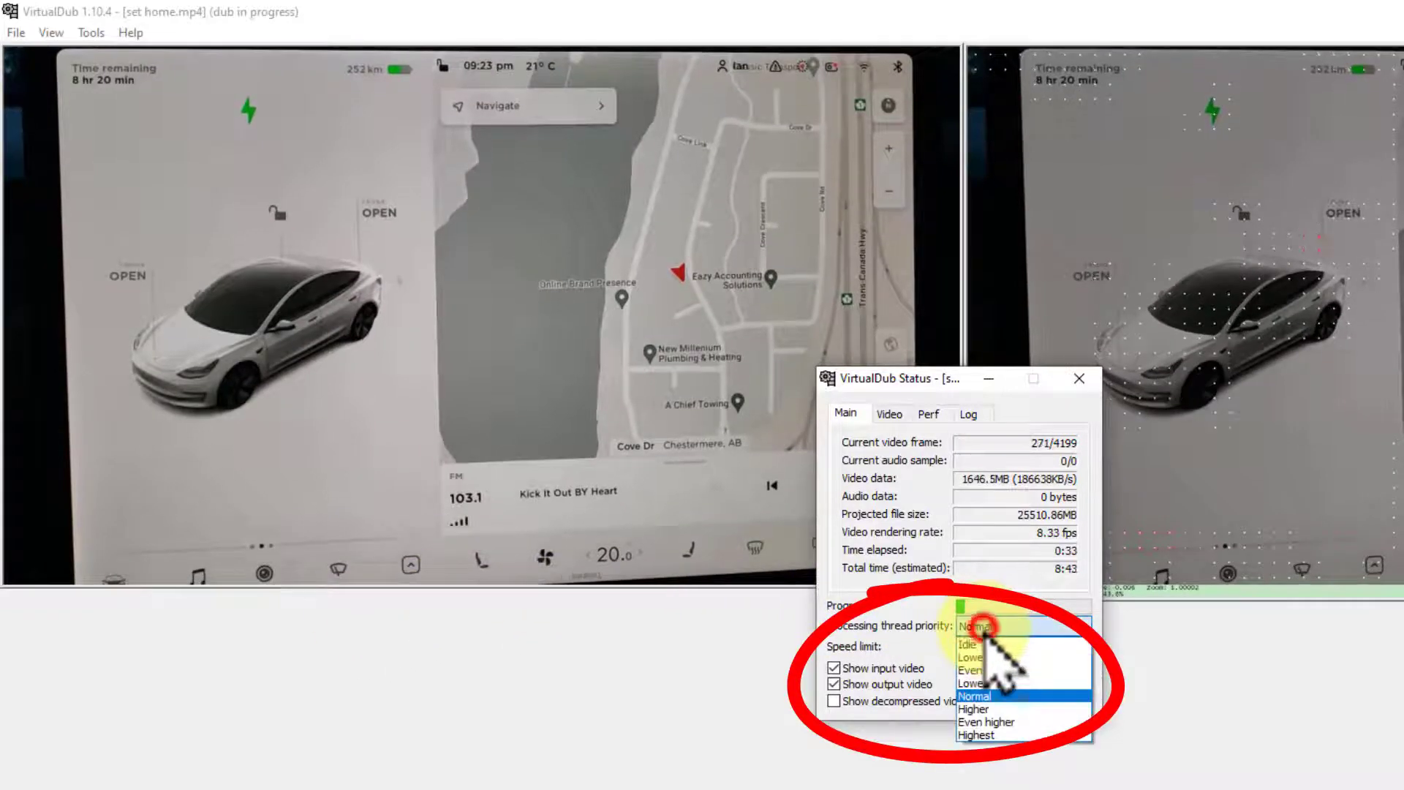
{"action": "left_click", "coordinate": [1006, 722]}
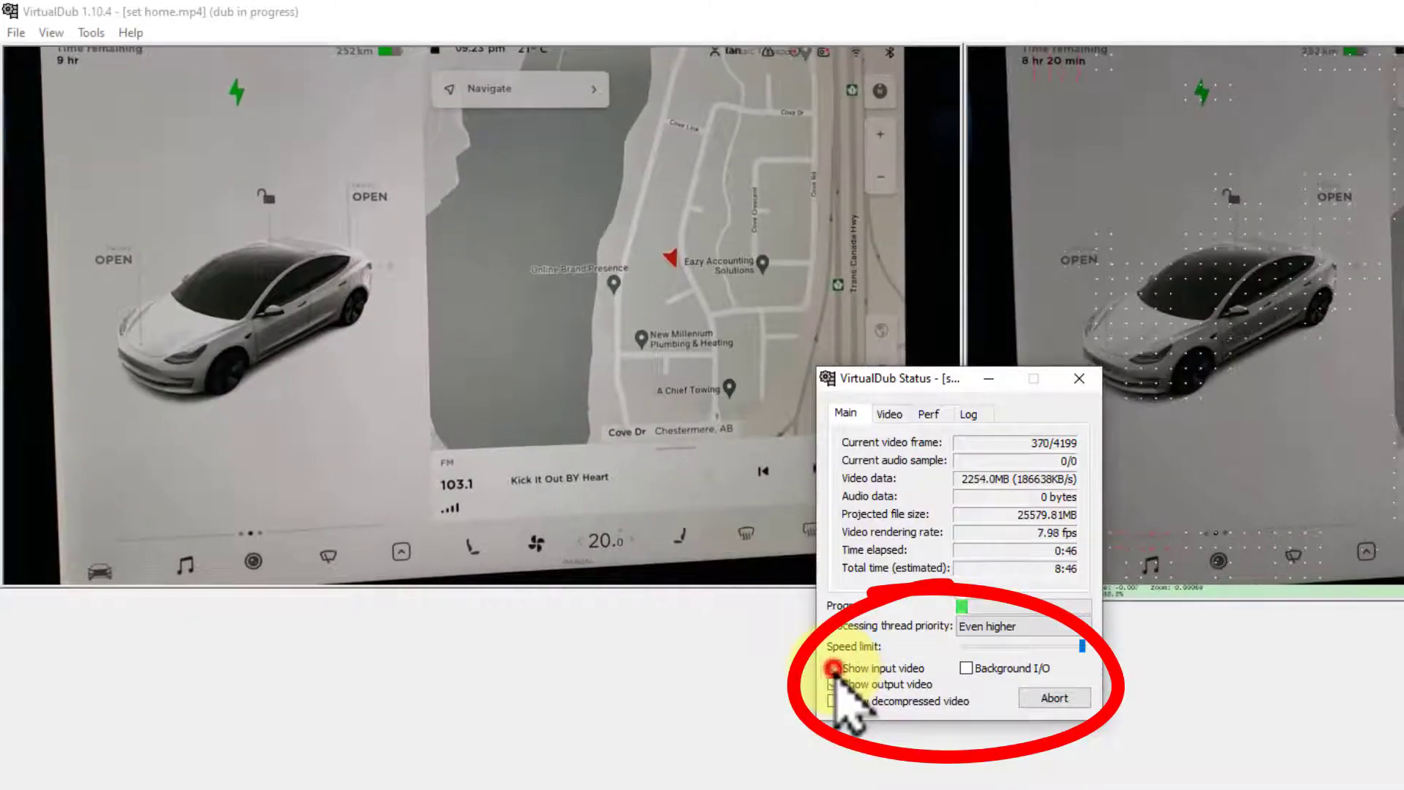
{"action": "left_click", "coordinate": [833, 667]}
{"action": "left_click", "coordinate": [834, 684]}
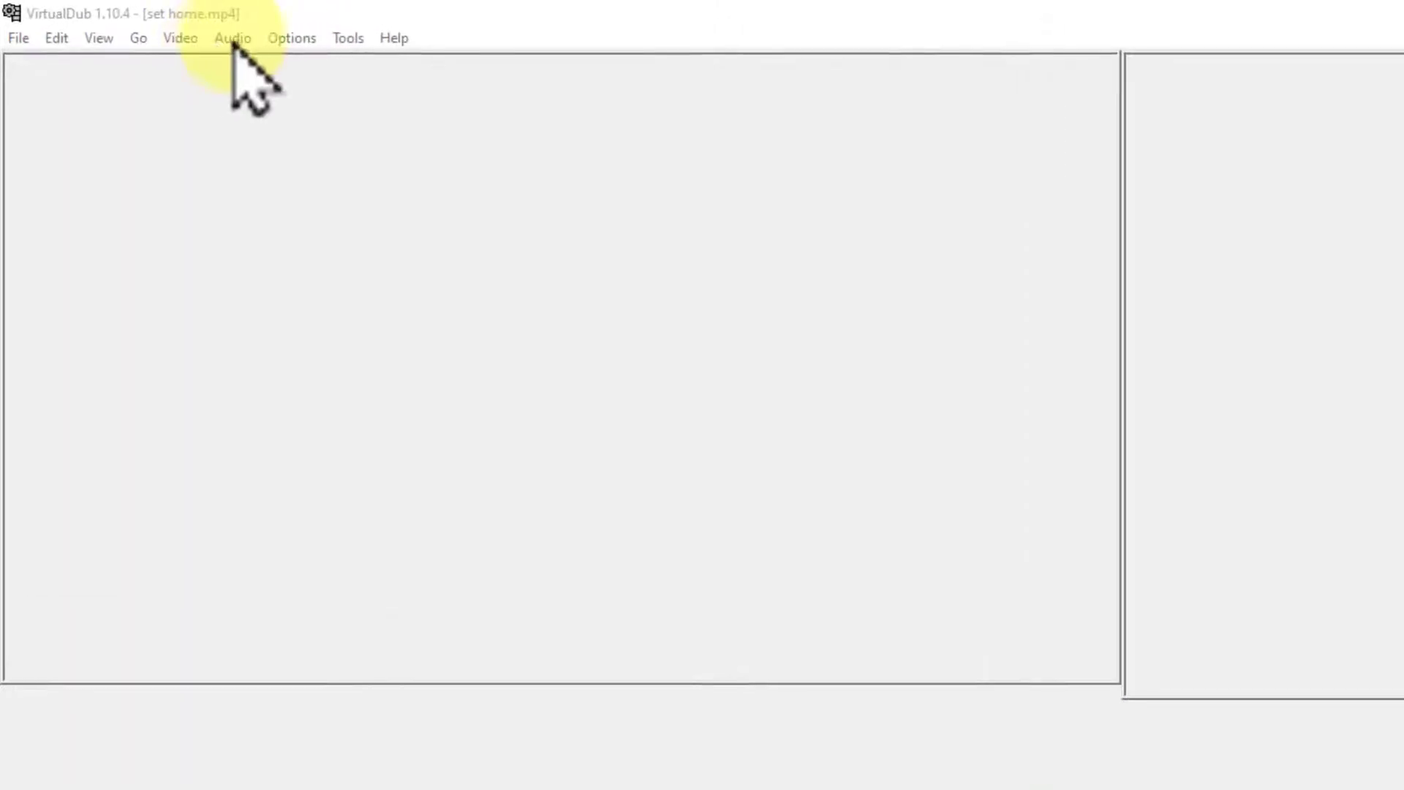
Reopen the Deshaker v3.1 settings from the video filter list.
{"action": "left_click", "coordinate": [178, 40]}
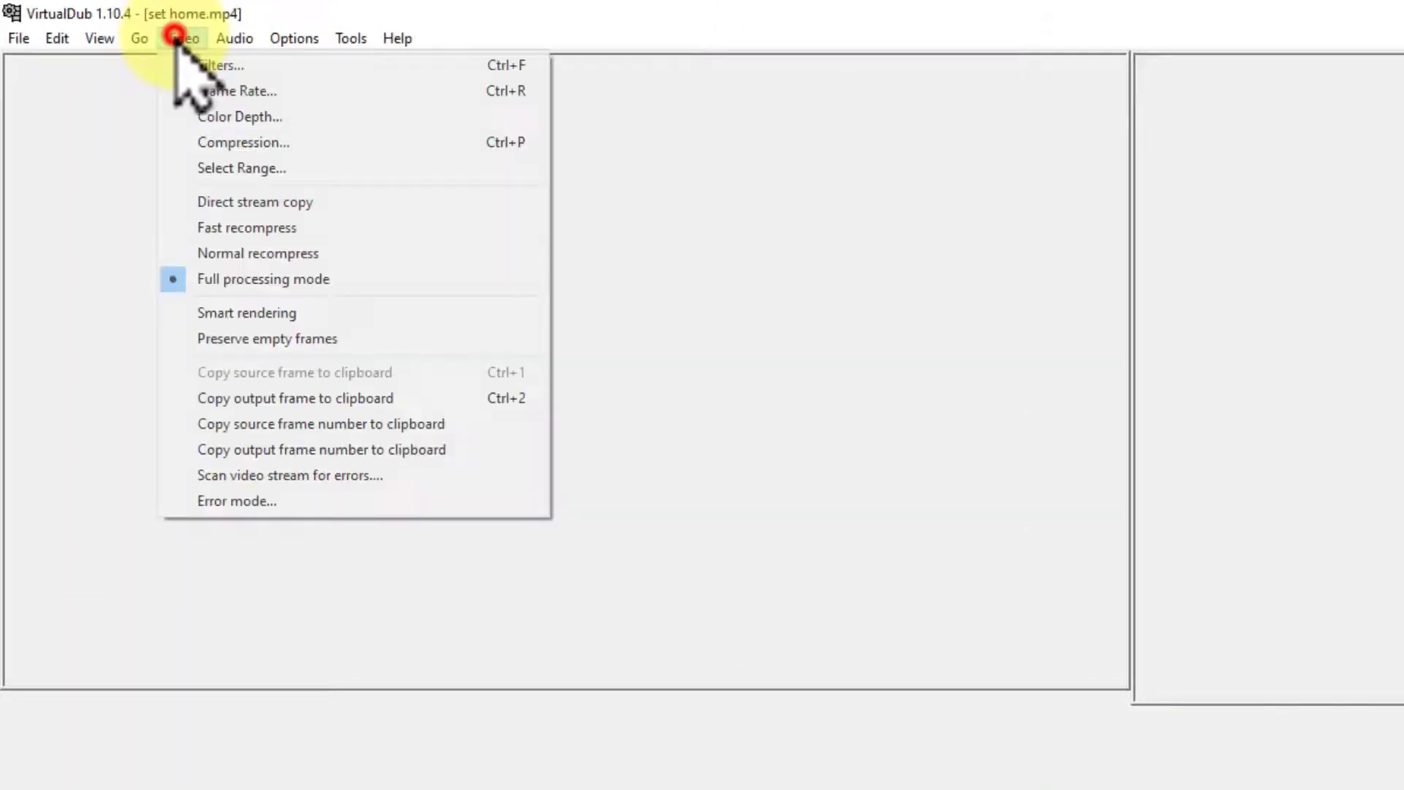
{"action": "left_click", "coordinate": [189, 67]}
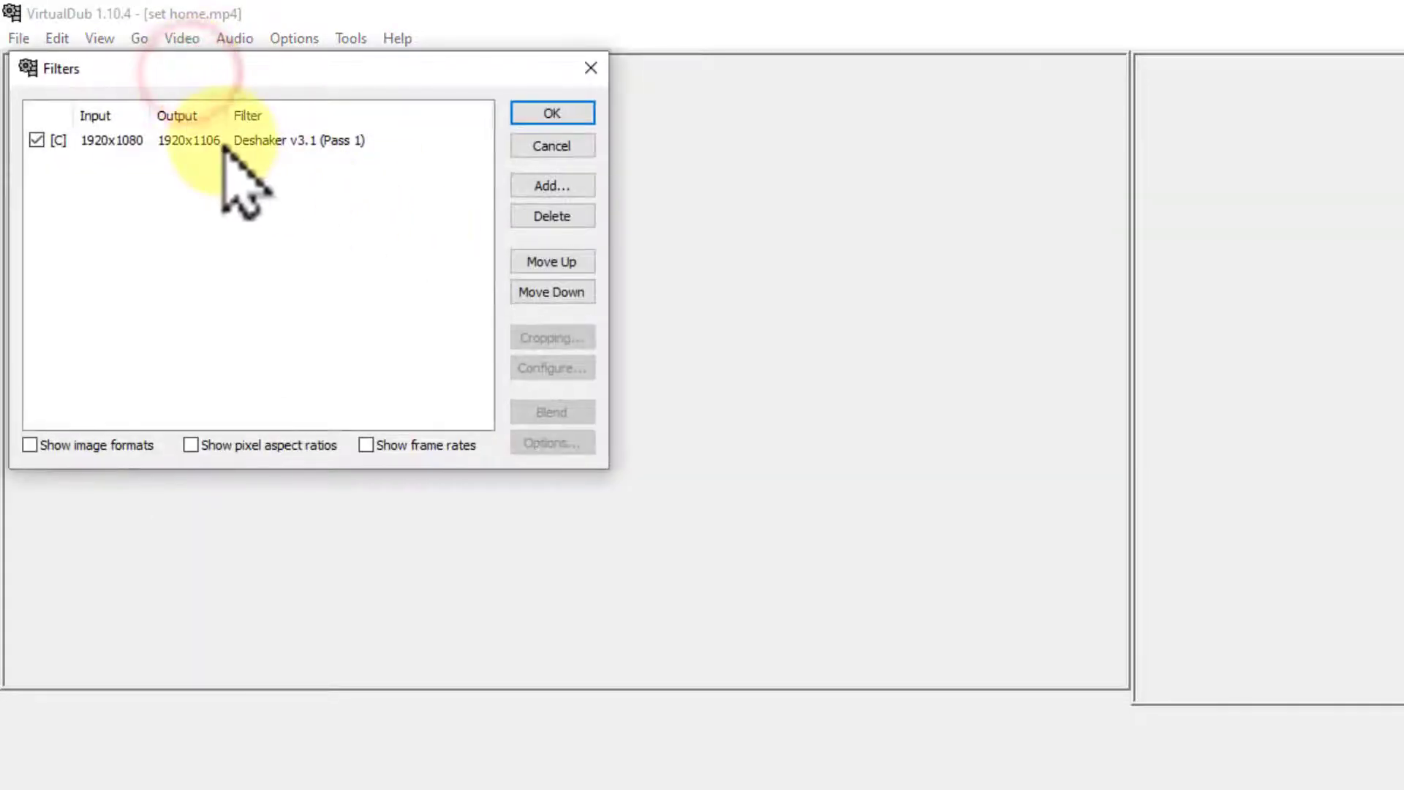
{"action": "left_click", "coordinate": [222, 140]}
{"action": "double_click", "coordinate": [221, 140]}
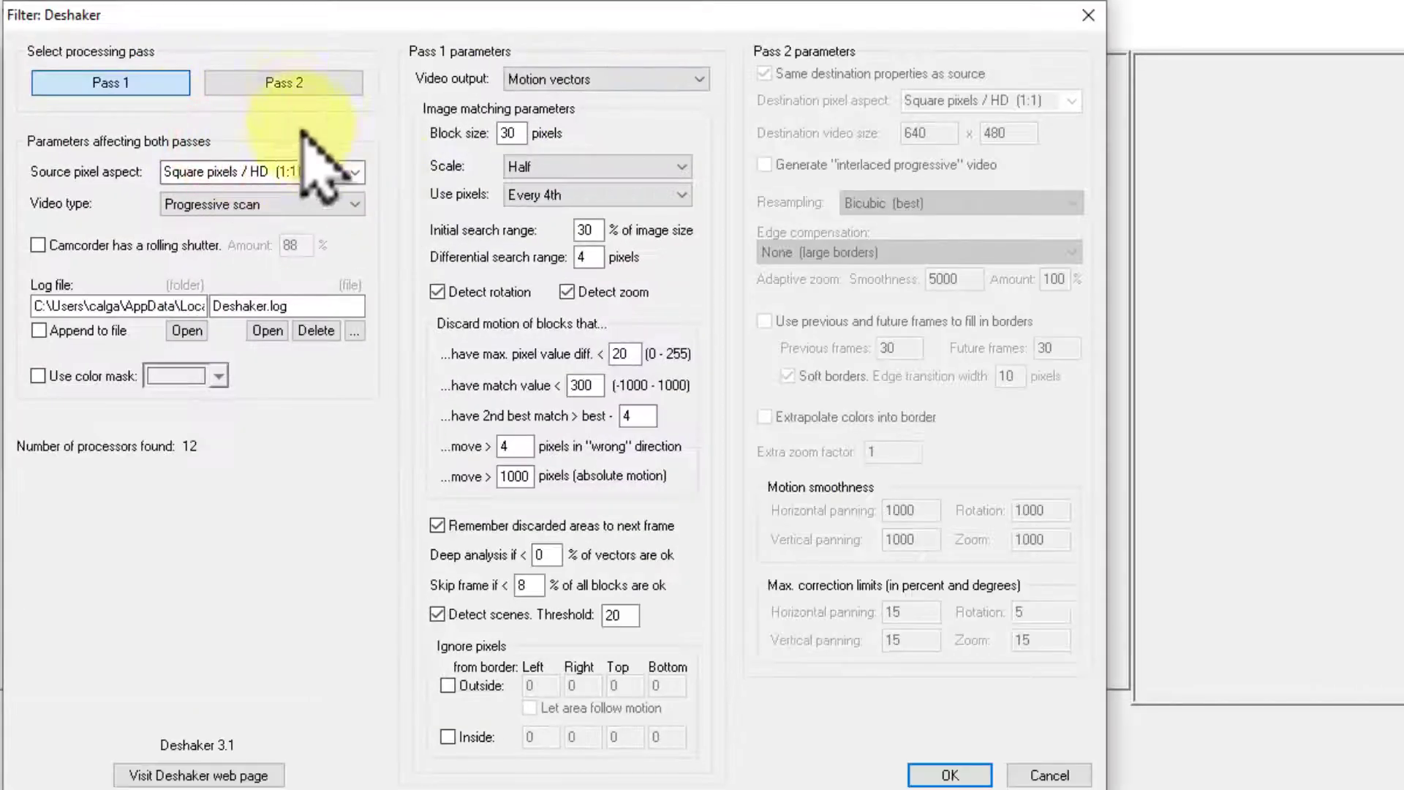
Switch Deshaker to Pass 2, filling borders from 30 previous and 30 future frames, and confirm the filter chain.
{"action": "left_click", "coordinate": [295, 86]}
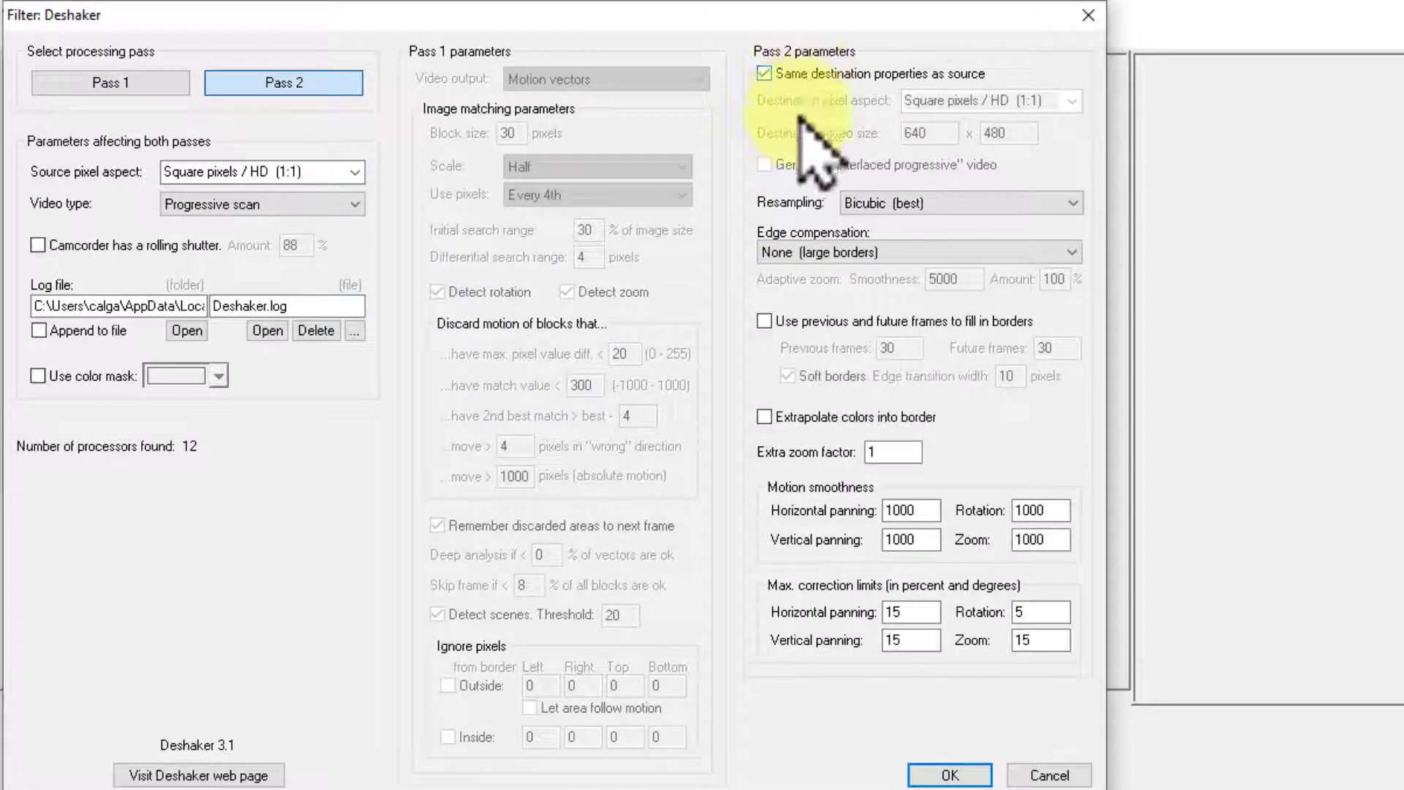
{"action": "left_click", "coordinate": [795, 324]}
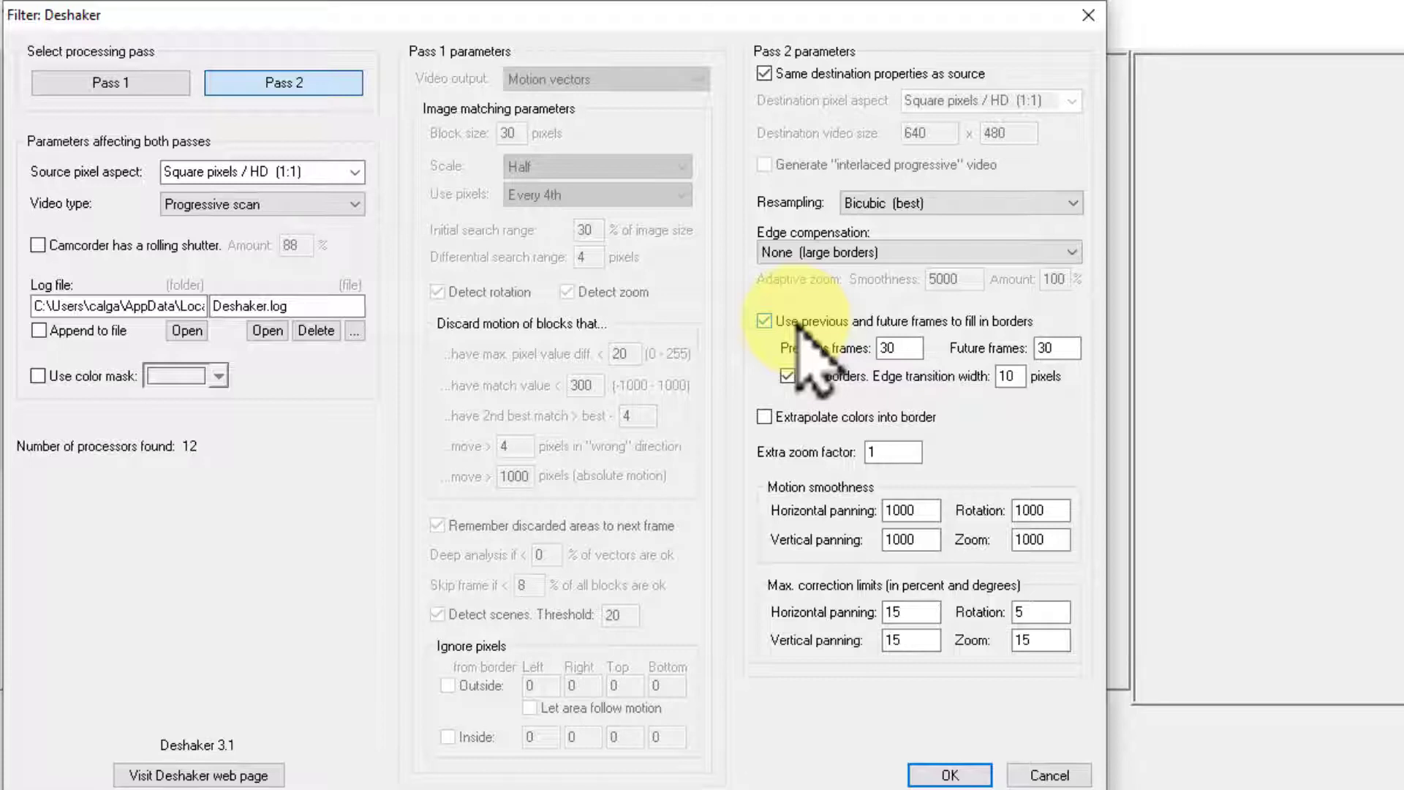
{"action": "left_click", "coordinate": [949, 775]}
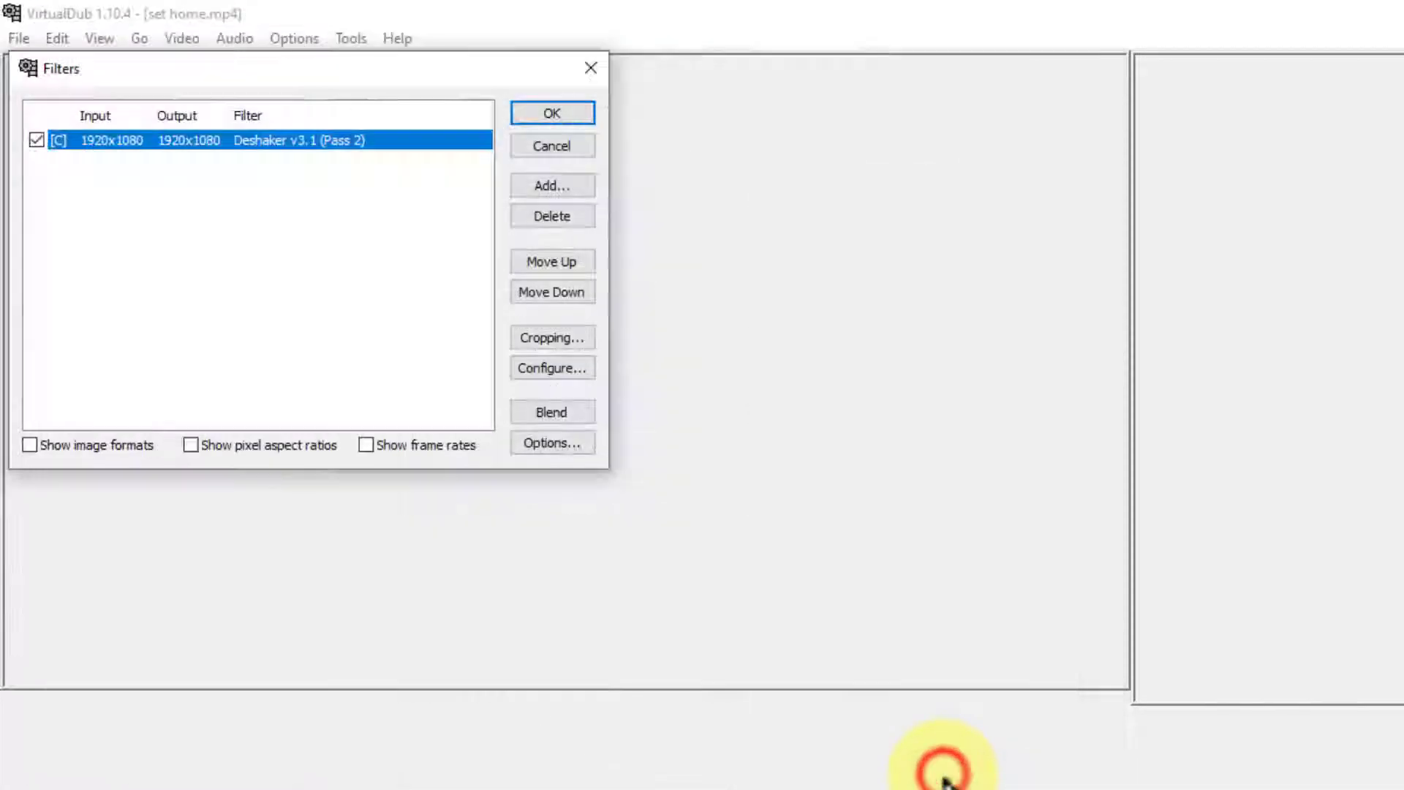
{"action": "left_click", "coordinate": [568, 111]}
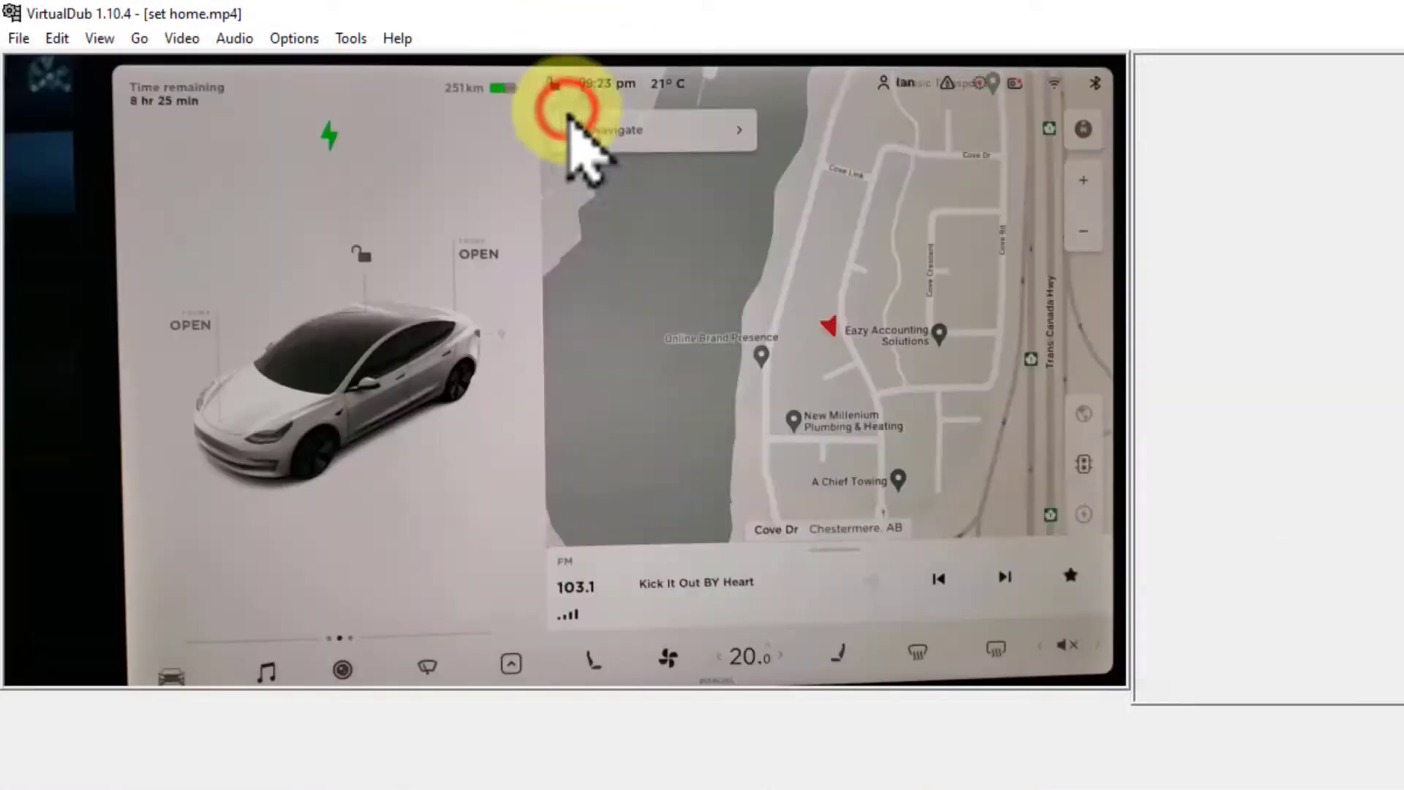
Choose Xvid MPEG-4 Codec for compression, keeping its default single-pass quantizer 4.00 configuration.
{"action": "left_click", "coordinate": [188, 38]}
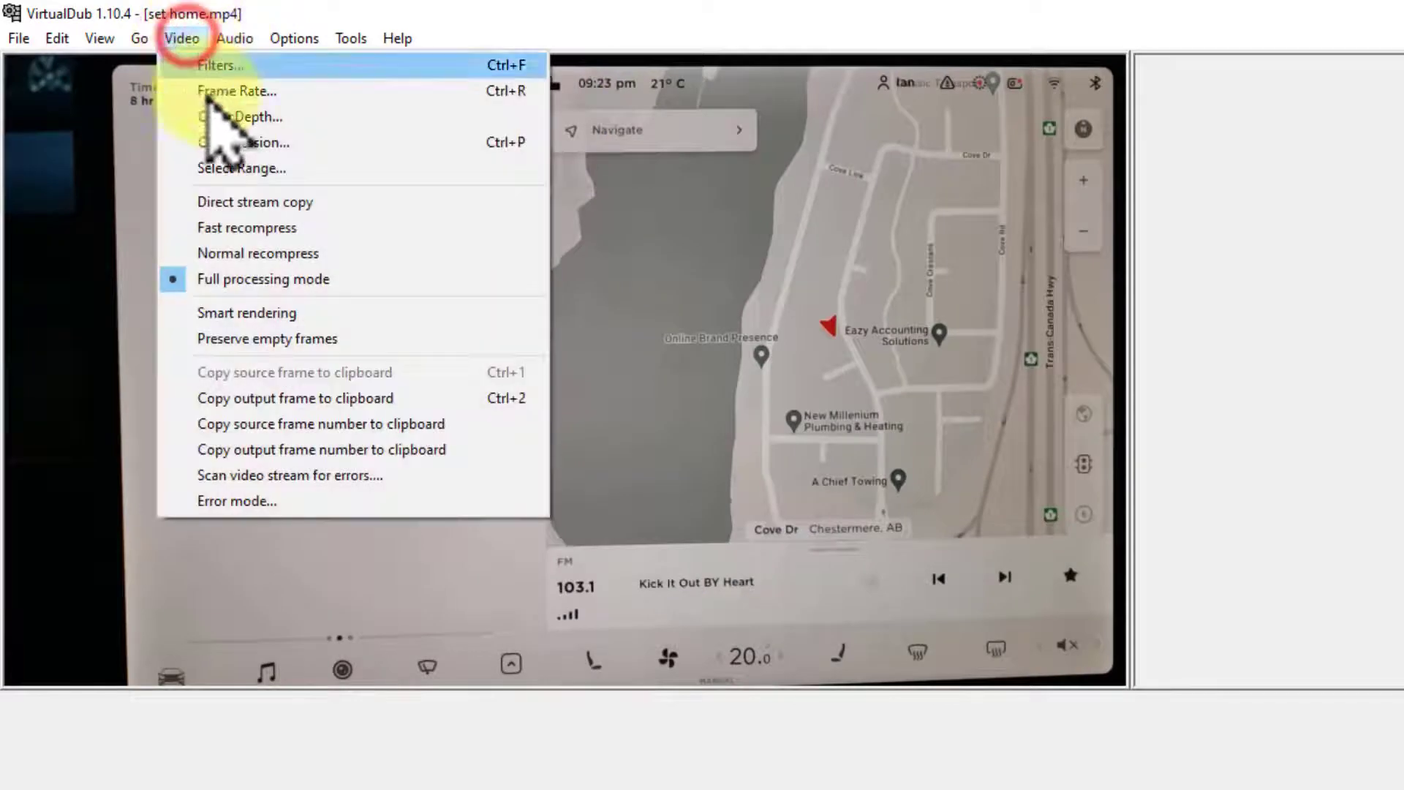
{"action": "left_click", "coordinate": [230, 140]}
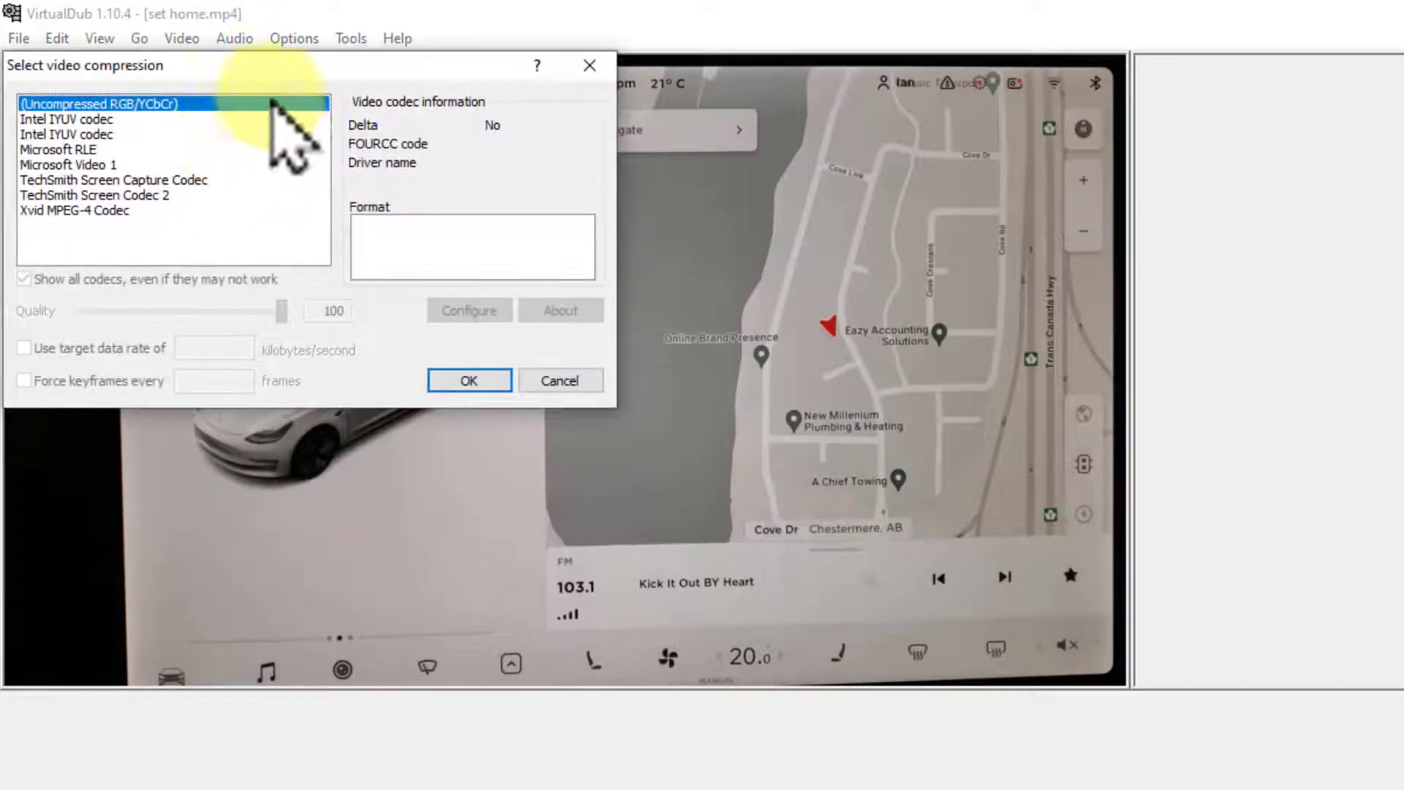
{"action": "left_click_drag", "start_coordinate": [283, 66], "coordinate": [543, 145]}
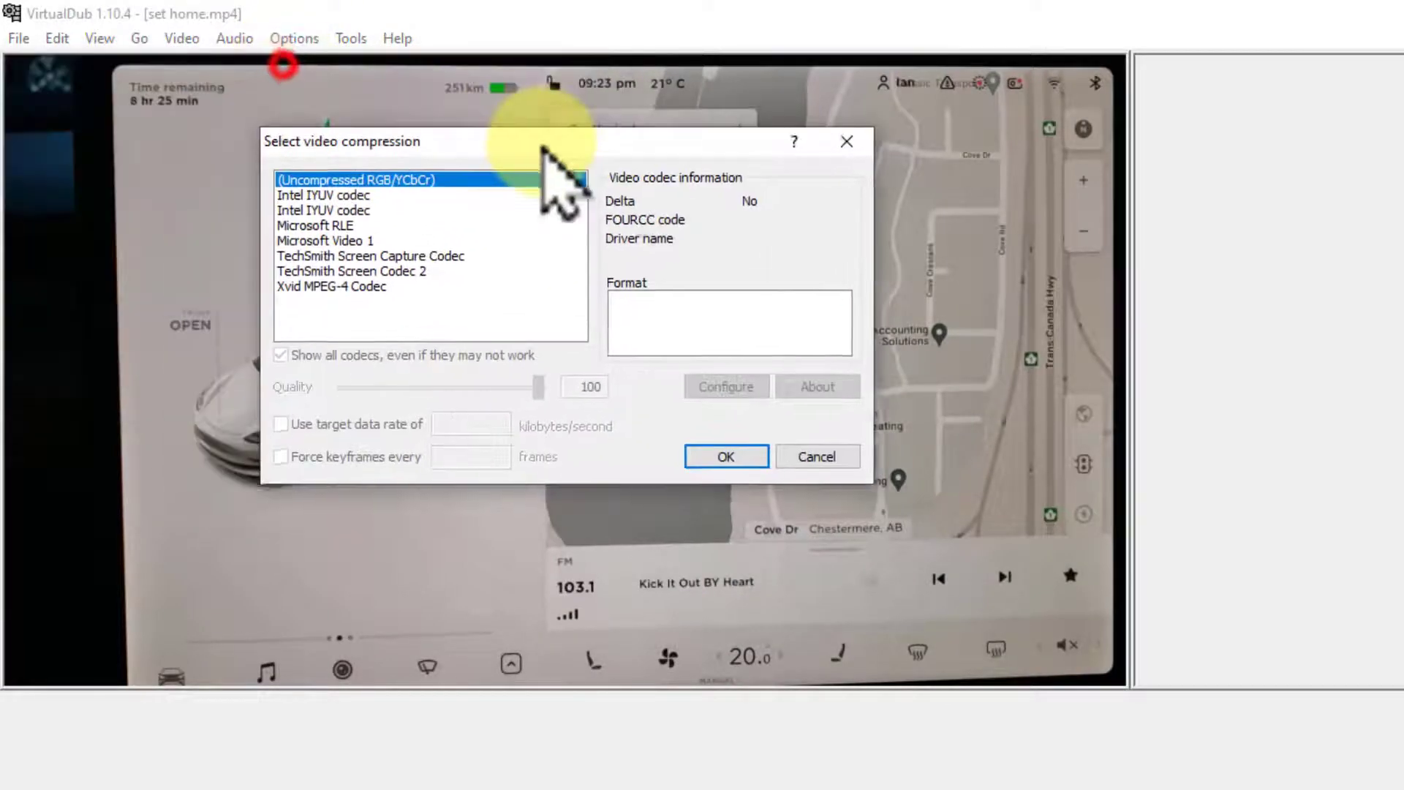
{"action": "left_click", "coordinate": [359, 293]}
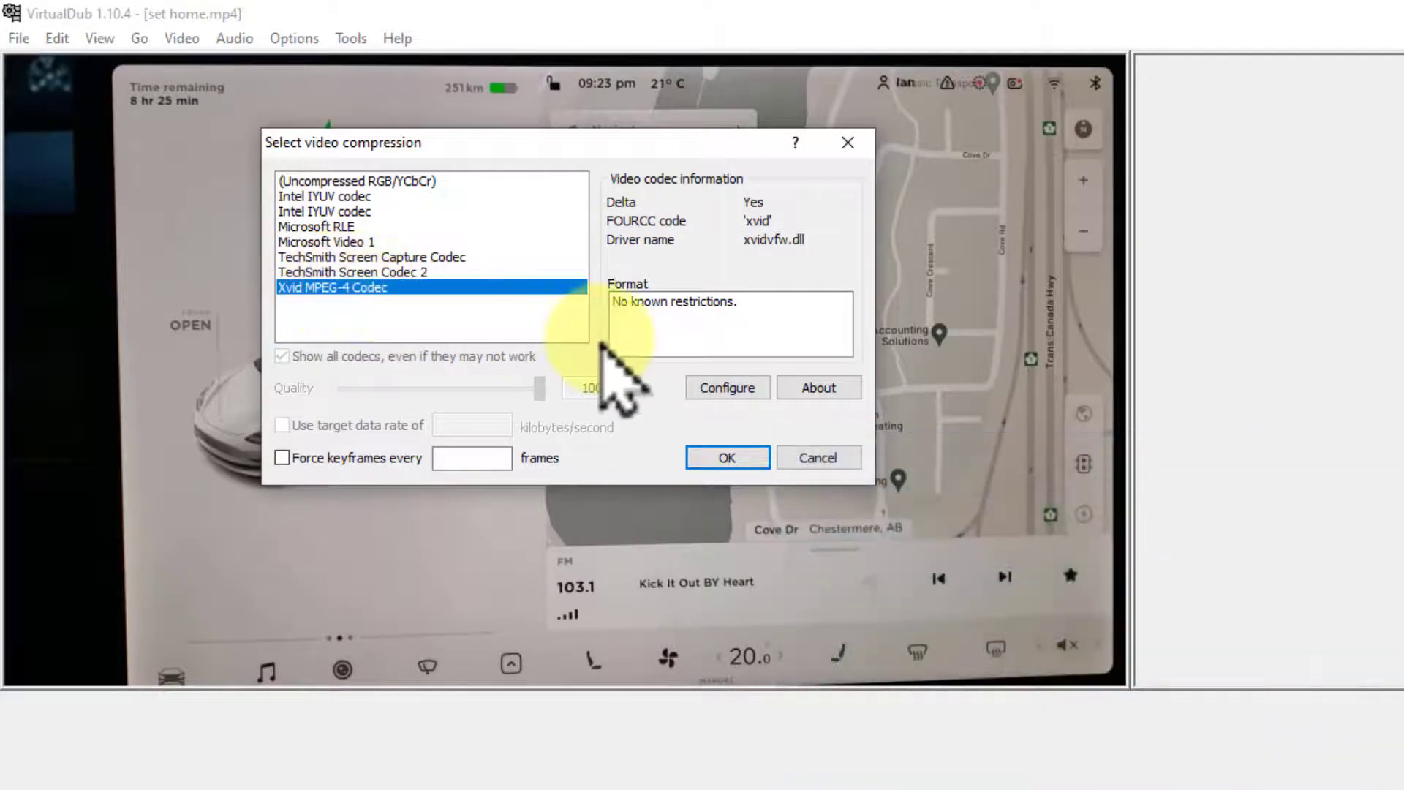
{"action": "left_click", "coordinate": [741, 391]}
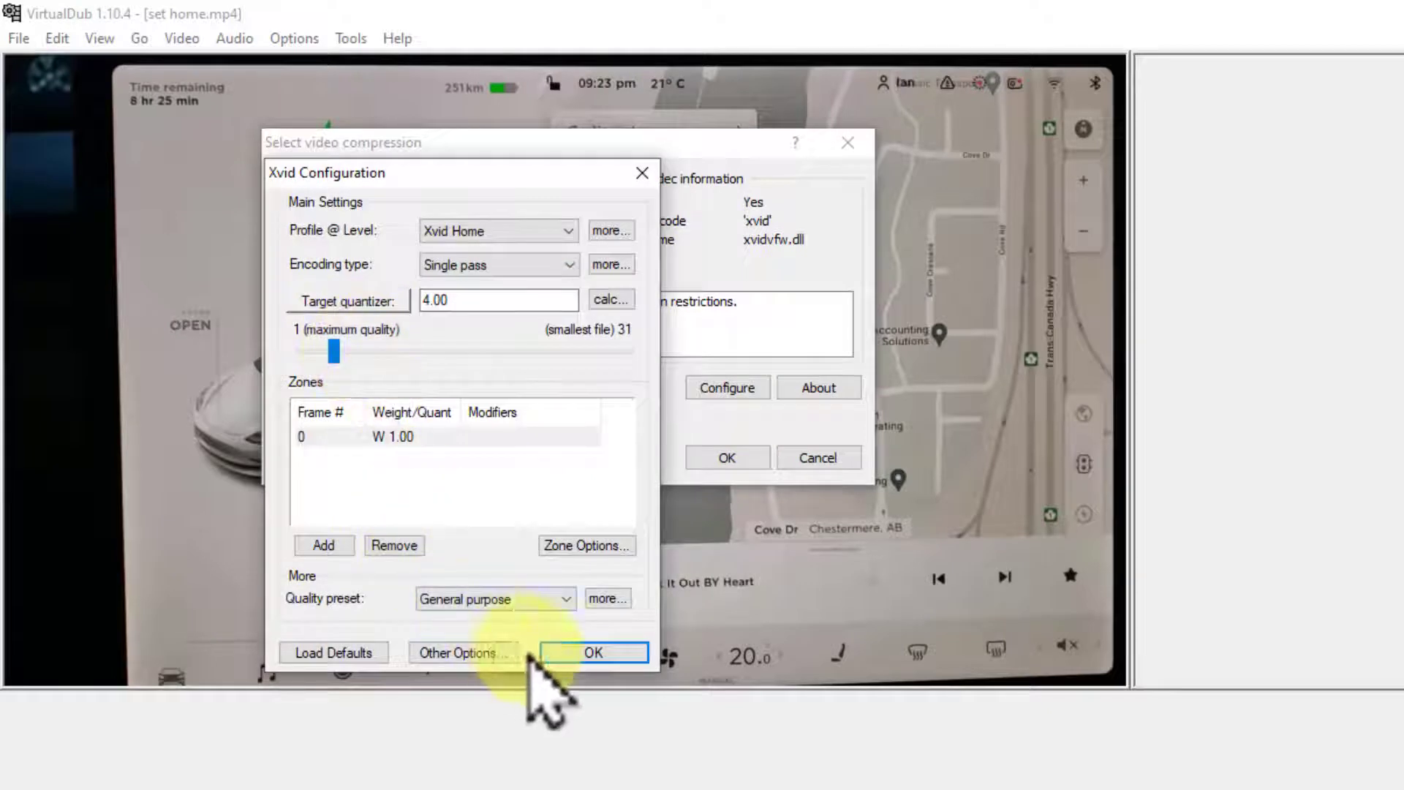
{"action": "left_click", "coordinate": [591, 653]}
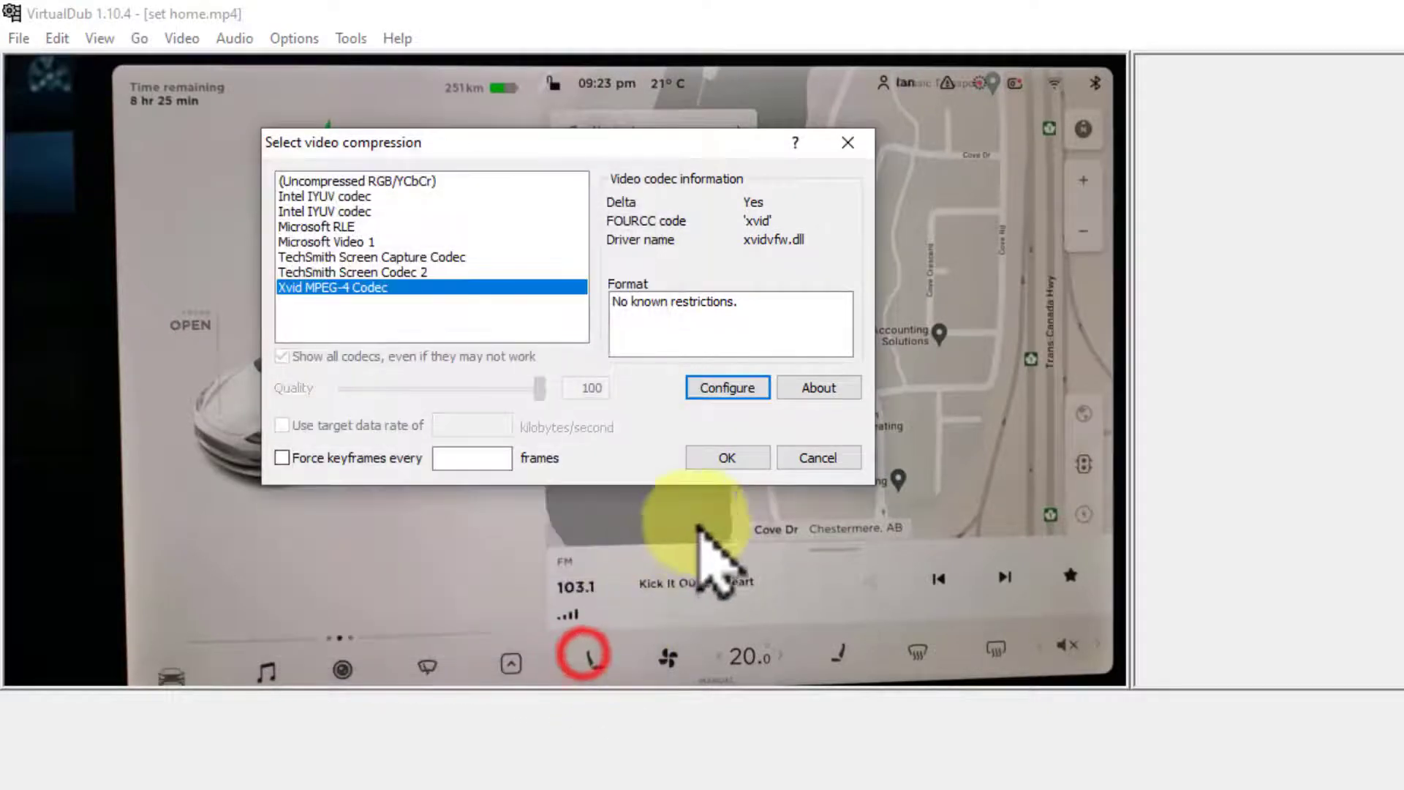
{"action": "left_click", "coordinate": [728, 458]}
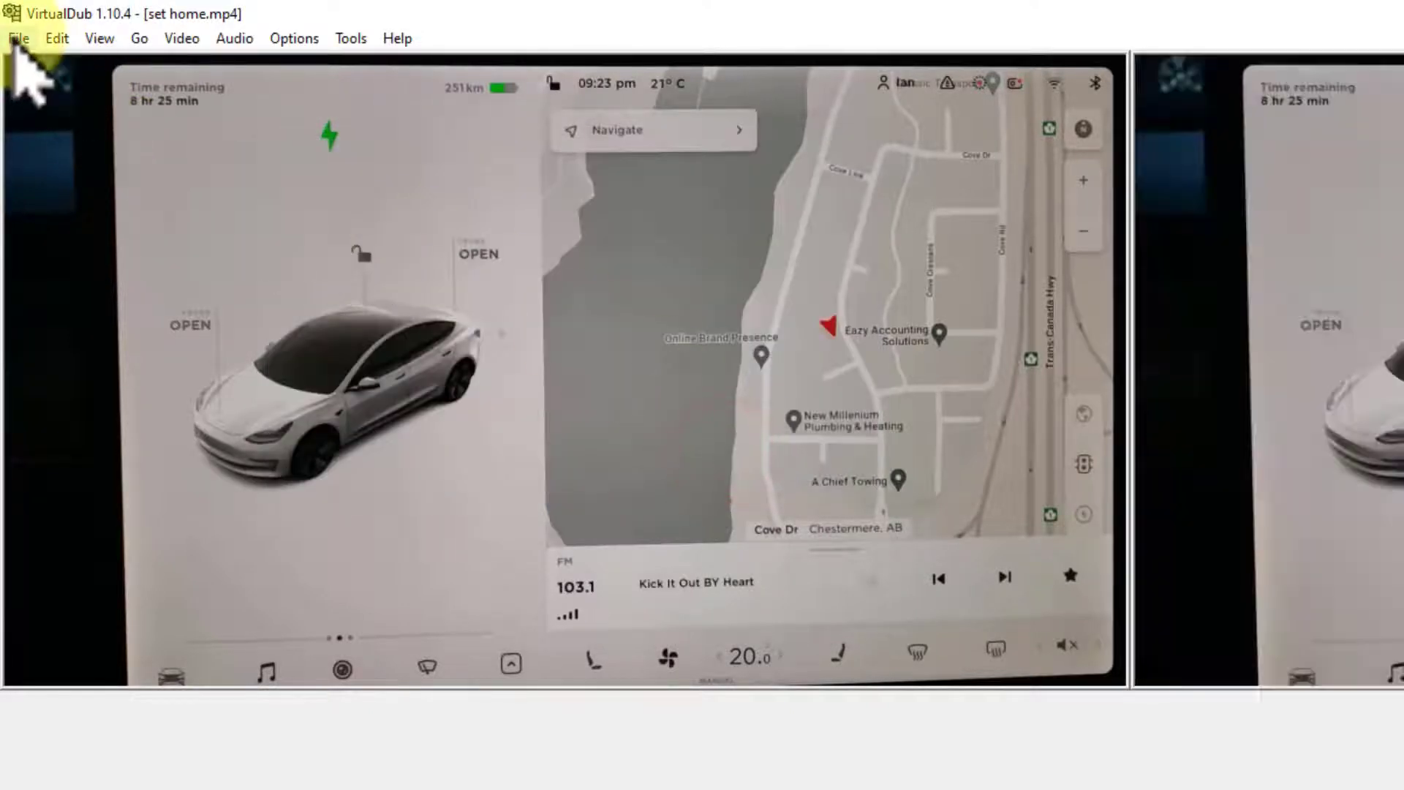
Save the processed clip as 'set home stabil.avi' in Downloads to start the Xvid encode.
{"action": "left_click", "coordinate": [18, 39]}
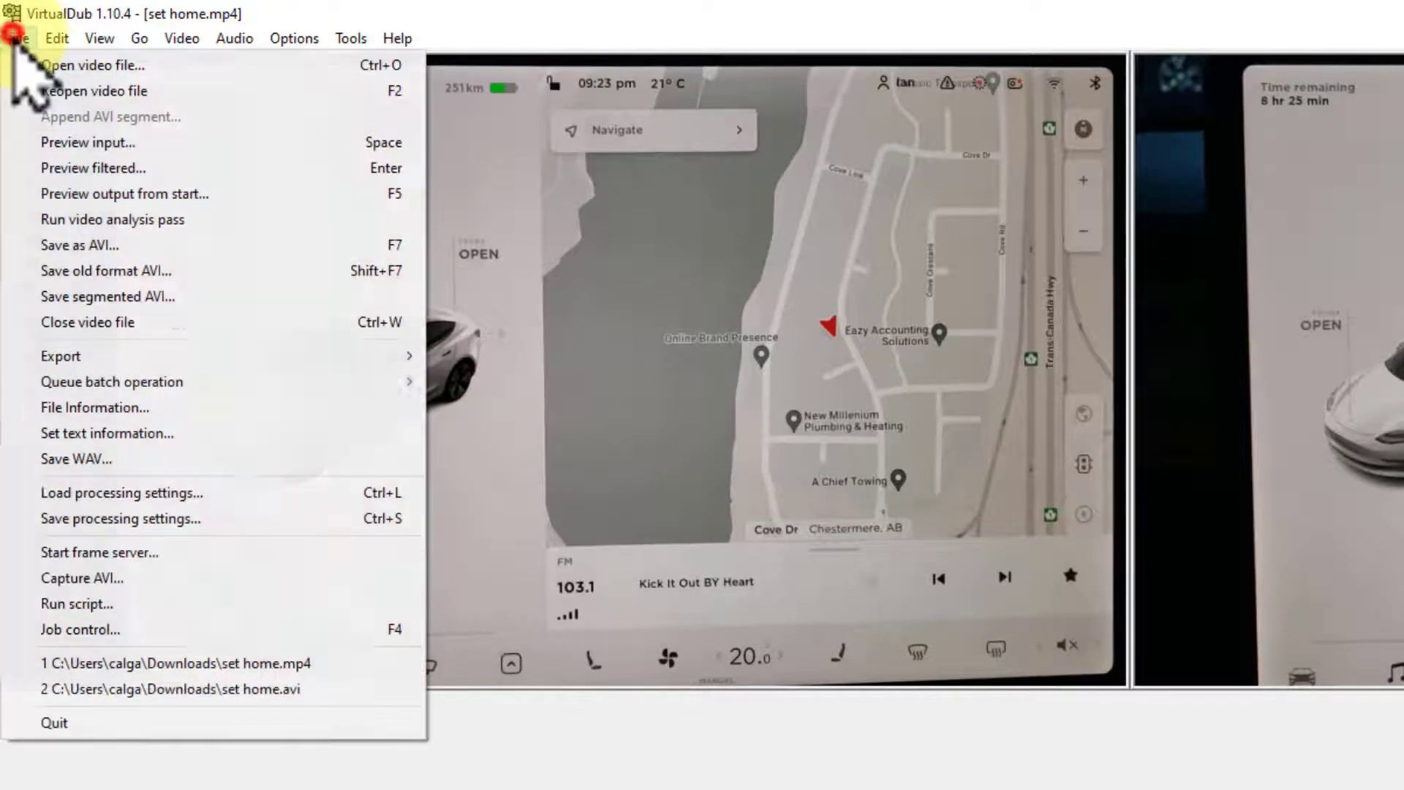
{"action": "left_click", "coordinate": [70, 246]}
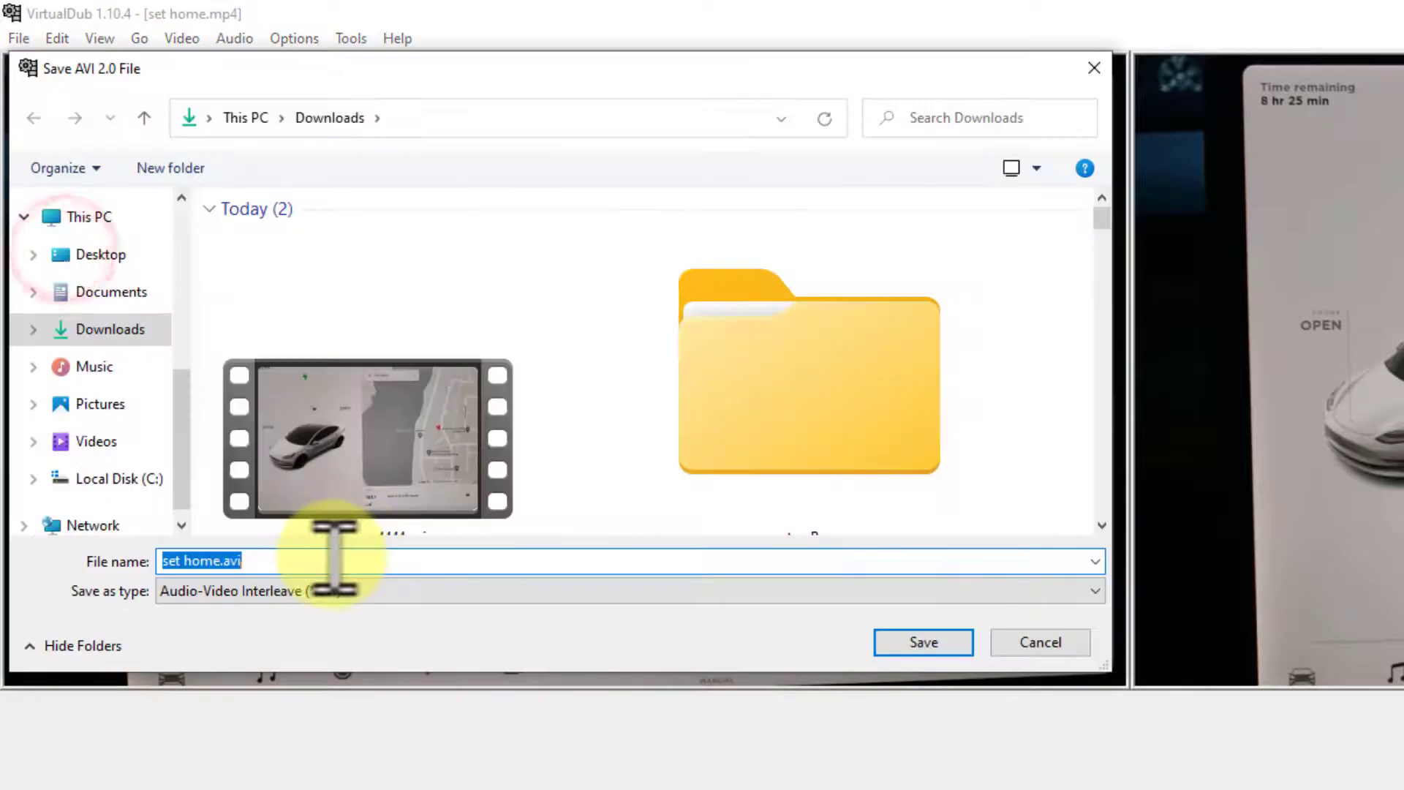
{"action": "left_click", "coordinate": [306, 557]}
{"action": "left_click", "coordinate": [220, 560]}
{"action": "type", "text": "sta"}
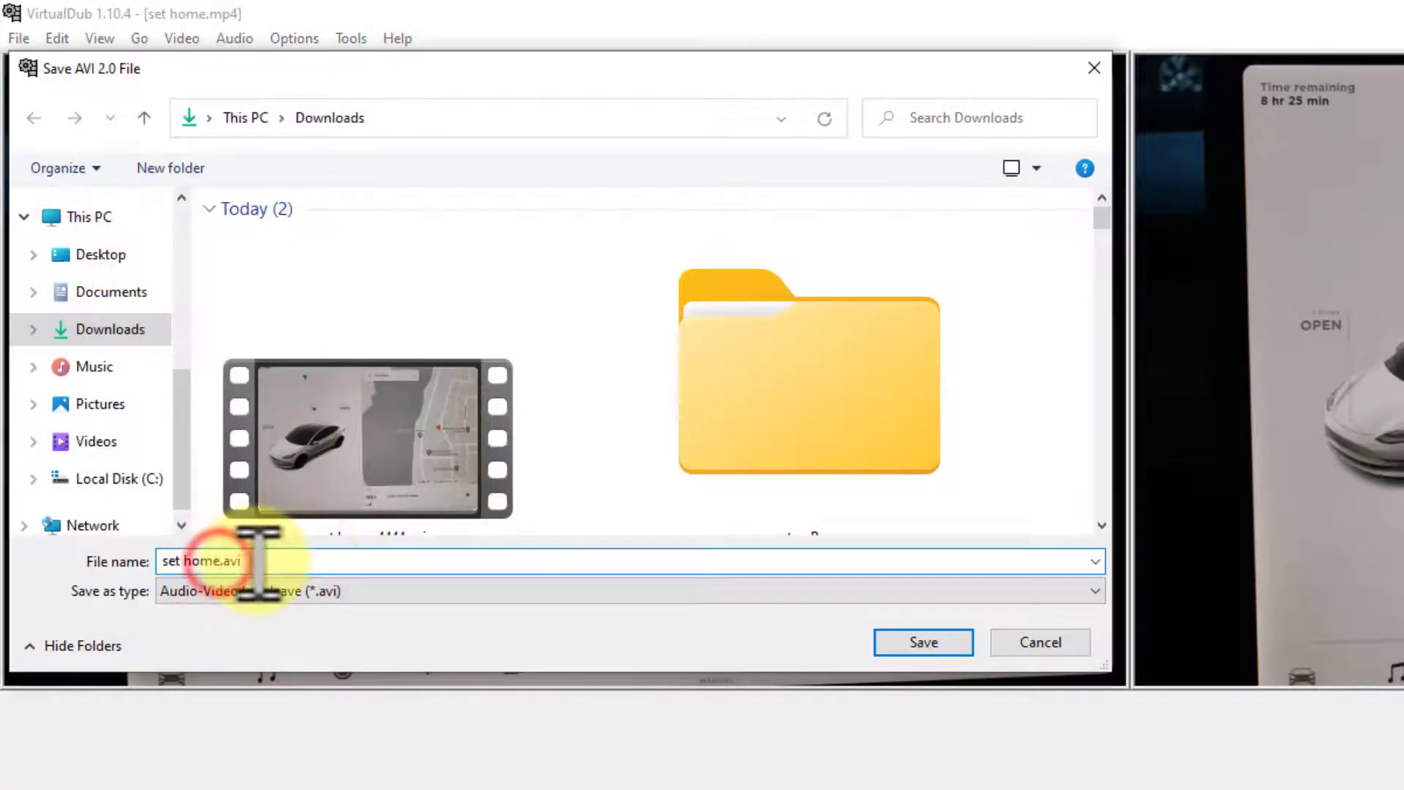
{"action": "type", "text": " sta"}
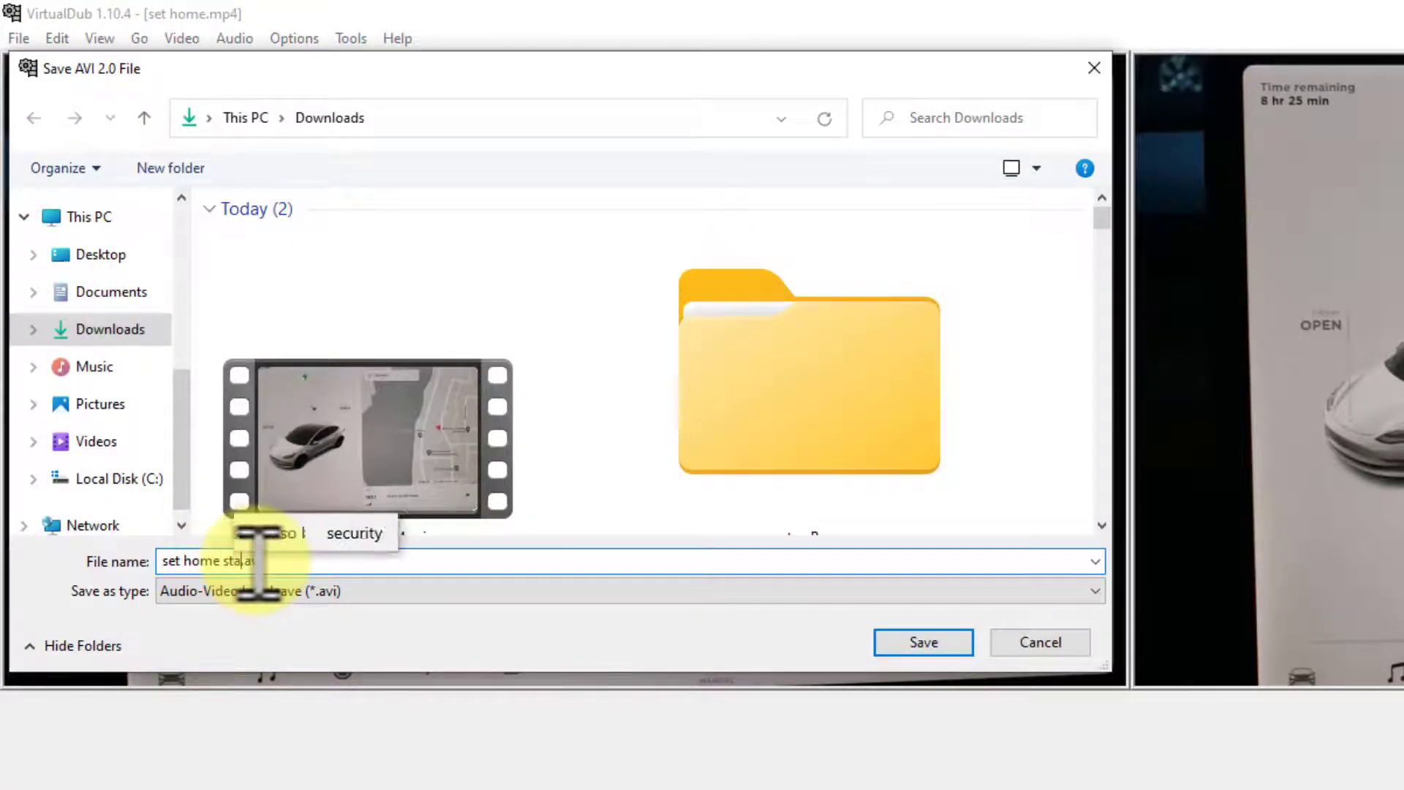
{"action": "type", "text": "bil"}
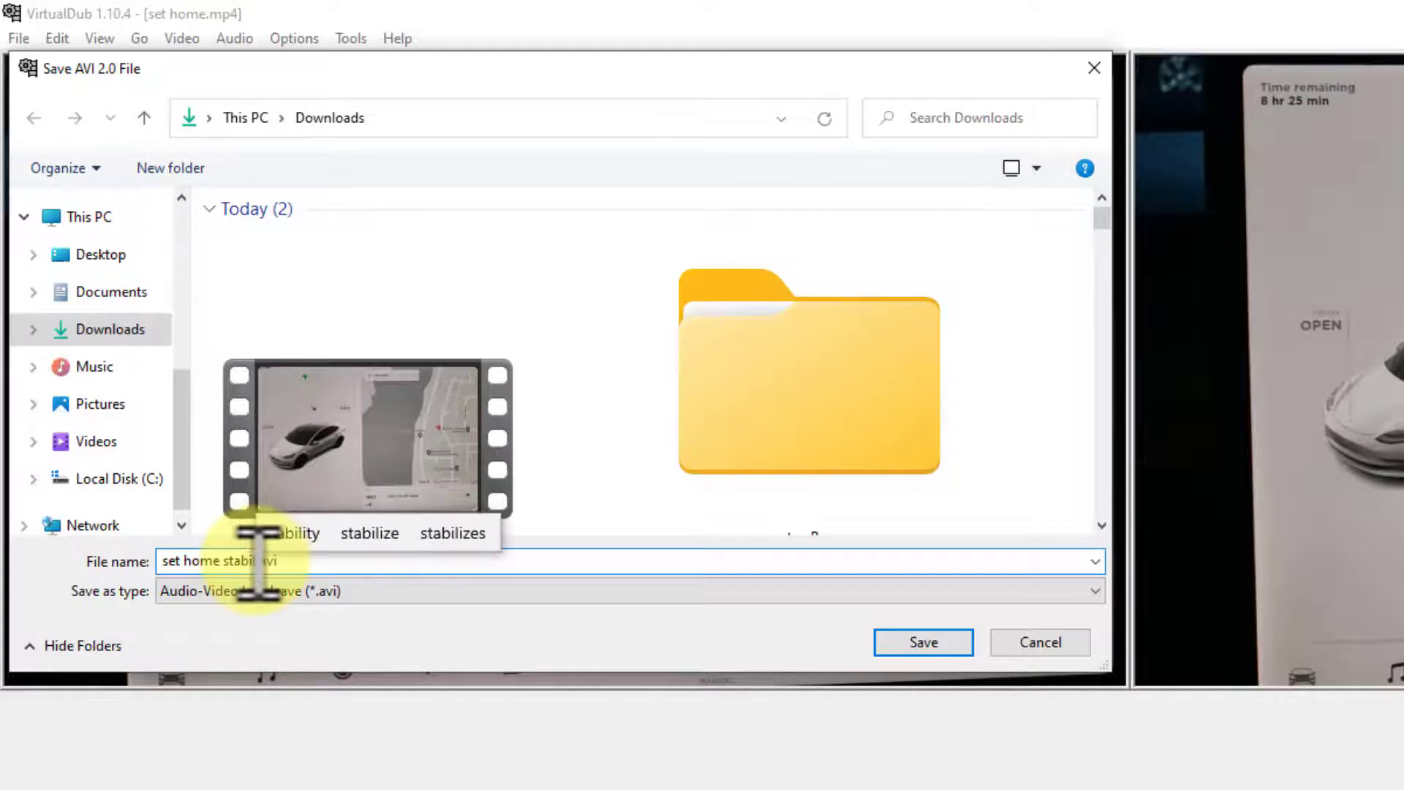
{"action": "left_click", "coordinate": [943, 643]}
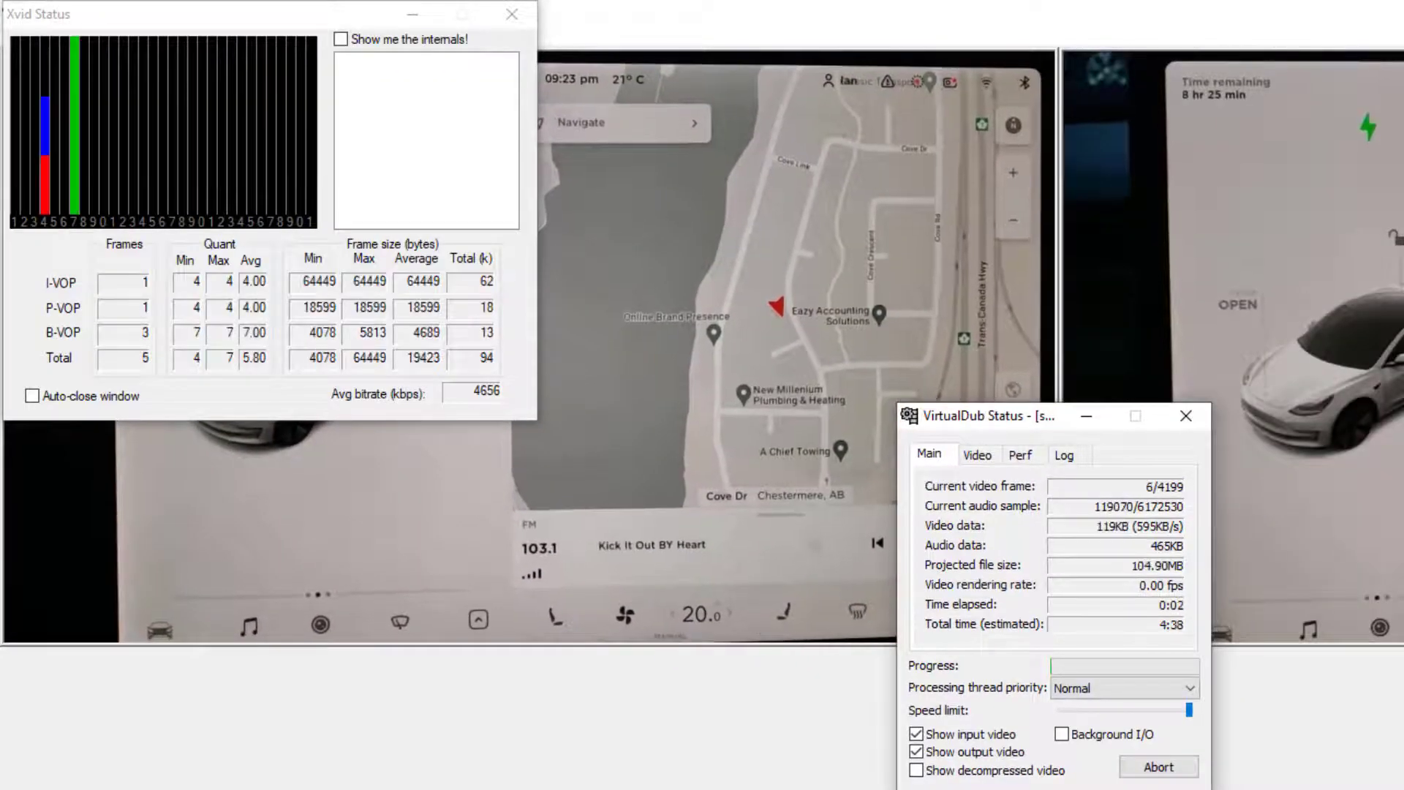
Raise processing thread priority to Even higher and arrange the status and Xvid statistics windows.
{"action": "left_click", "coordinate": [1191, 688]}
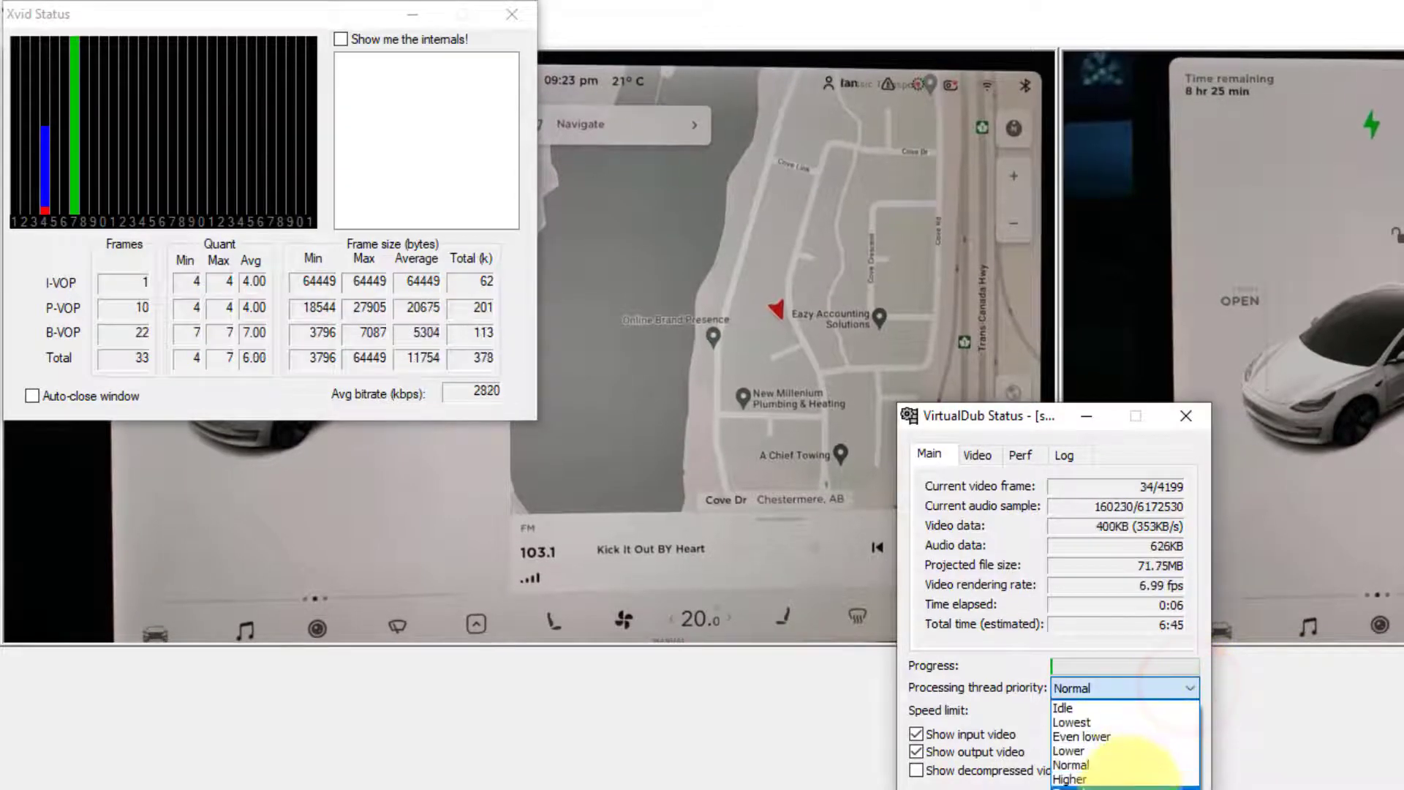
{"action": "left_click", "coordinate": [1130, 780]}
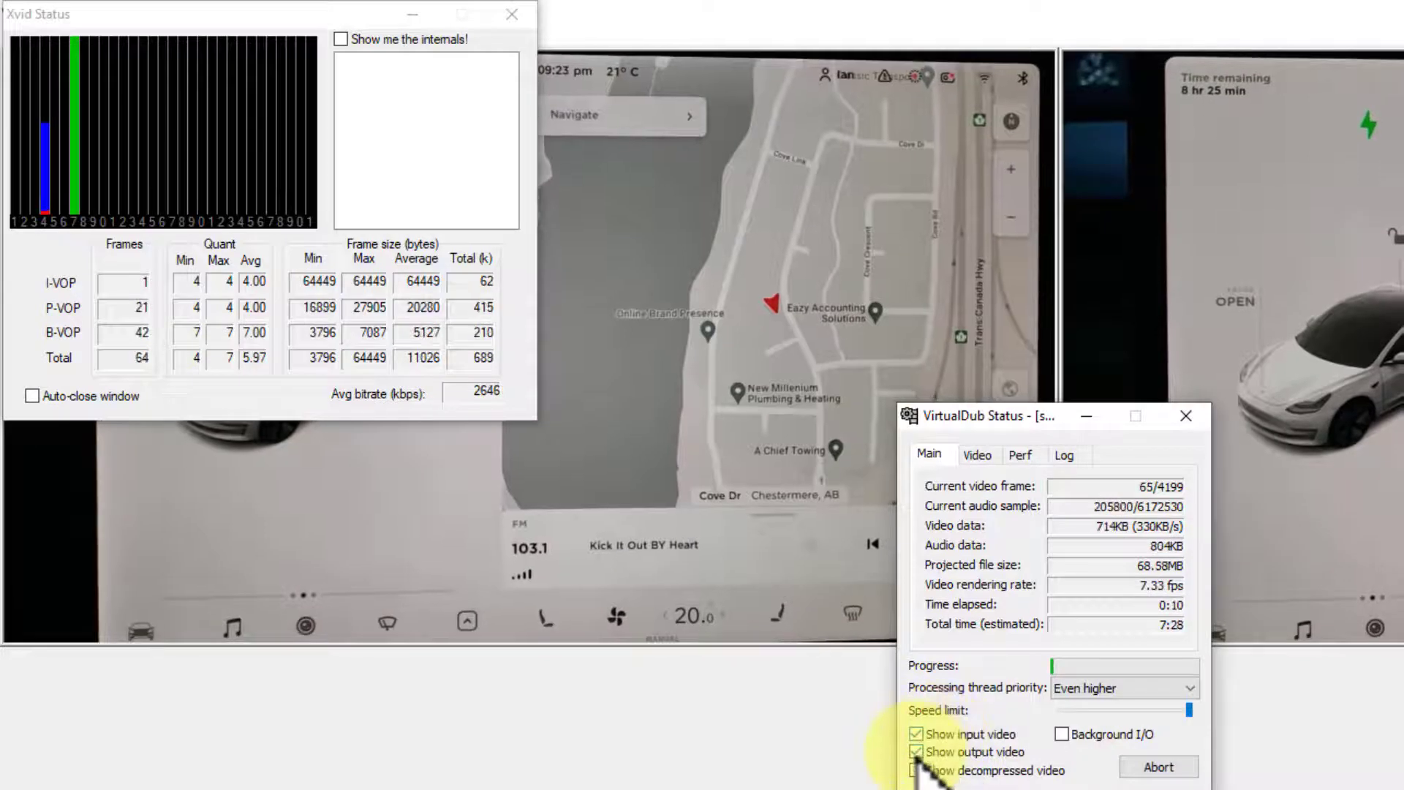
{"action": "left_click_drag", "start_coordinate": [1023, 421], "coordinate": [1023, 688]}
{"action": "left_click_drag", "start_coordinate": [292, 22], "coordinate": [439, 728]}
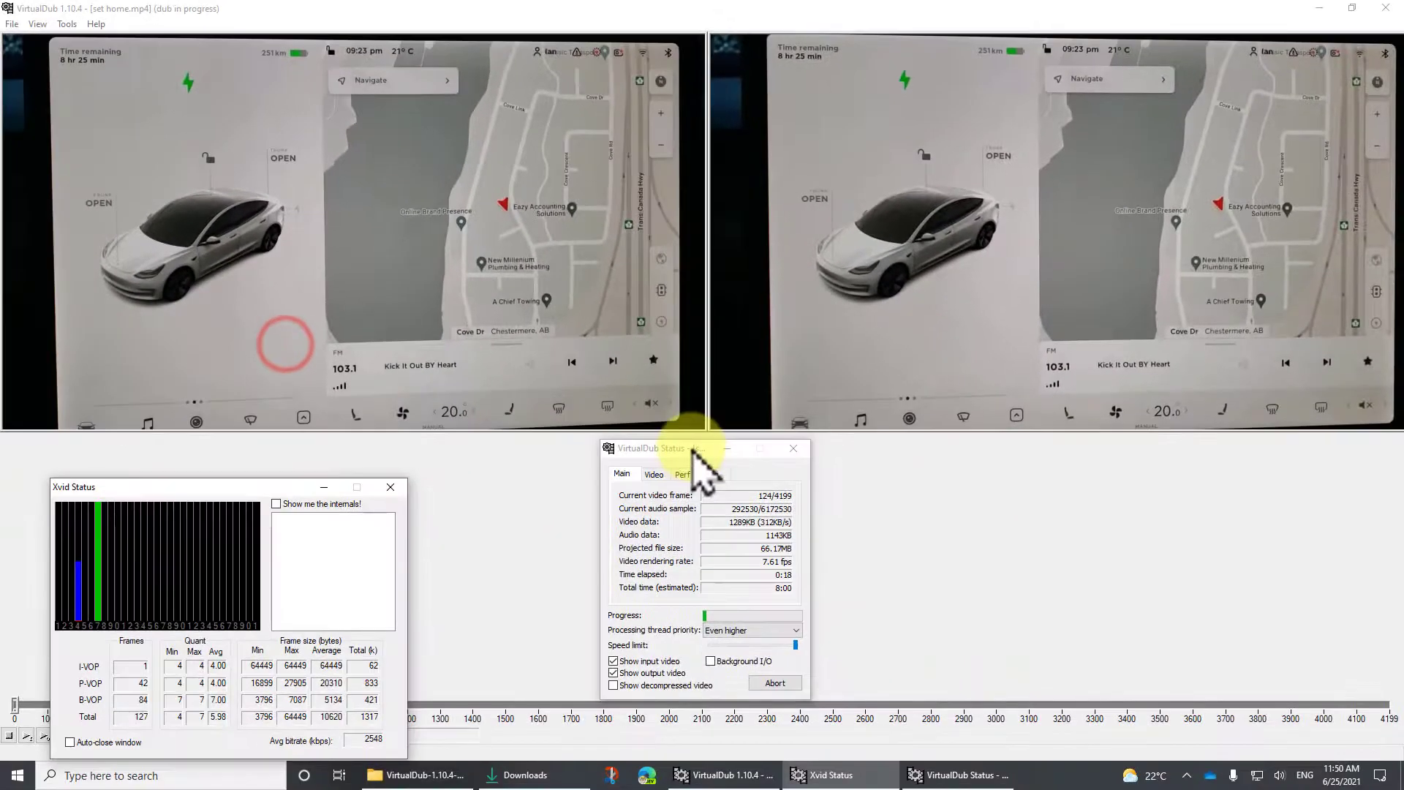
{"action": "left_click_drag", "start_coordinate": [694, 449], "coordinate": [689, 431]}
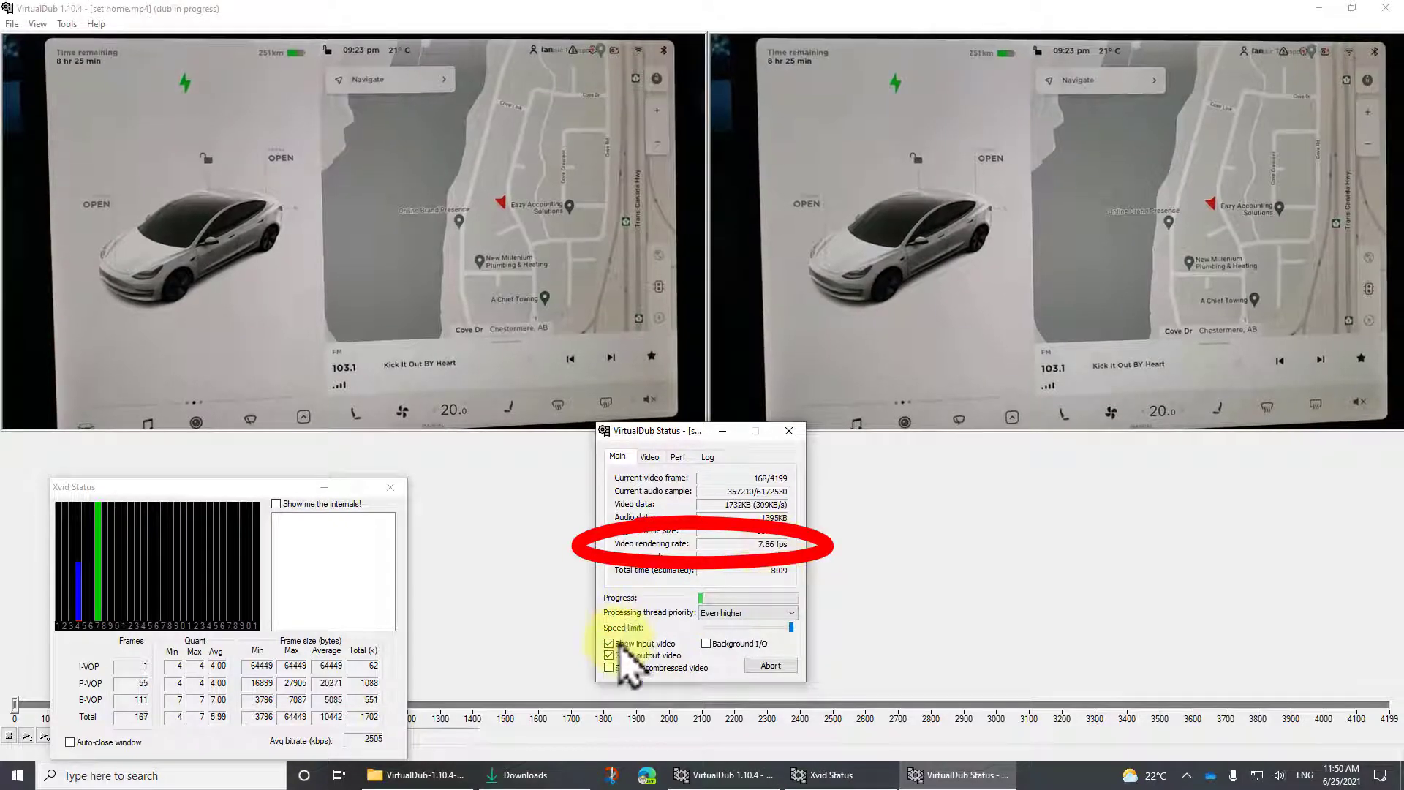
Toggle the input and output video previews off and back on, then close Xvid statistics after encoding finishes.
{"action": "left_click", "coordinate": [610, 643]}
{"action": "left_click", "coordinate": [609, 655]}
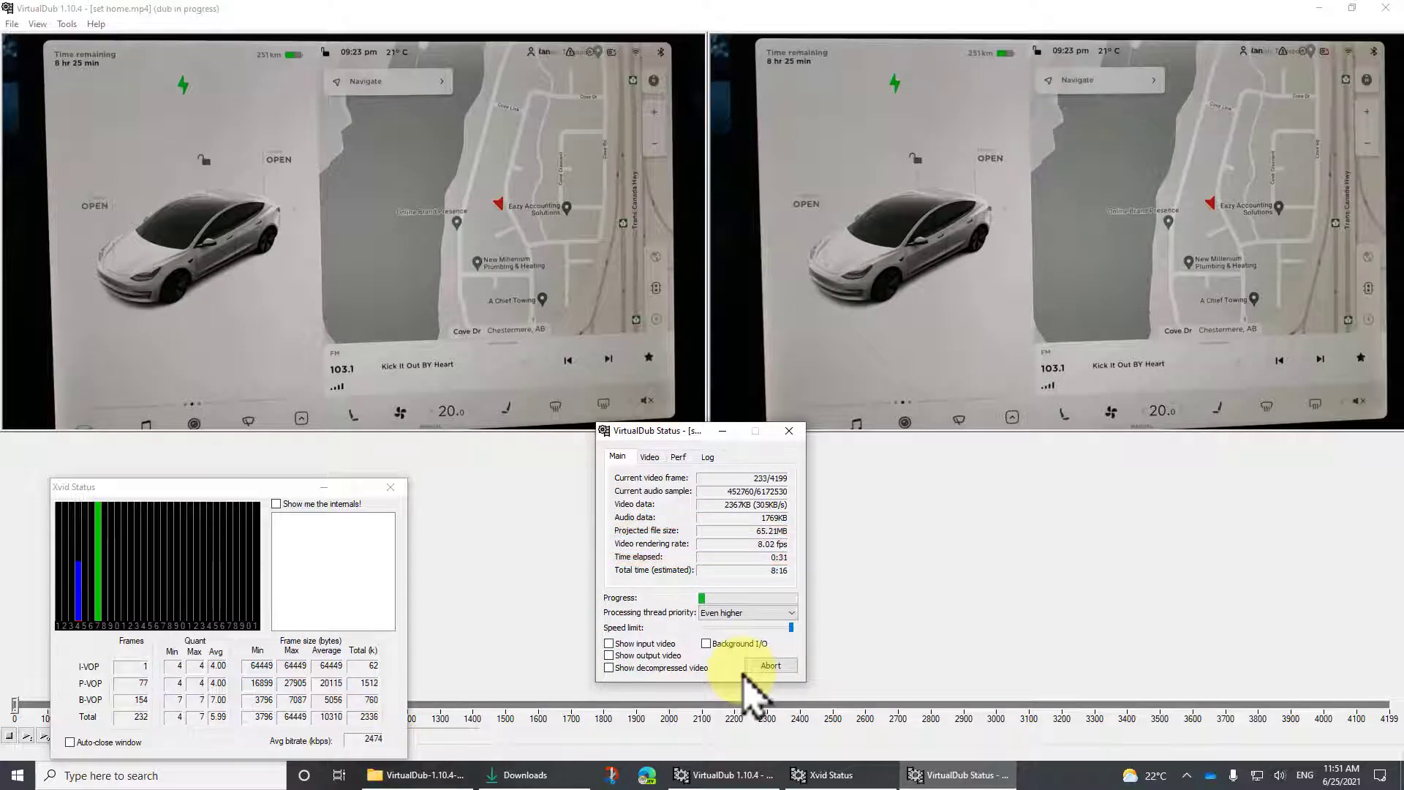
{"action": "left_click", "coordinate": [625, 643]}
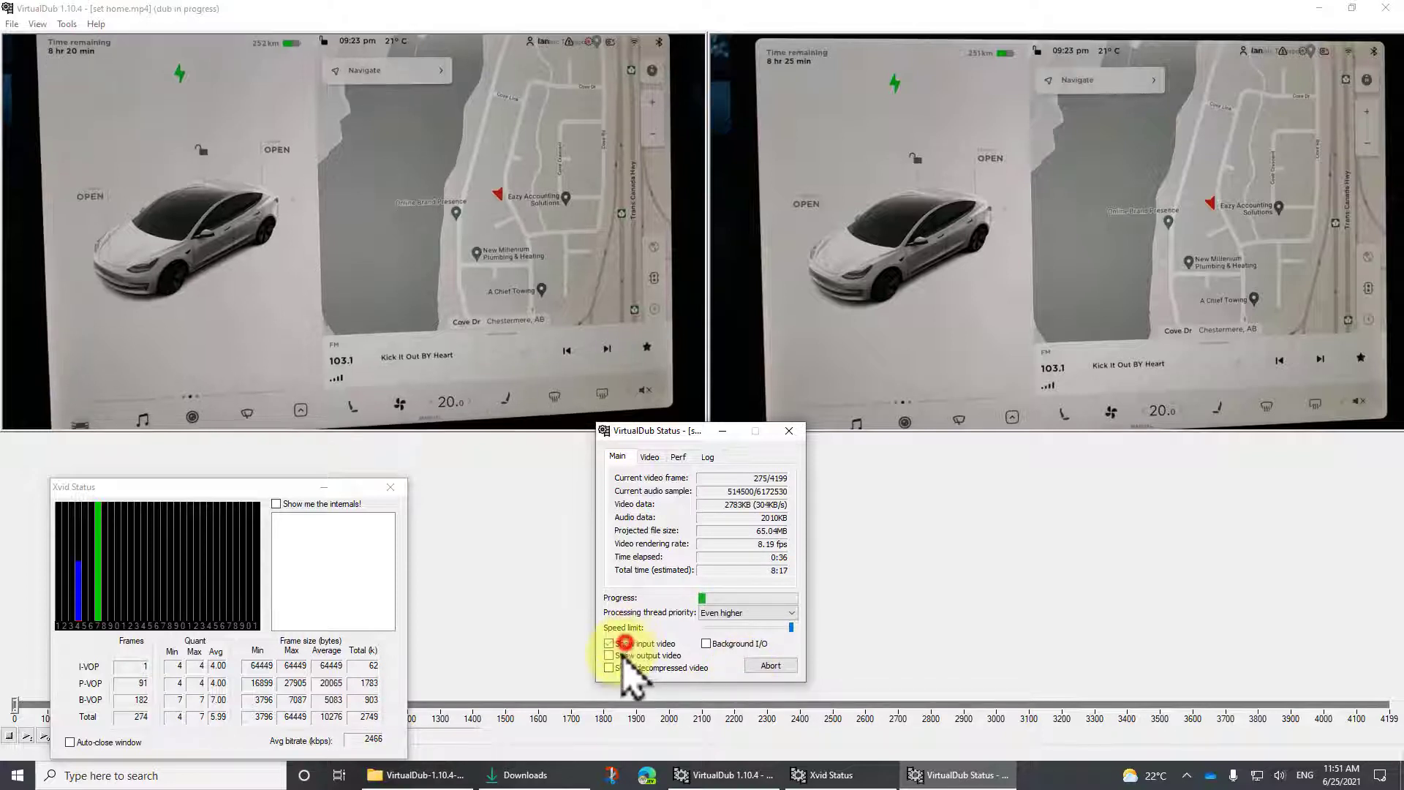
{"action": "left_click", "coordinate": [624, 655]}
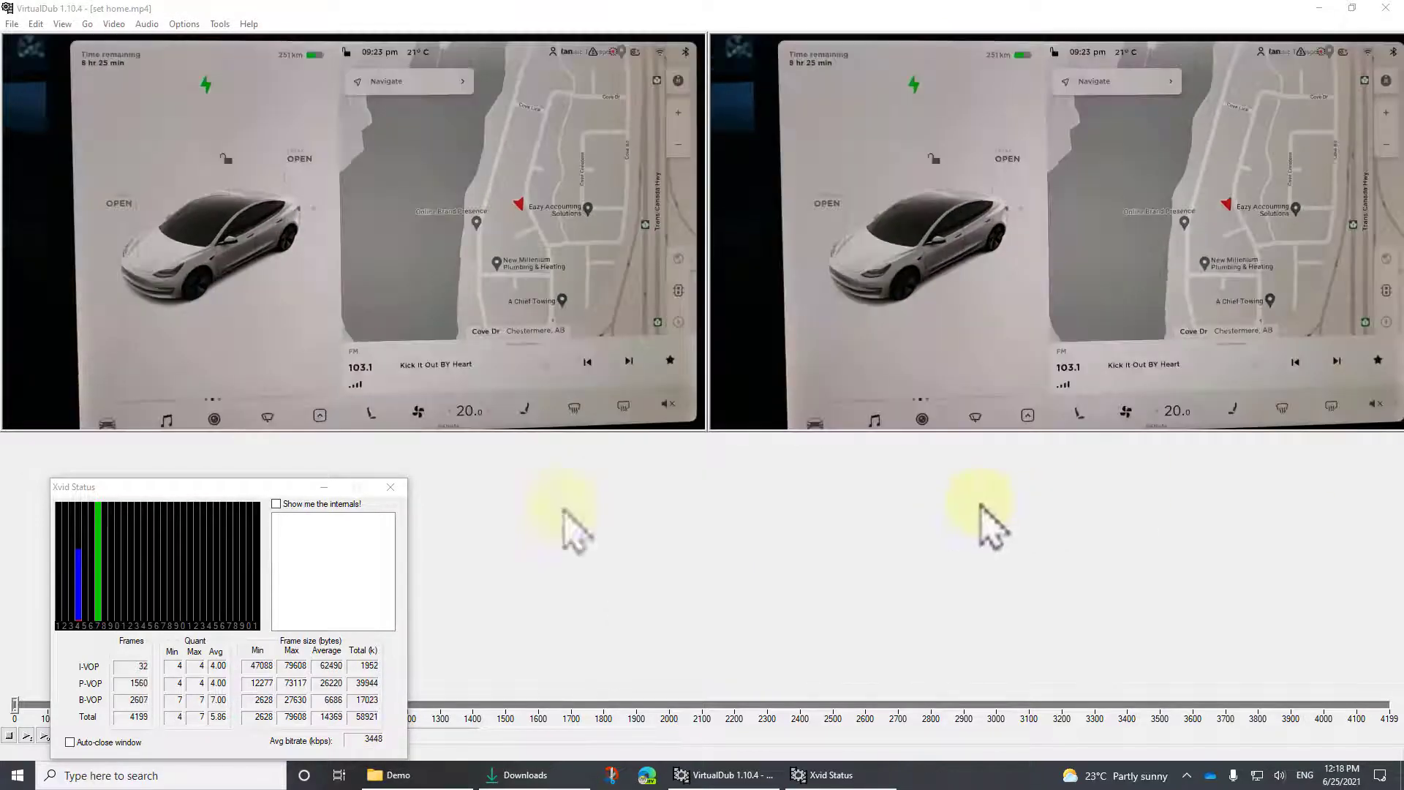
{"action": "left_click", "coordinate": [391, 487]}
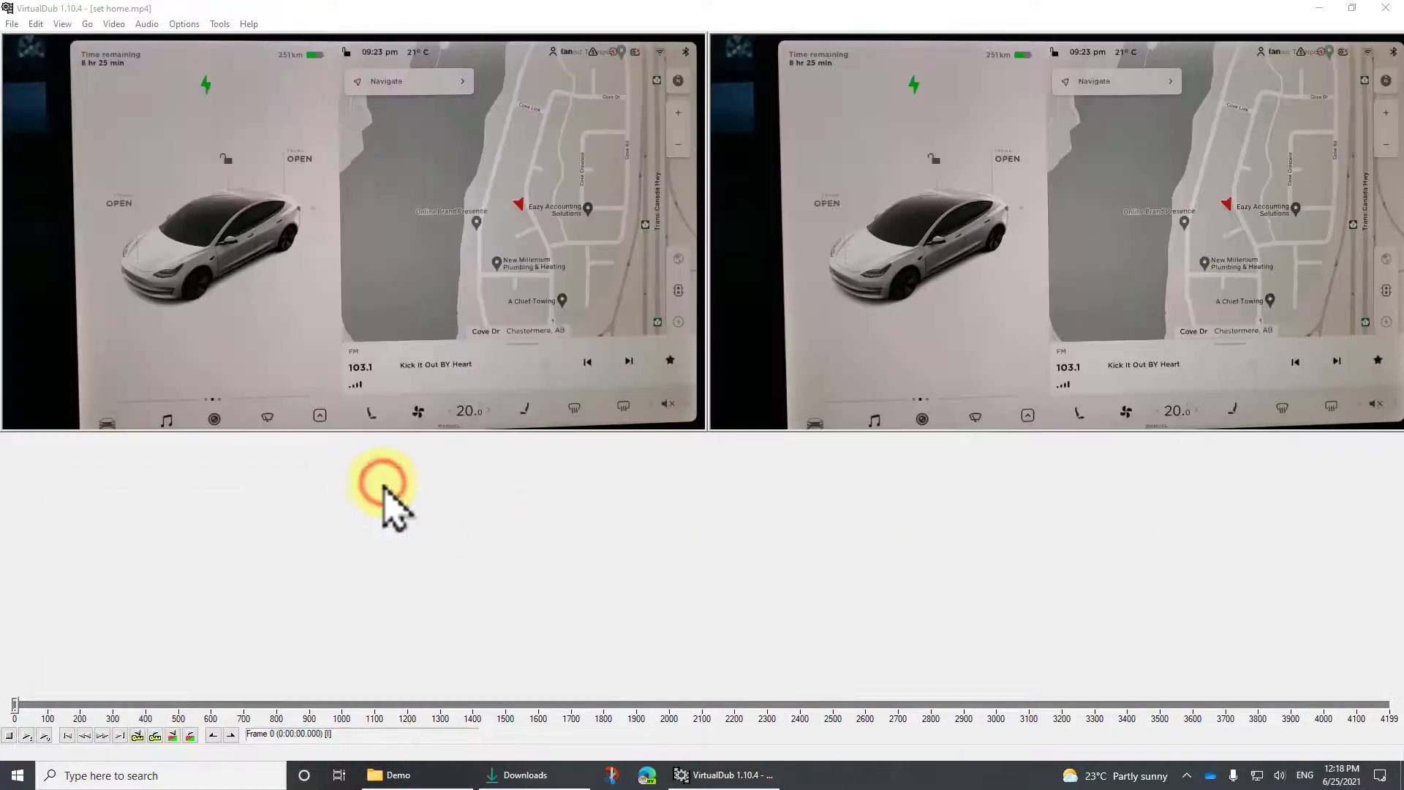
Show the Demo folder and select set home stabil.avi beside the original set home.mp4.
{"action": "left_click", "coordinate": [398, 774]}
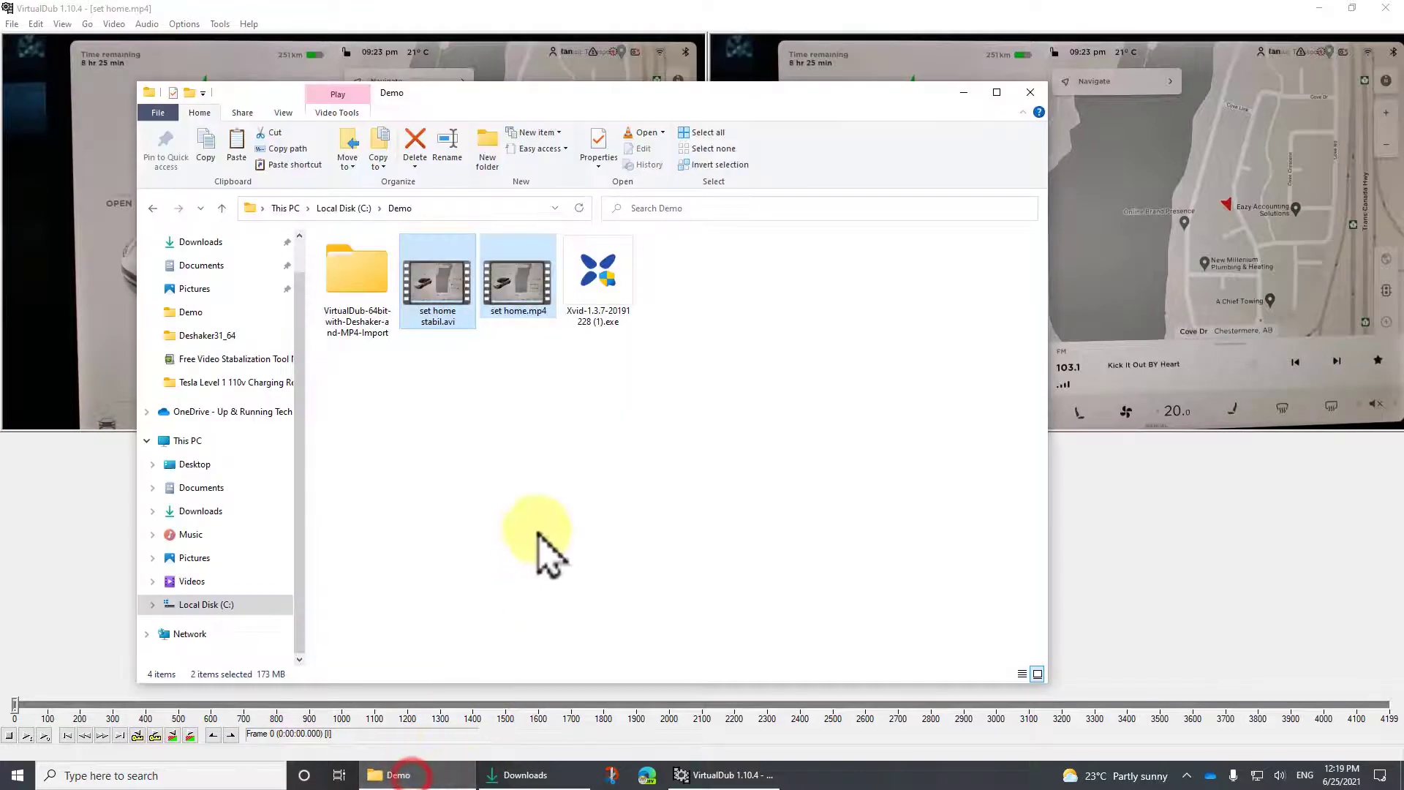
{"action": "left_click", "coordinate": [548, 507]}
{"action": "left_click", "coordinate": [521, 300]}
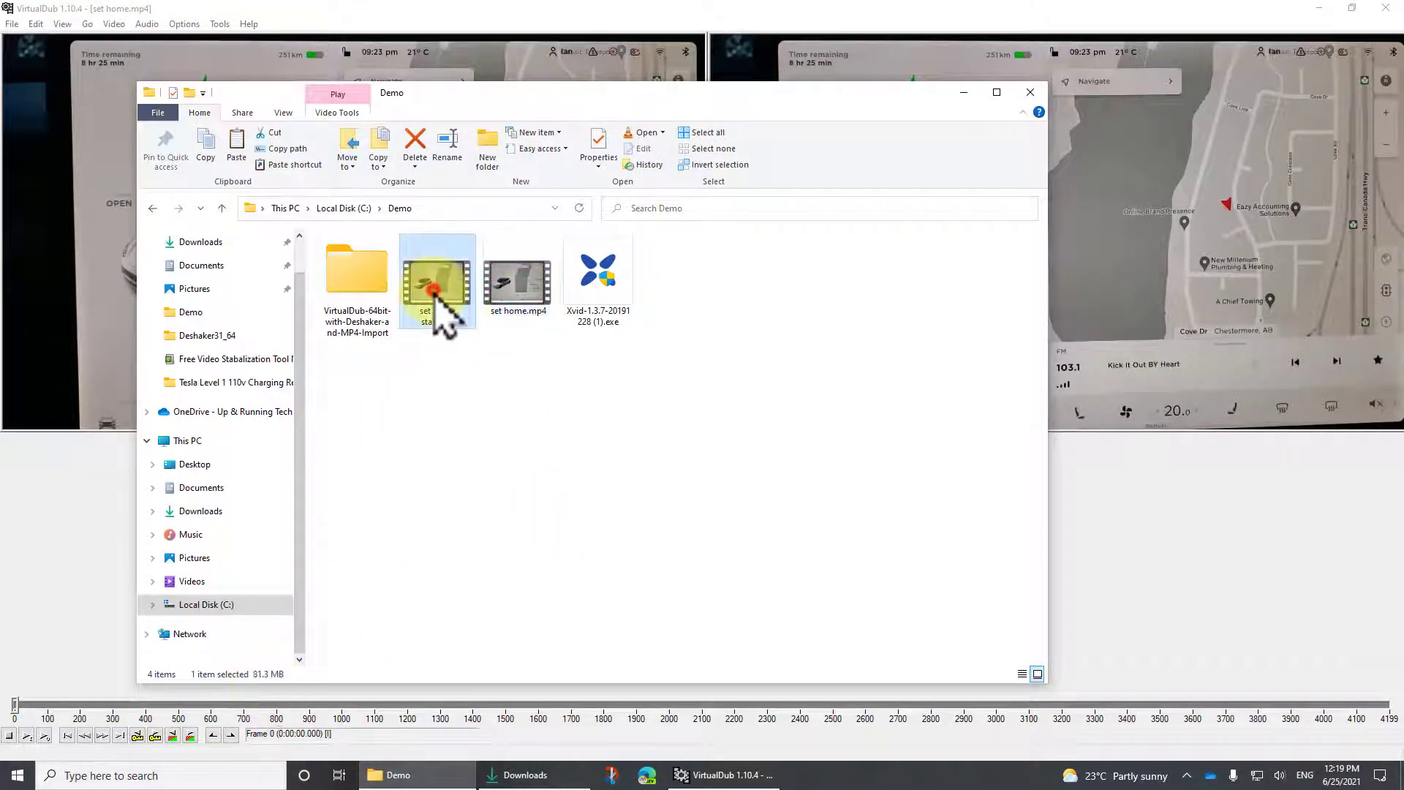
{"action": "left_click", "coordinate": [525, 441]}
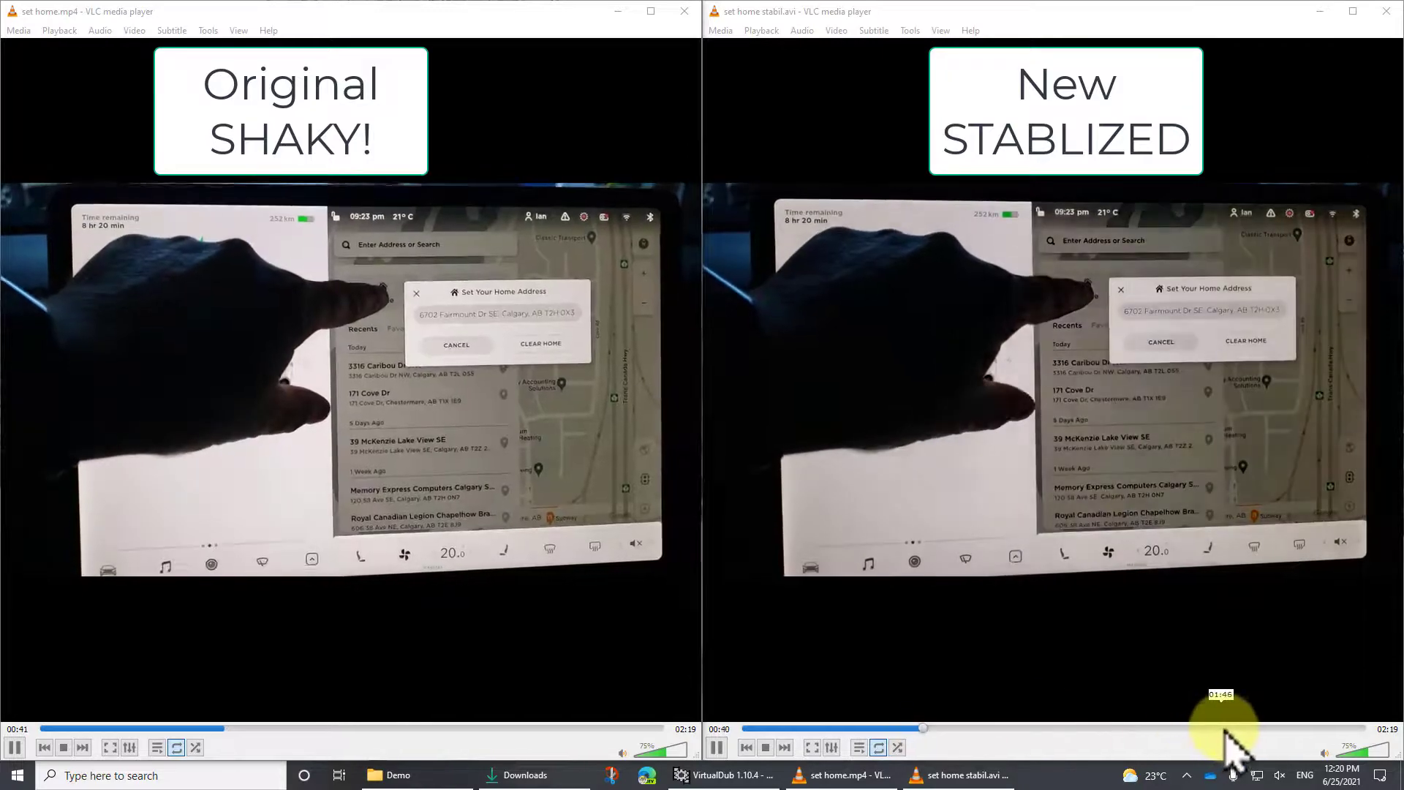
Skip the stabilized clip to about 01:52 and the original to about 02:01.
{"action": "left_click", "coordinate": [1236, 728]}
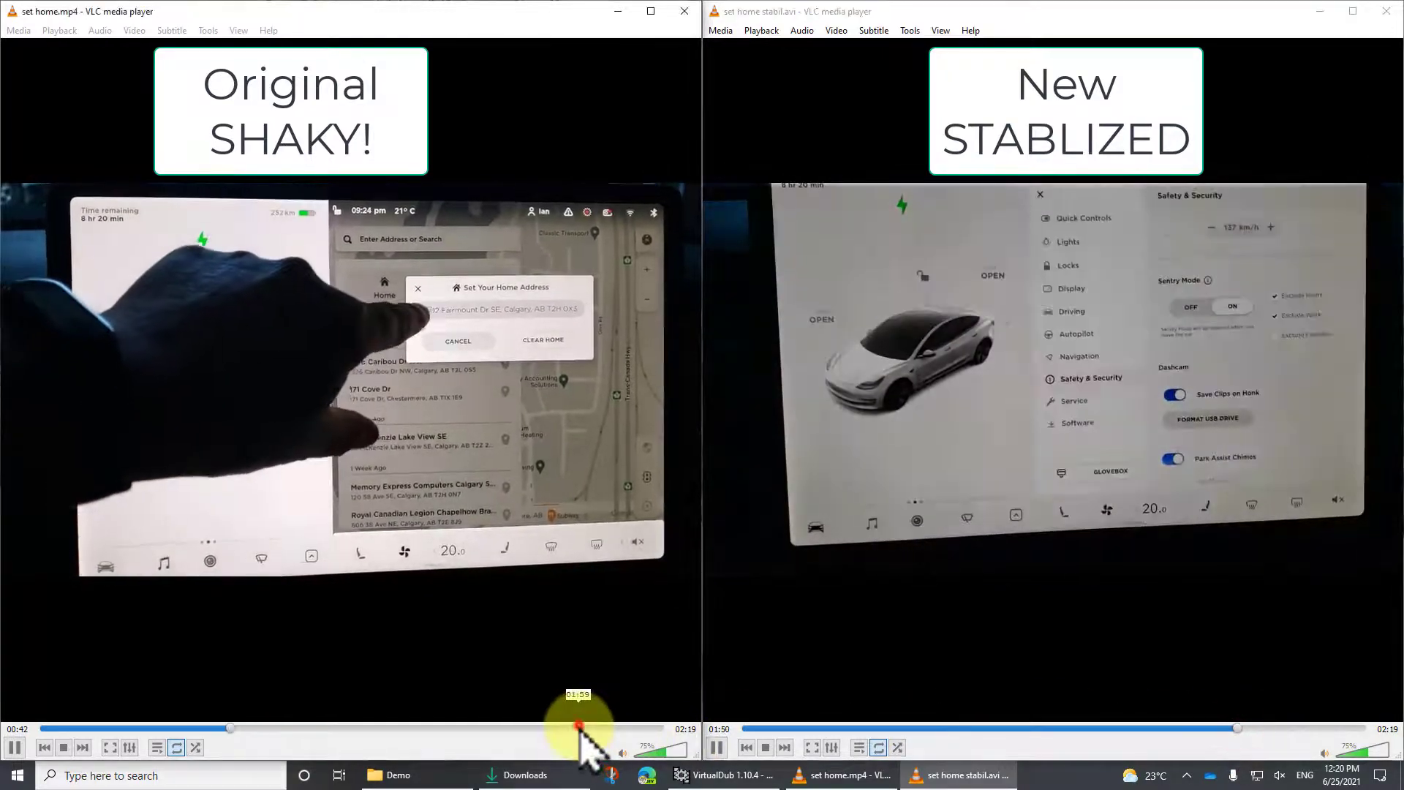
{"action": "left_click", "coordinate": [578, 728]}
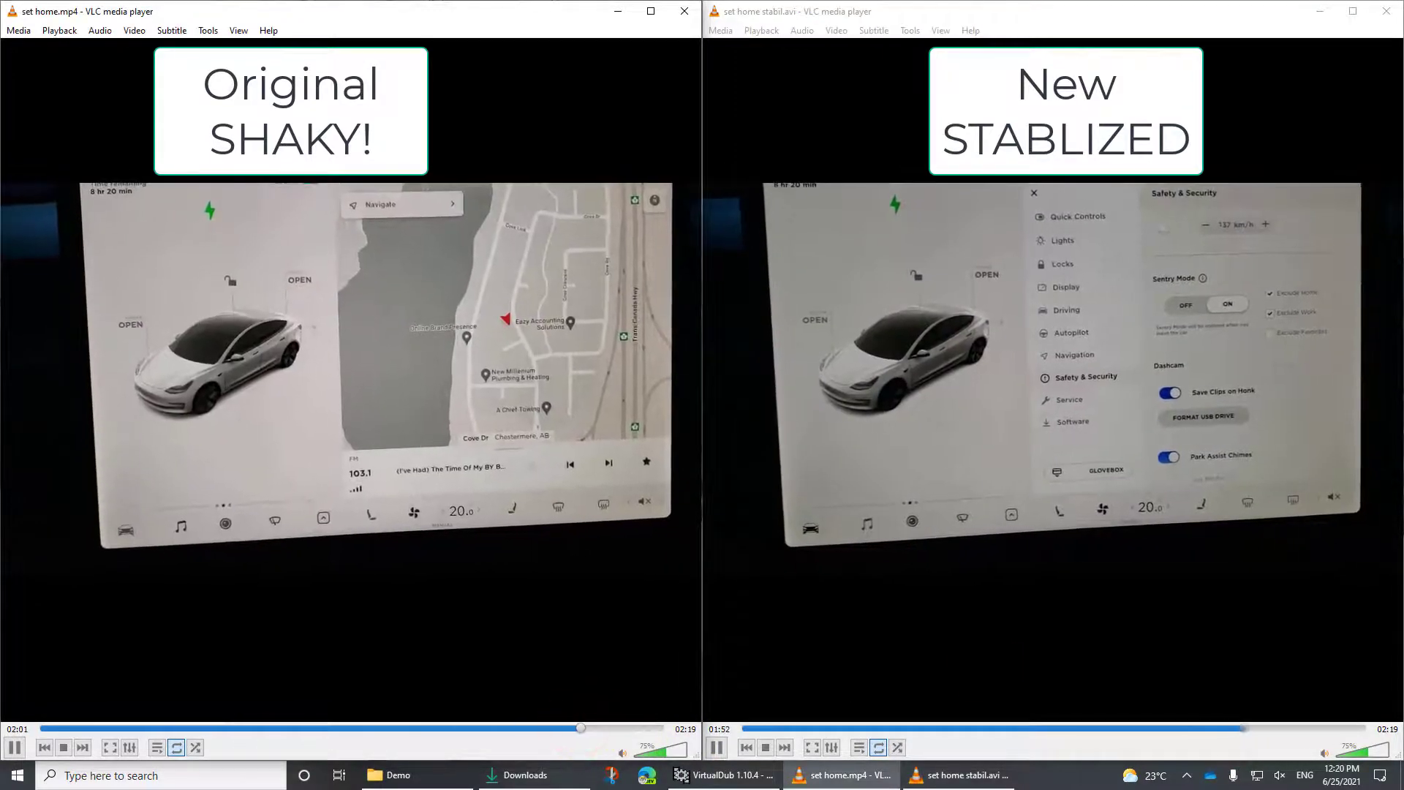